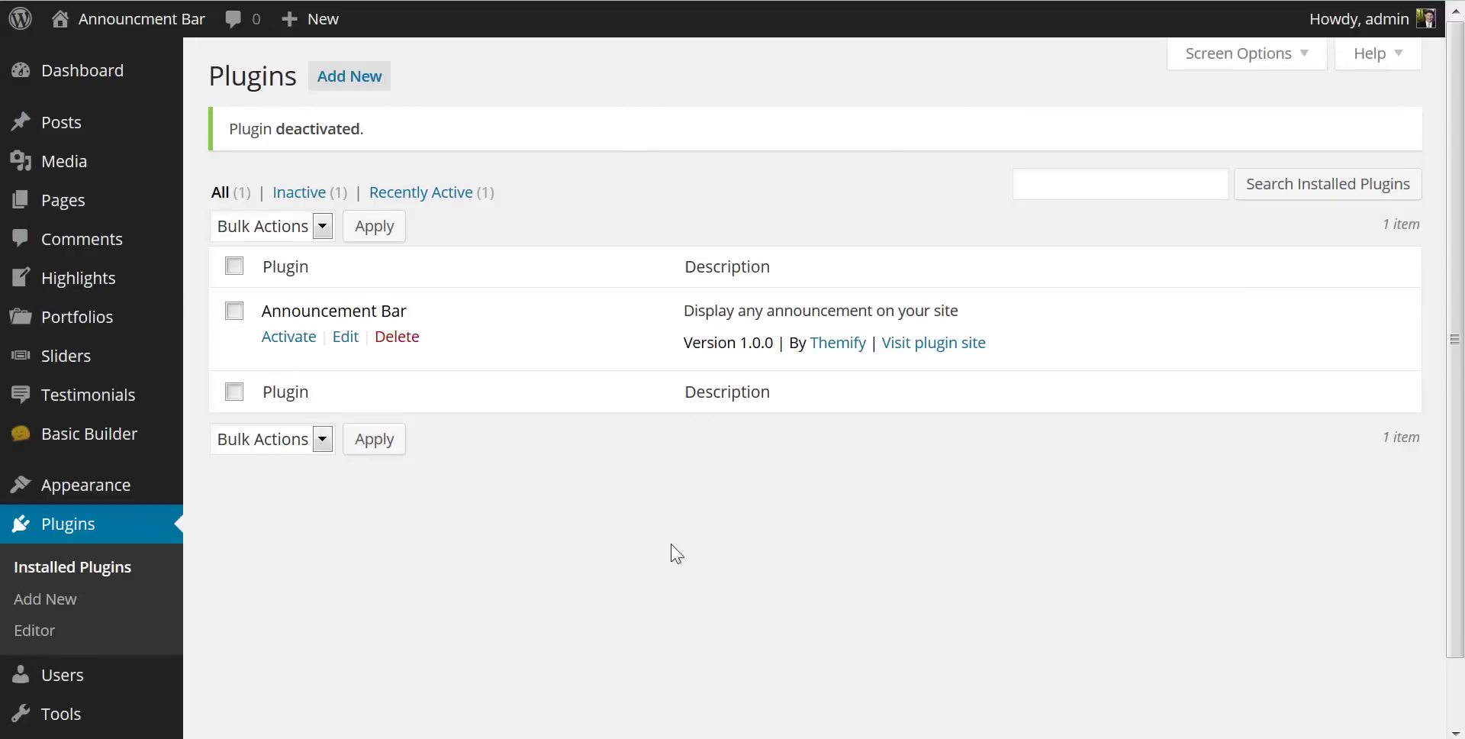
- Activate the Announcement Bar plugin and start an Add New Announcement
left_click(288, 342)
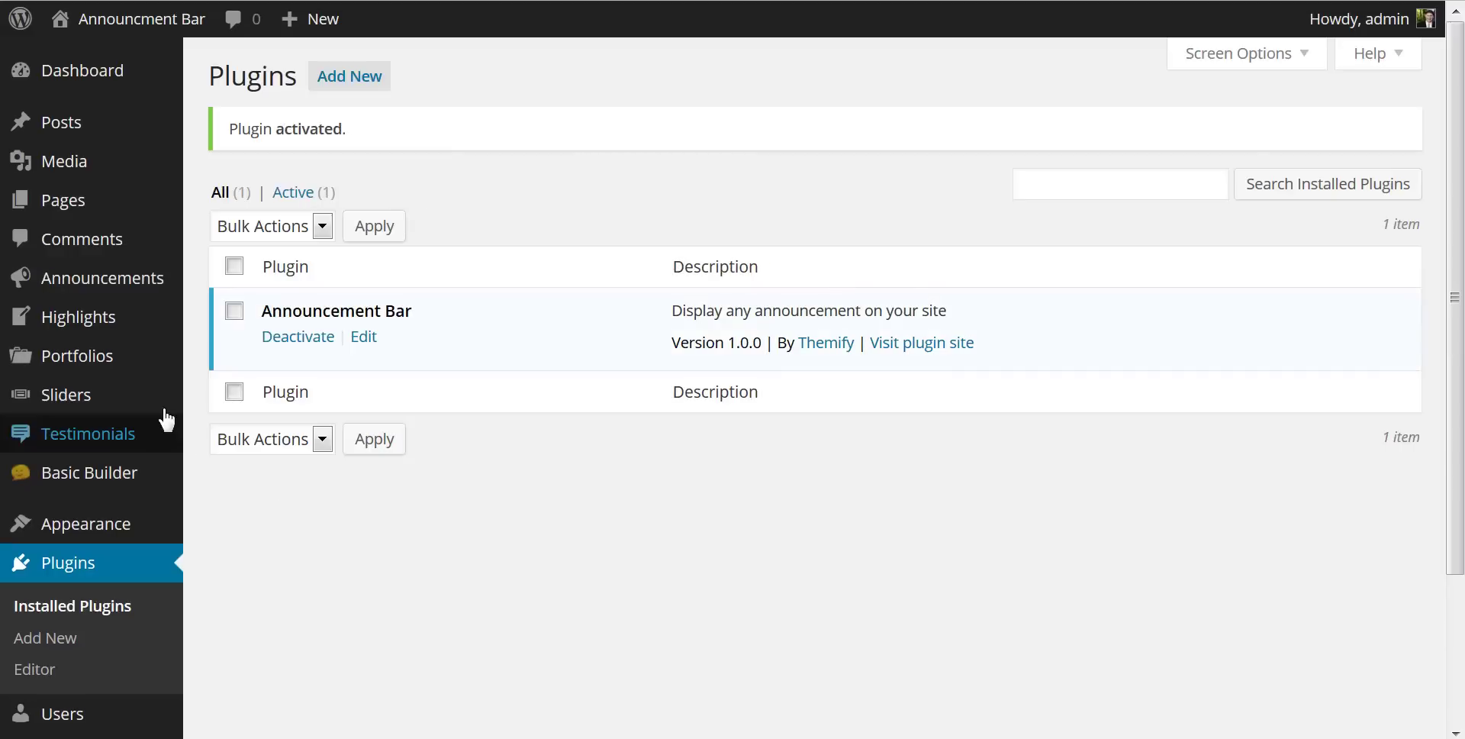
mouse_move(116, 292)
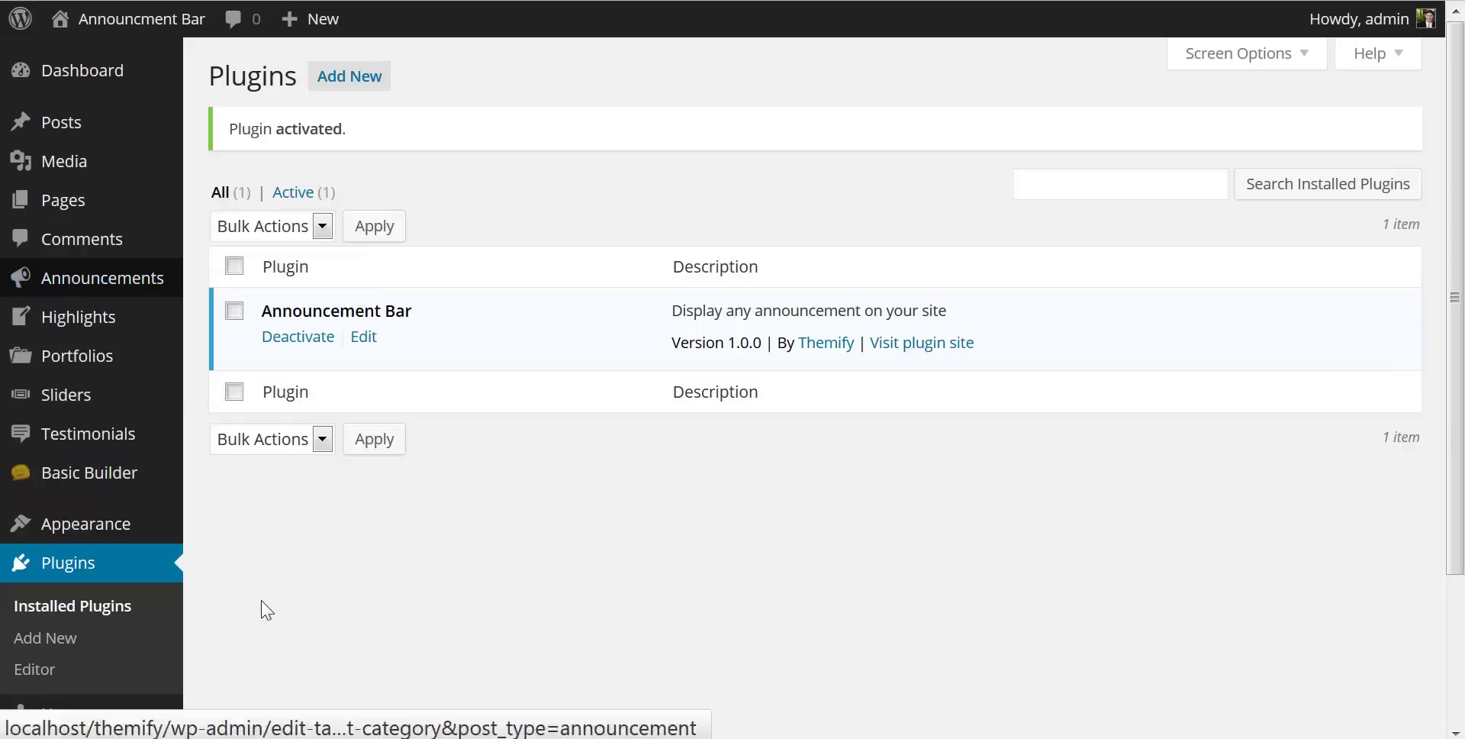
scroll(221, 580, "down", 3)
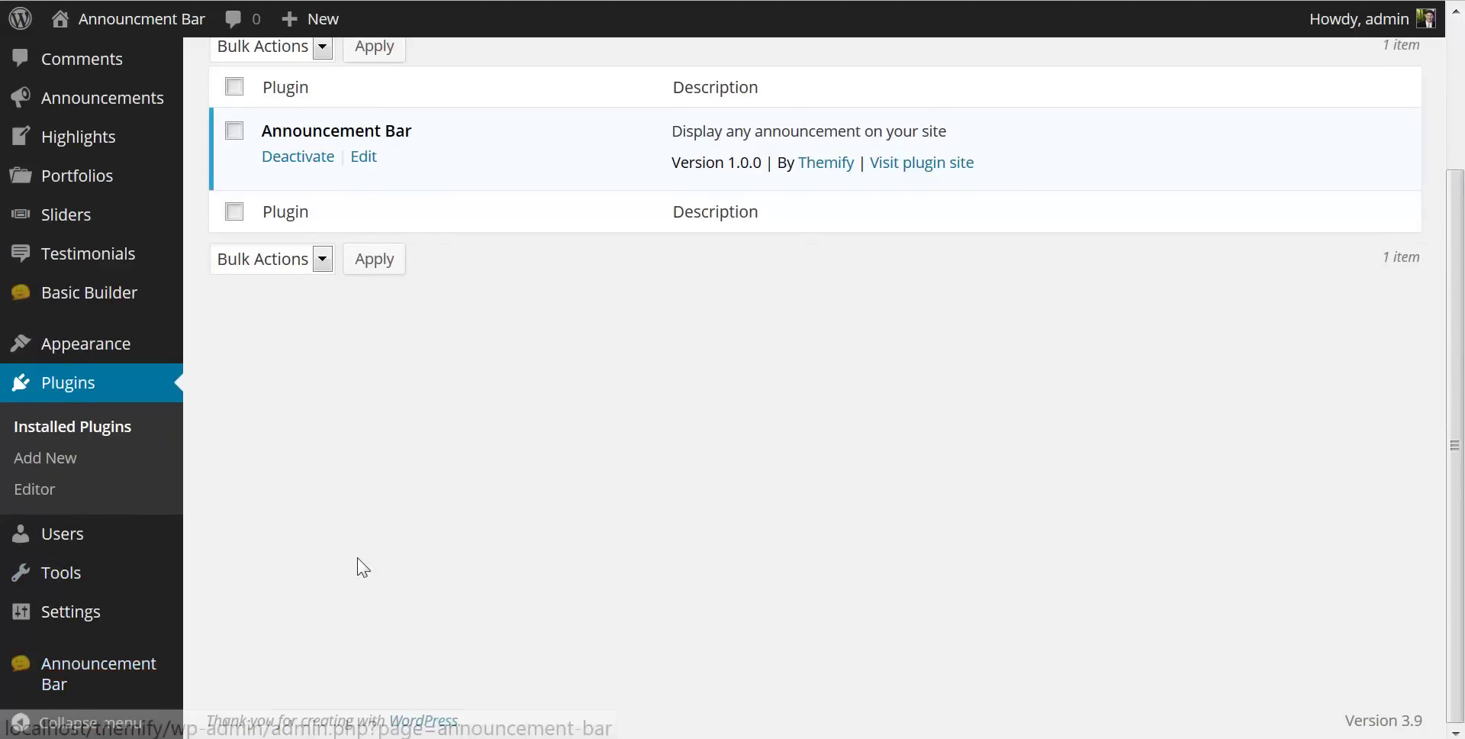
scroll(353, 550, "up", 3)
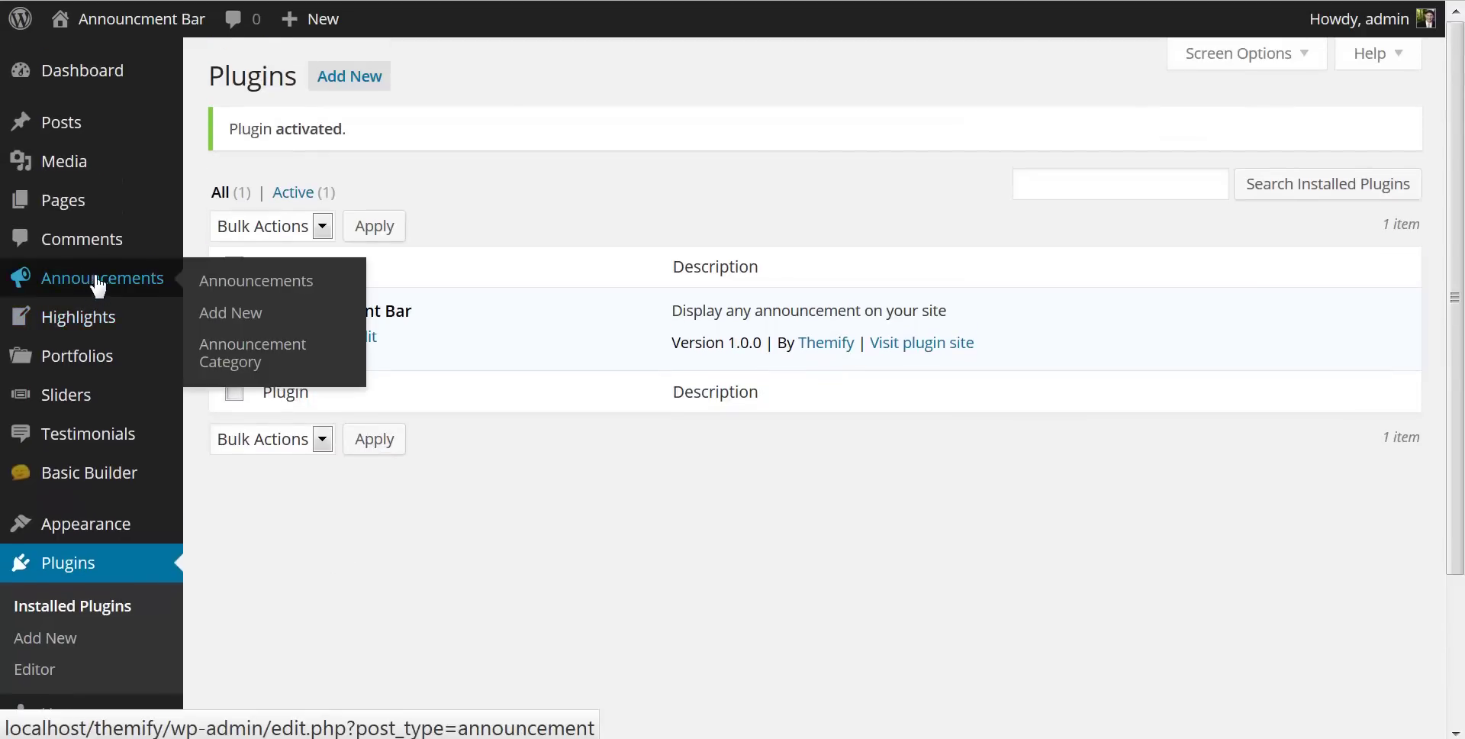
left_click(290, 321)
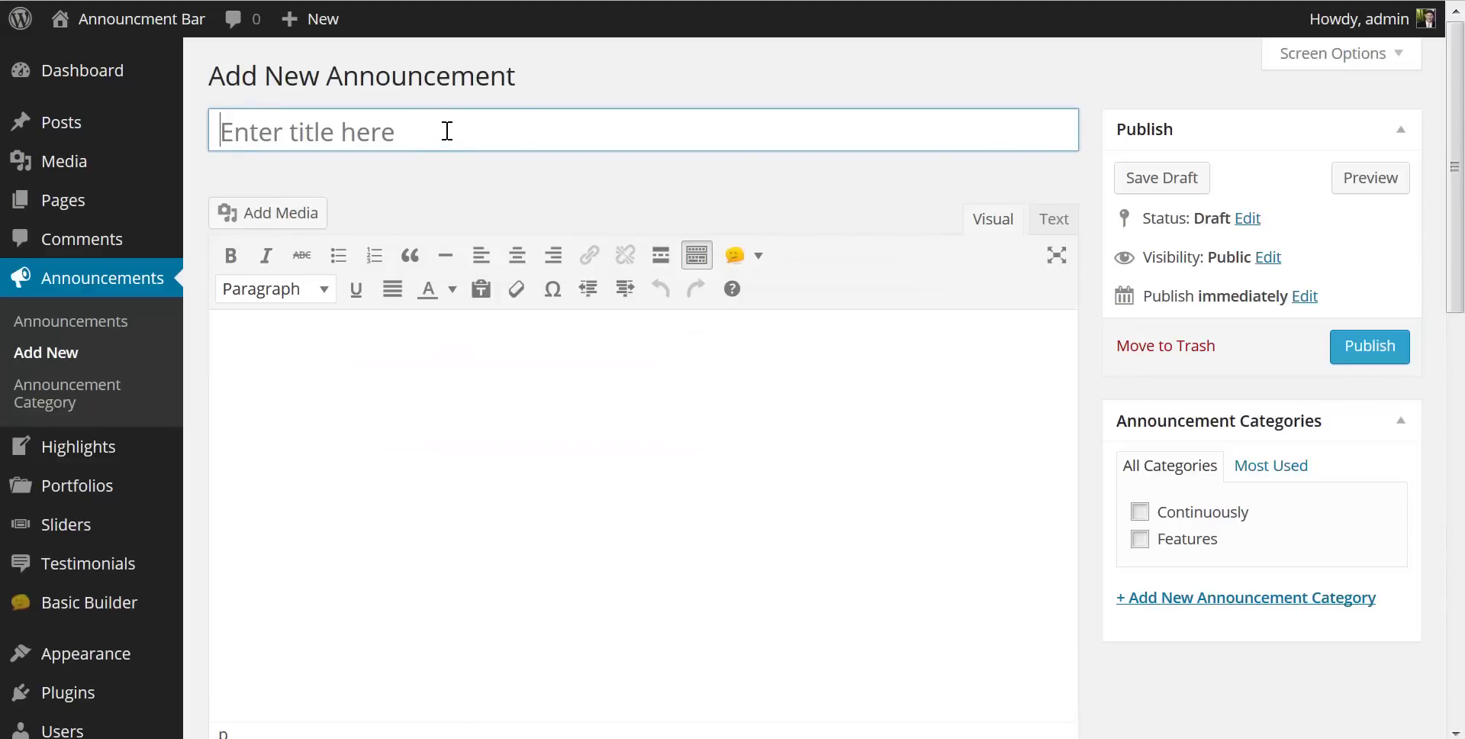
- Publish the 'Weekend Sale' announcement with body 'Everything Must Go' and view it on the site
type("Week")
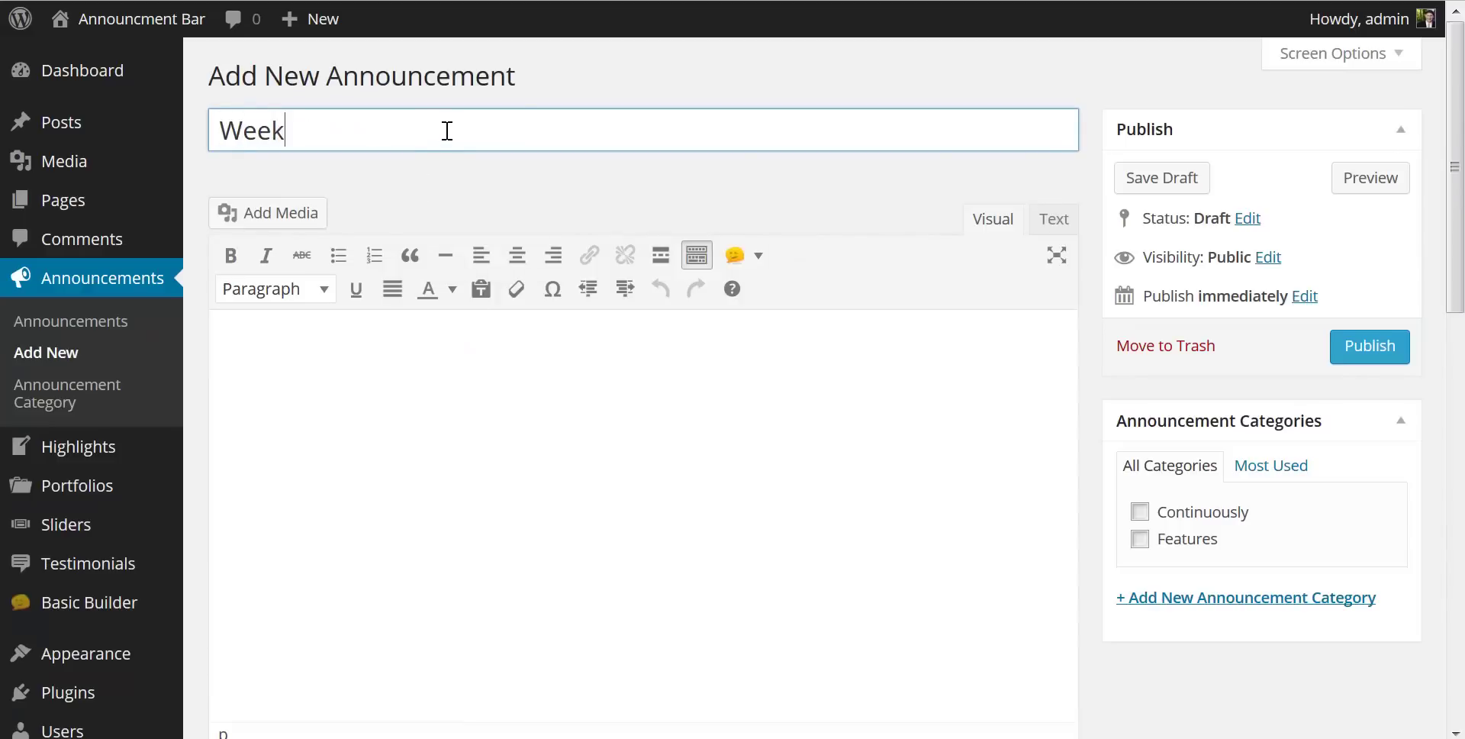
type("end Sale")
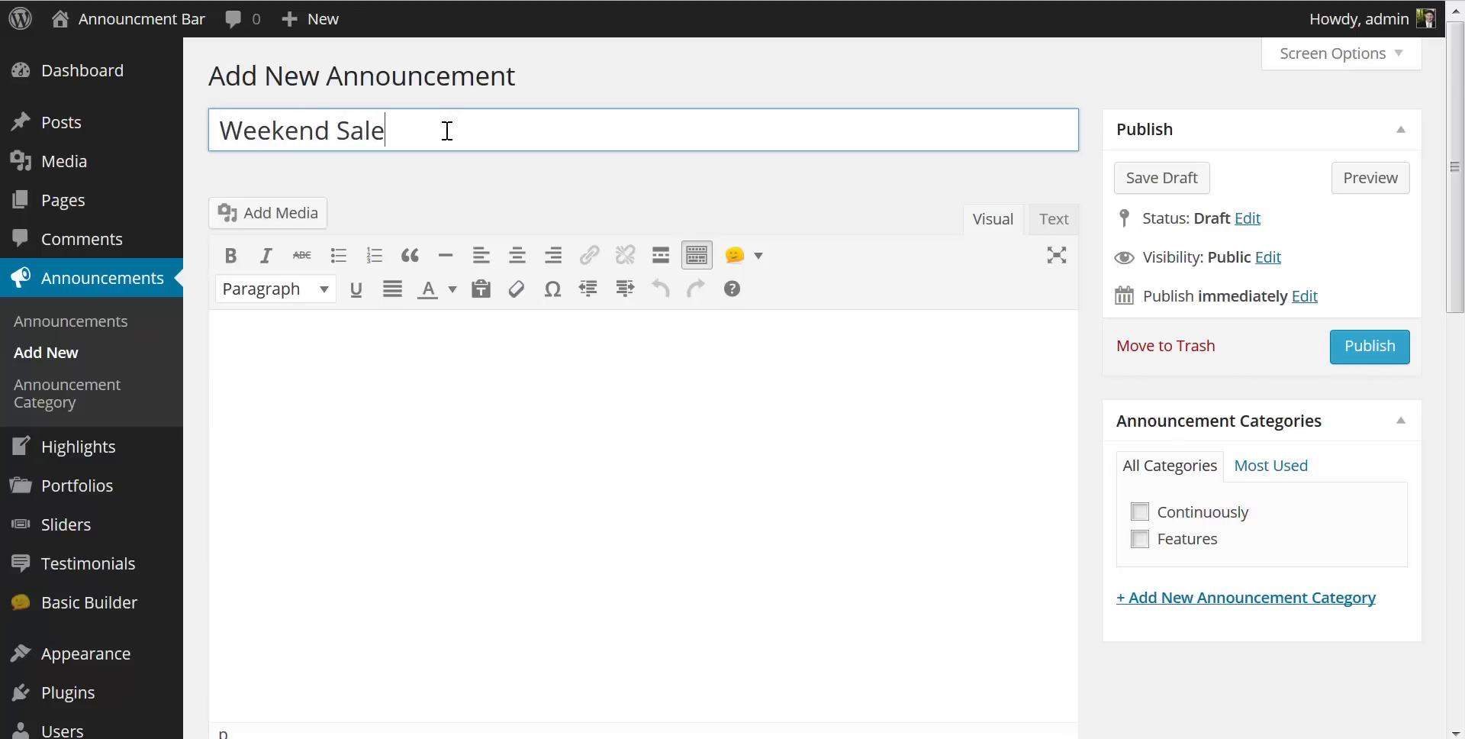
left_click(309, 398)
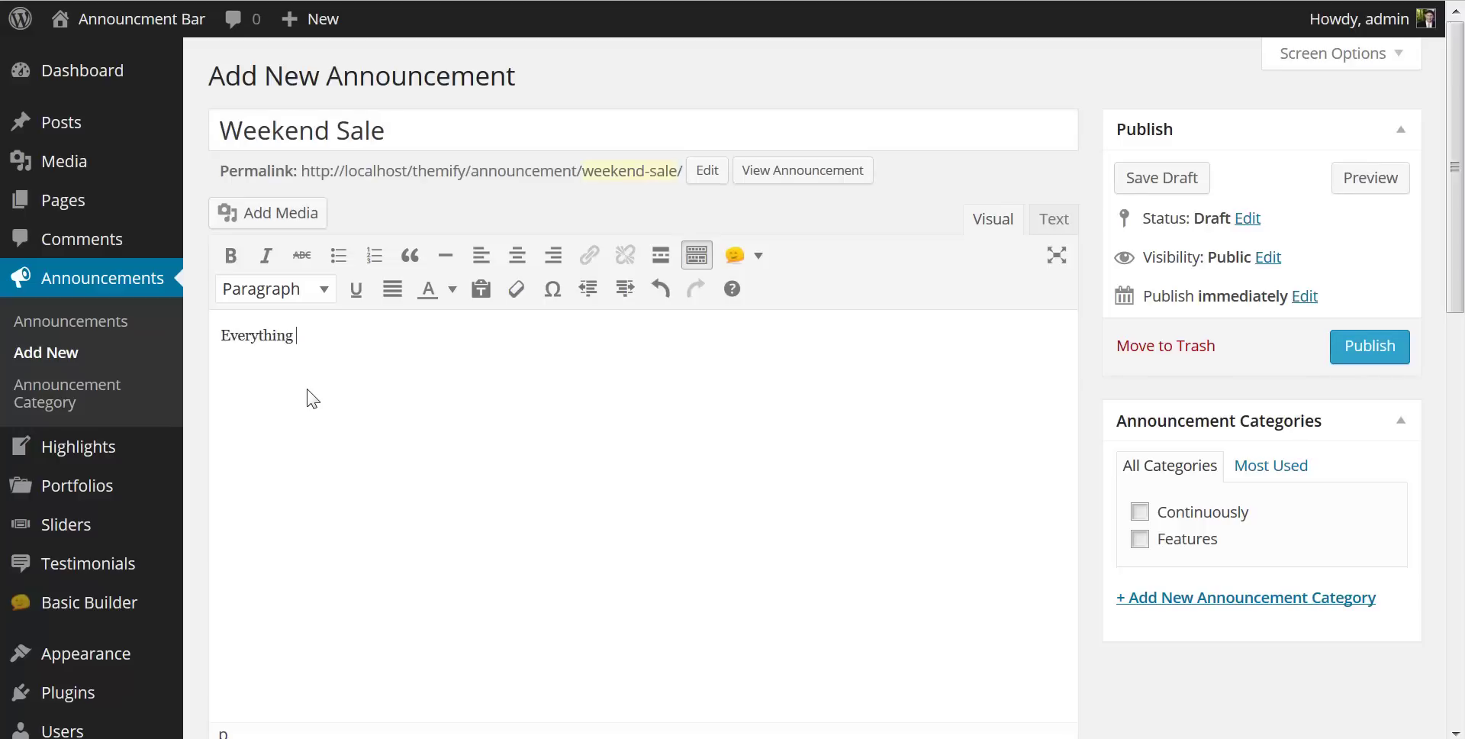
type("Everything Must Go!!")
left_click(1360, 353)
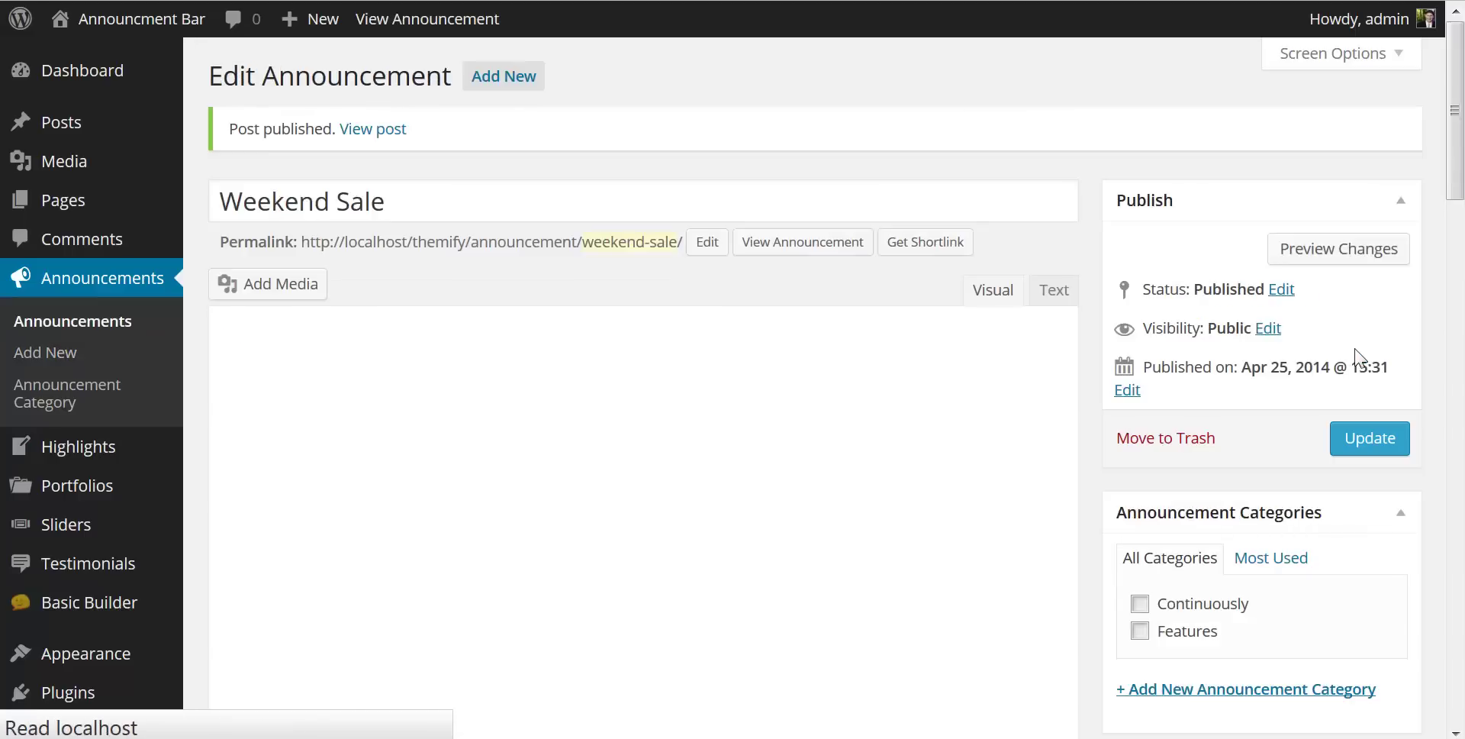
left_click(540, 18)
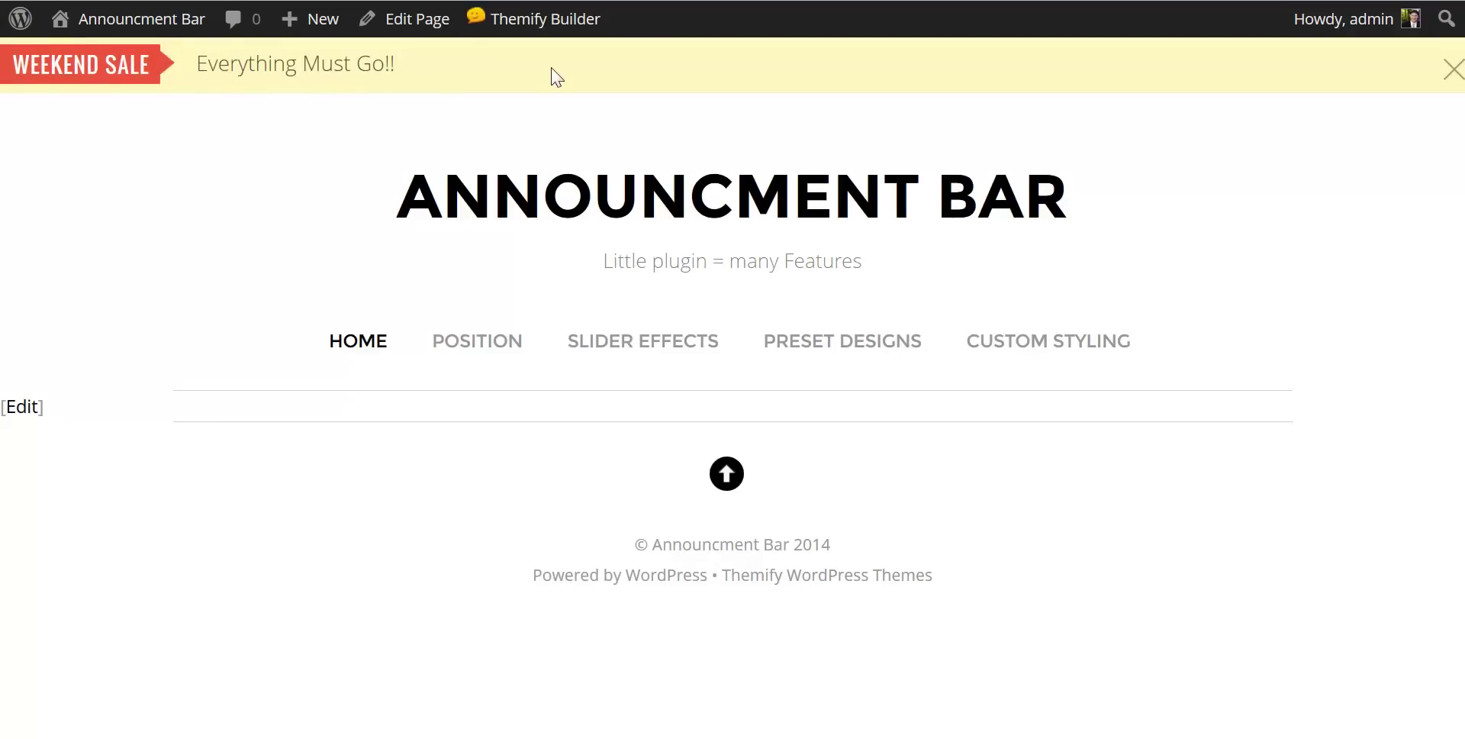
- Select the WEEKEND SALE label and 'Everything Must Go!!' bar text, then return to editing
left_click_drag(152, 62, 19, 62)
left_click(87, 128)
left_click_drag(196, 62, 441, 69)
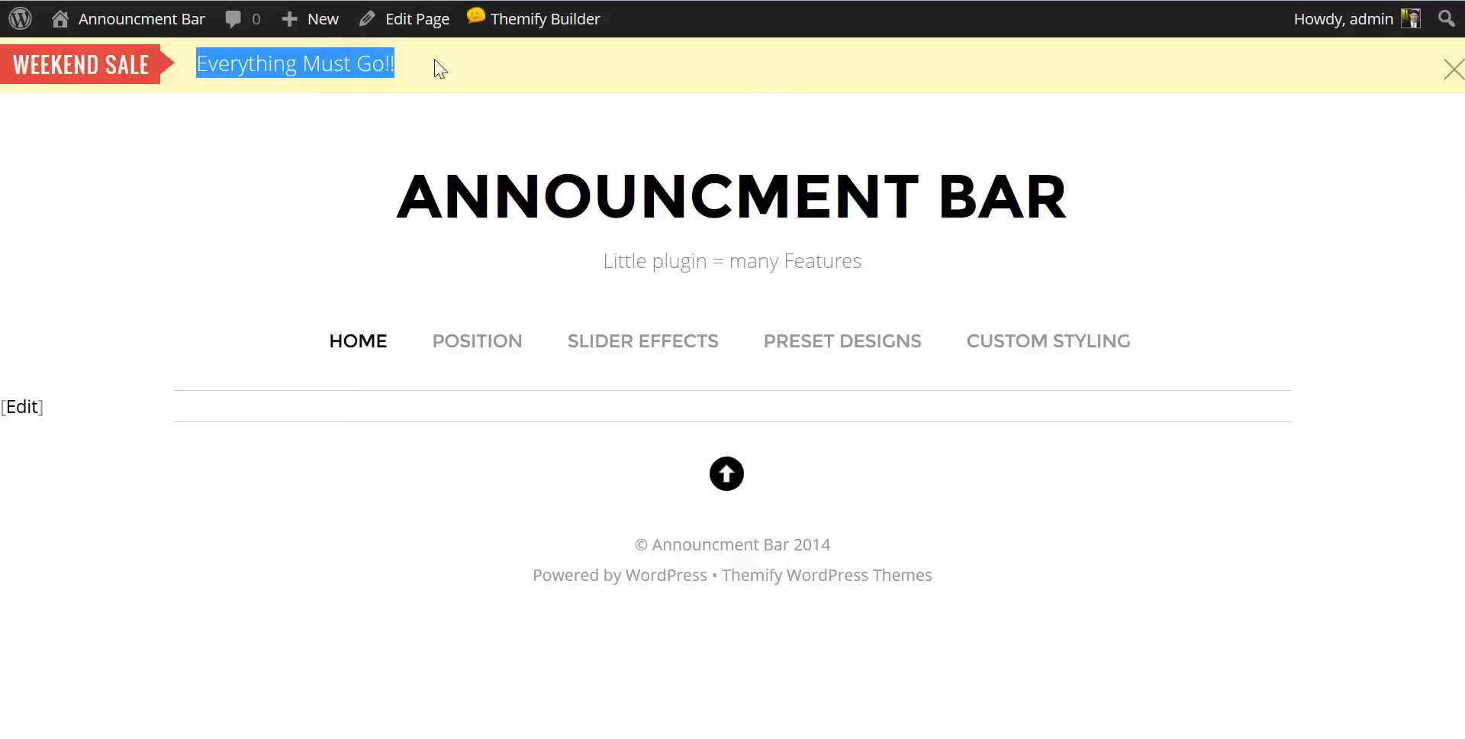
left_click(566, 114)
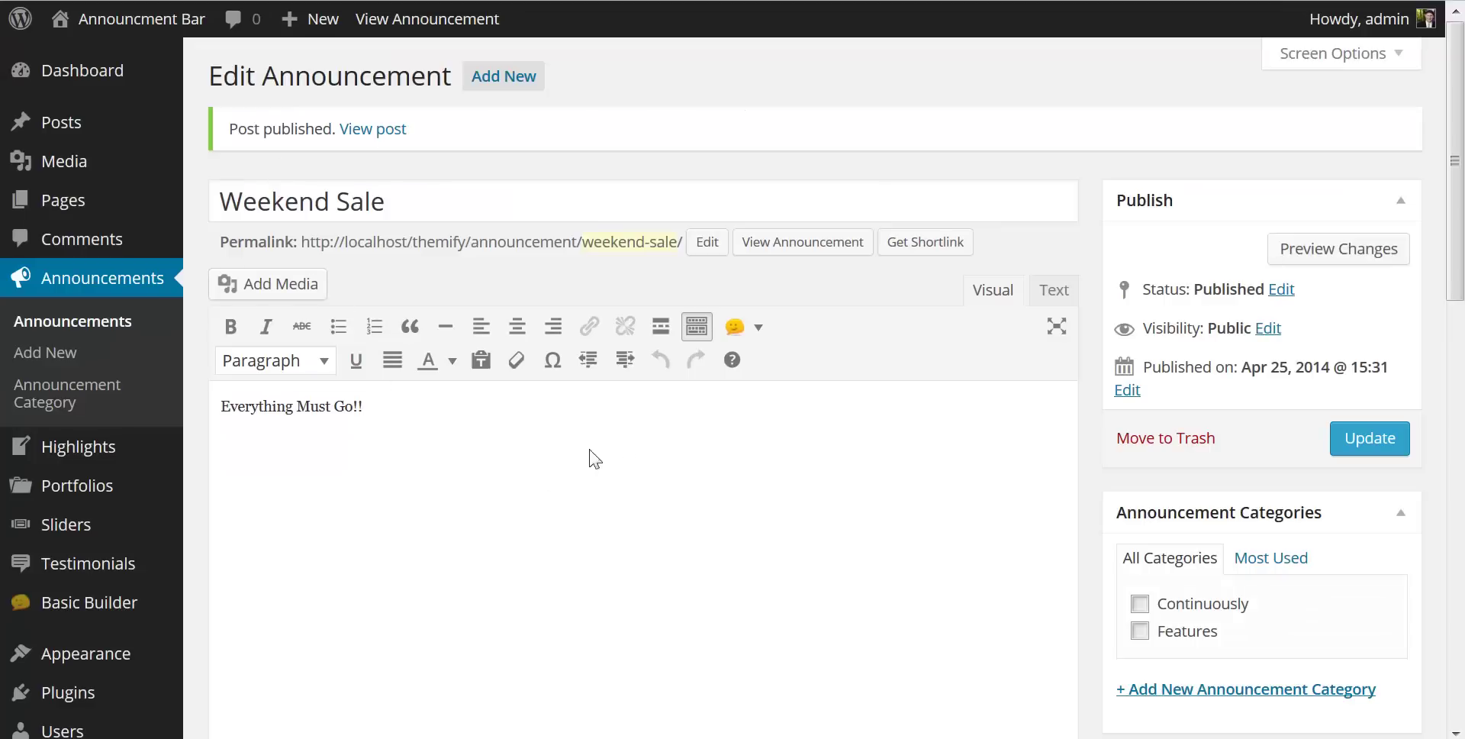
- Expand the announcement options and toggle the hide post title option on and back off
scroll(595, 458, "down", 7)
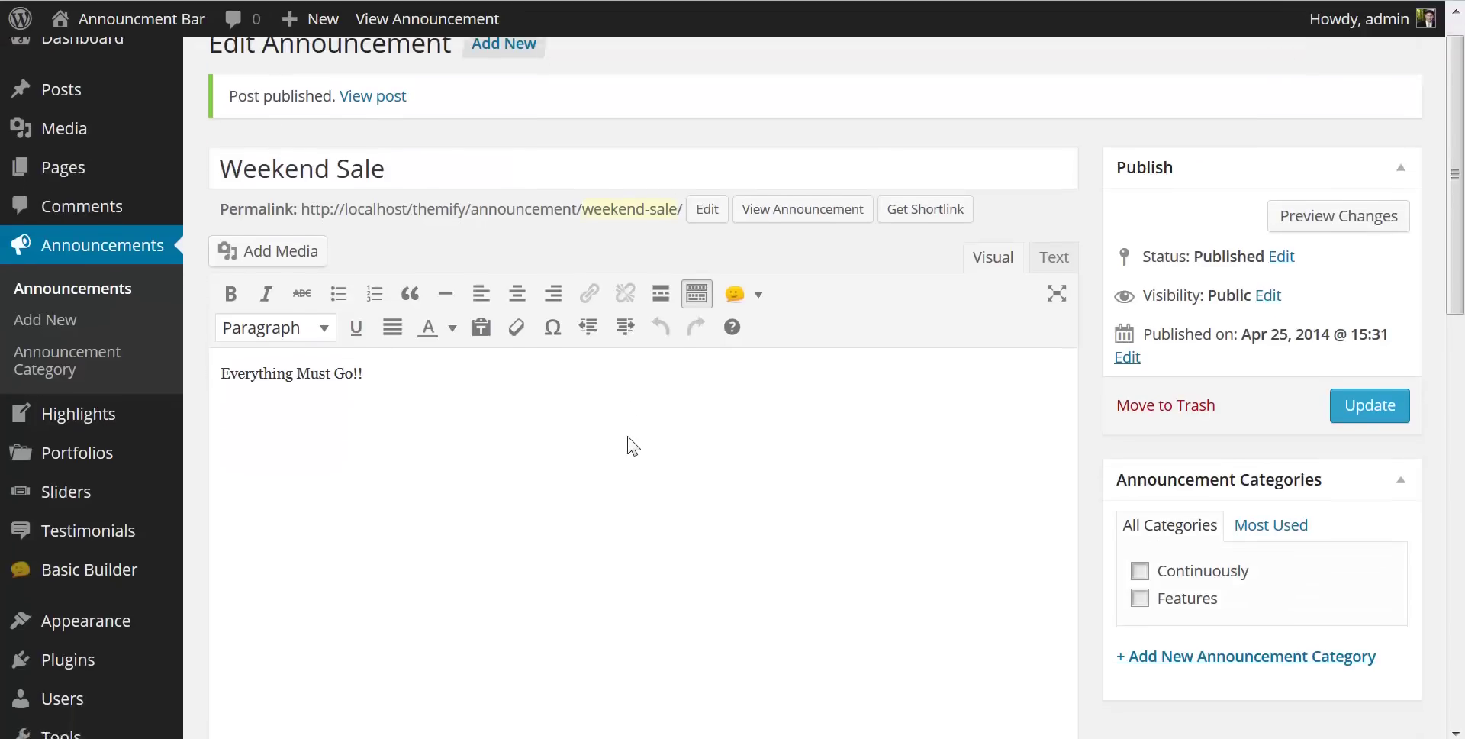
scroll(608, 444, "down", 2)
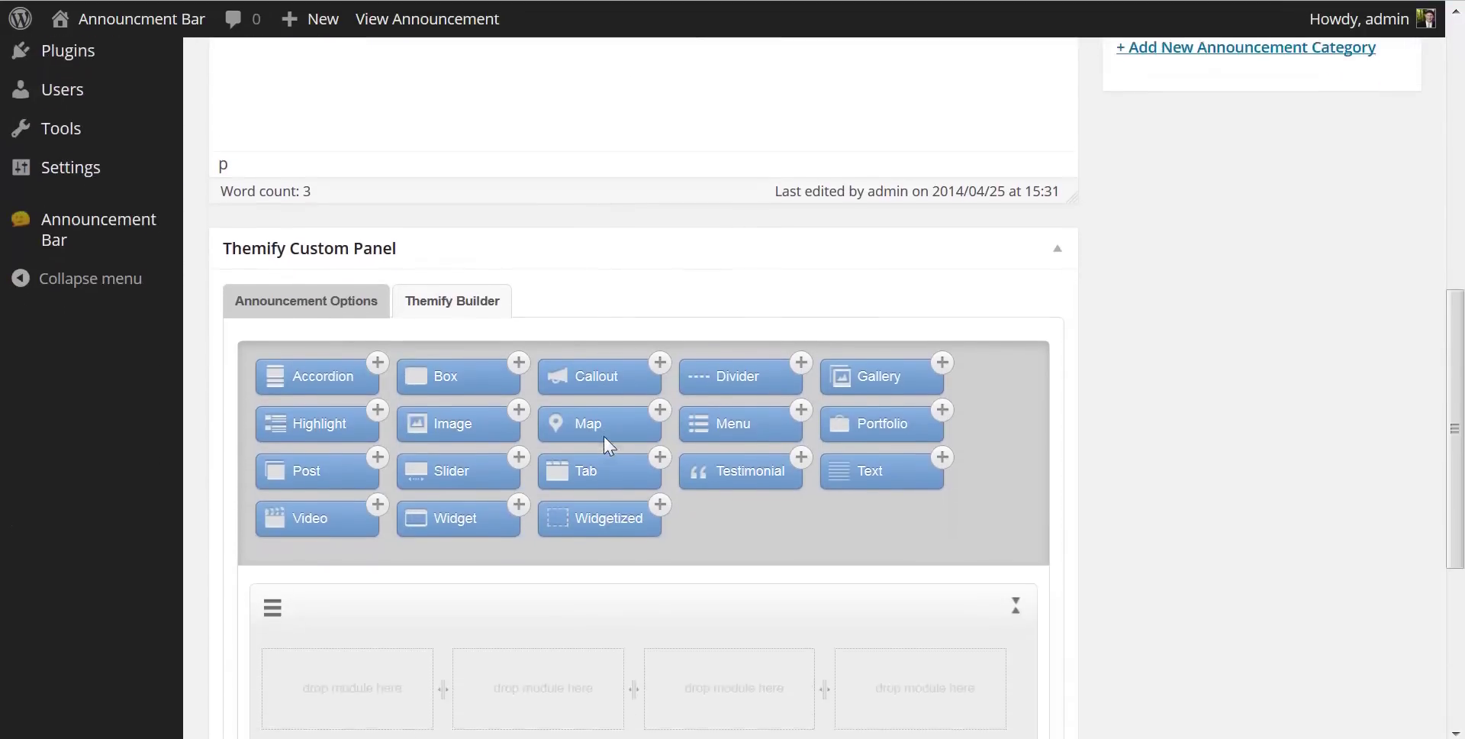
scroll(465, 547, "down", 2)
left_click(311, 165)
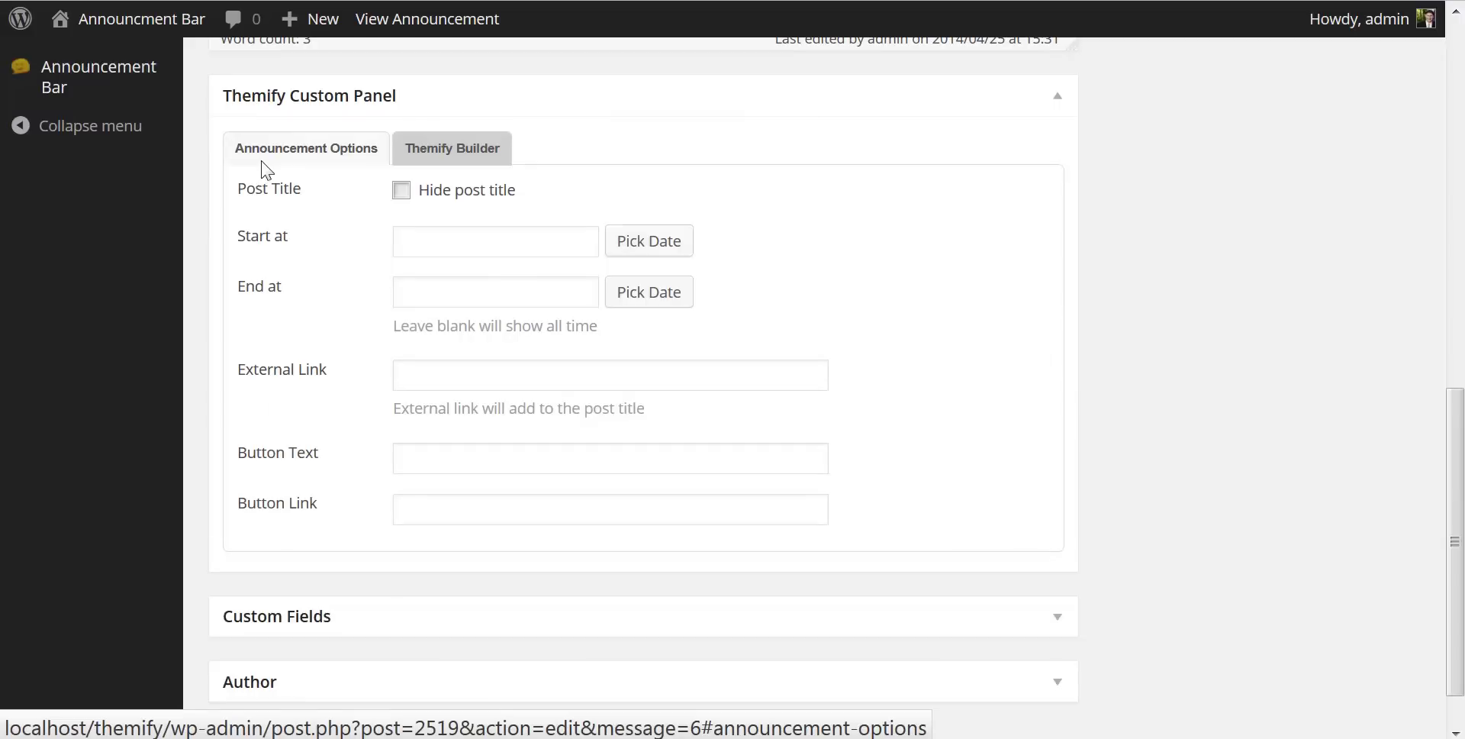
left_click(402, 195)
left_click(401, 196)
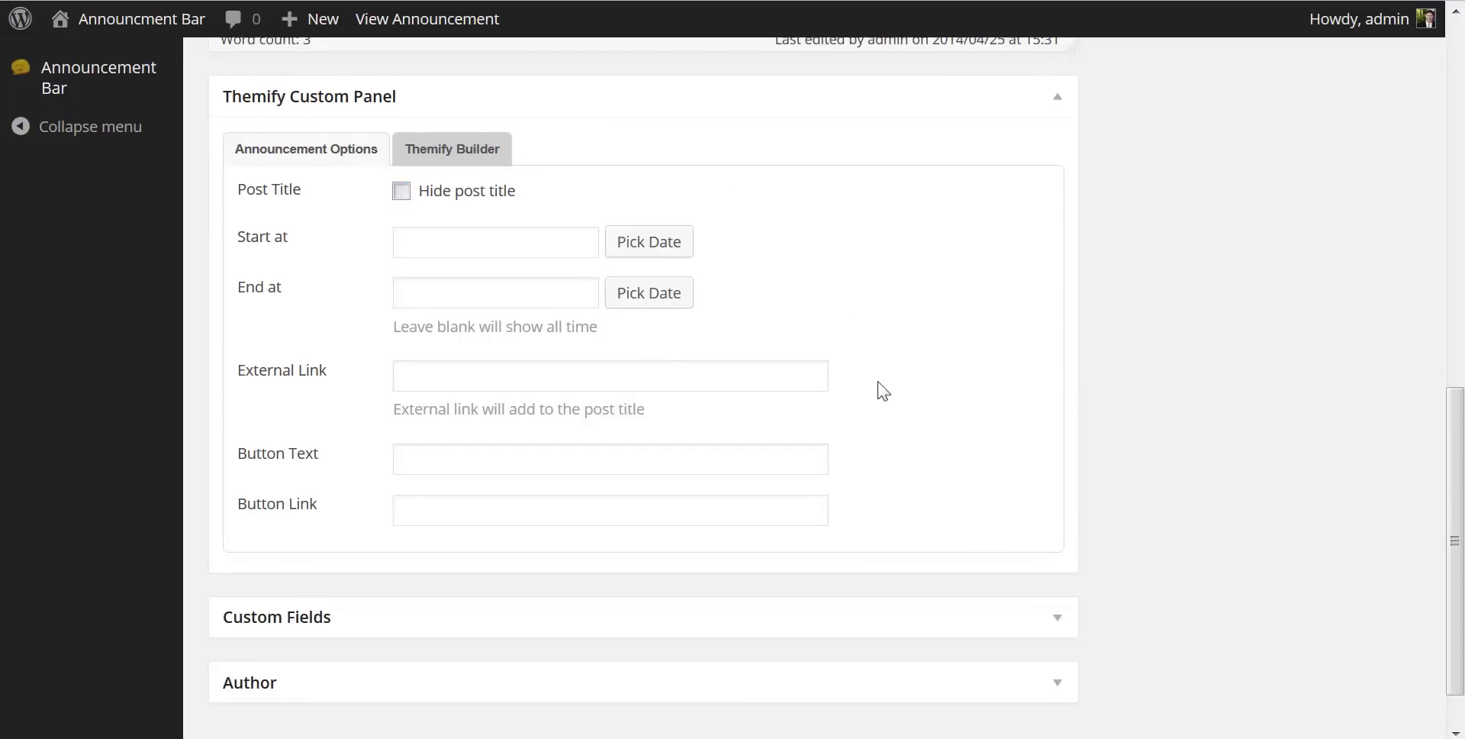
scroll(878, 390, "up", 2)
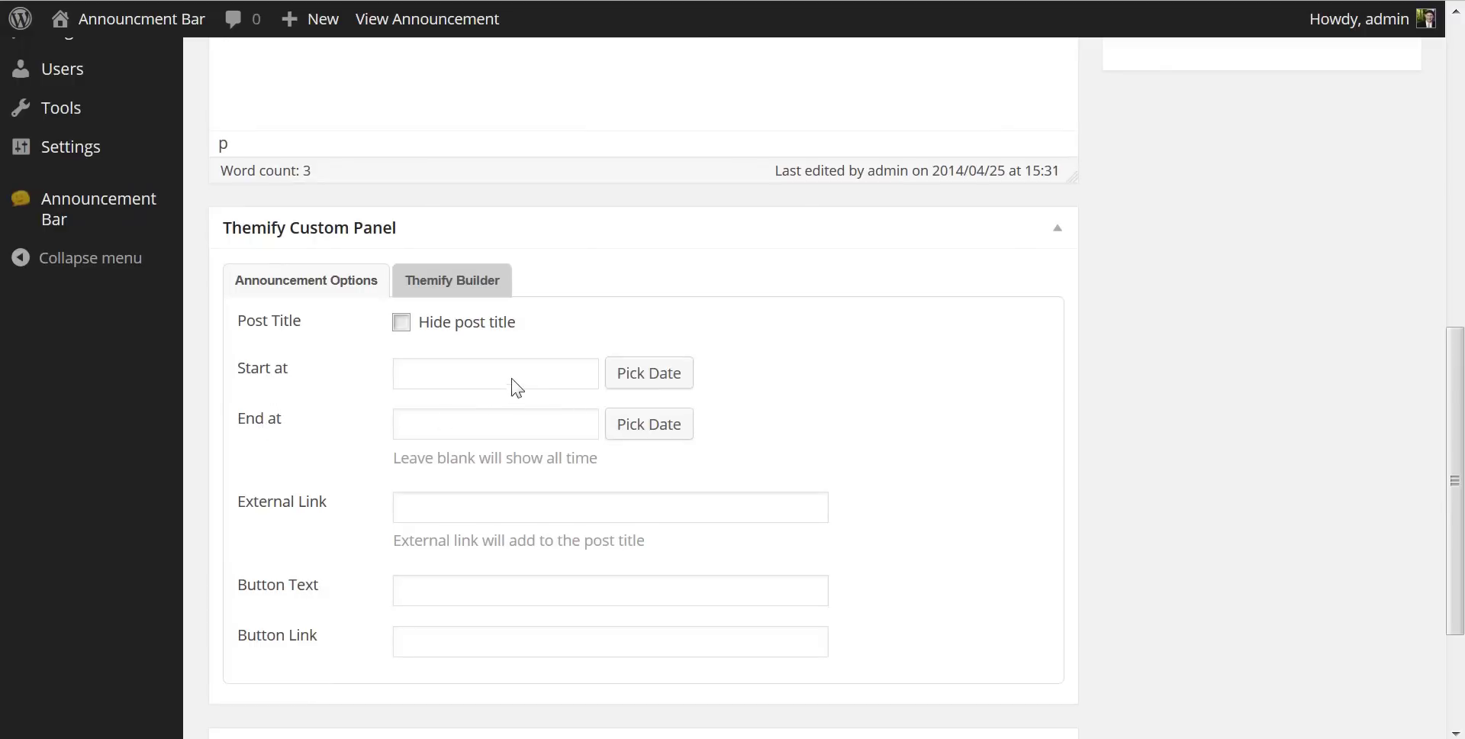
scroll(939, 508, "up", 2)
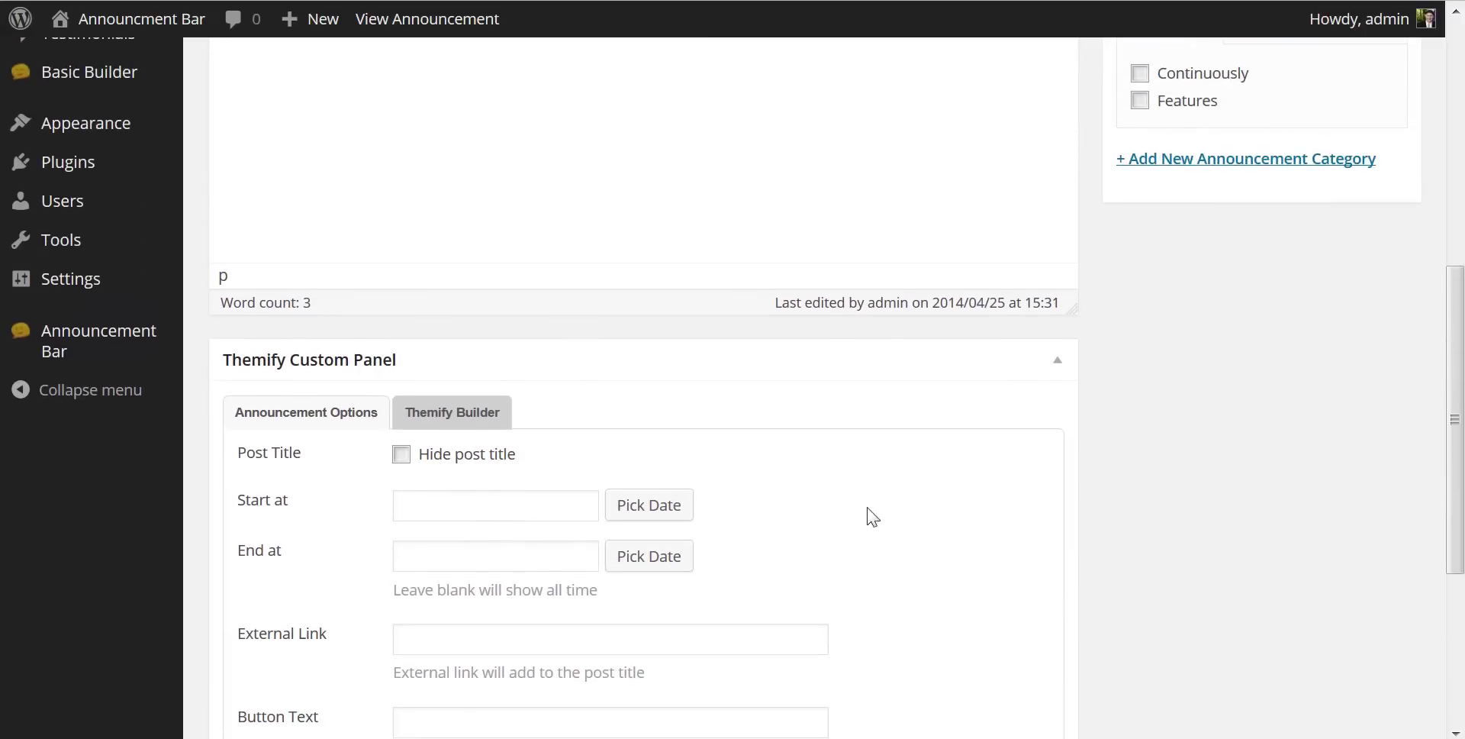
left_click(647, 513)
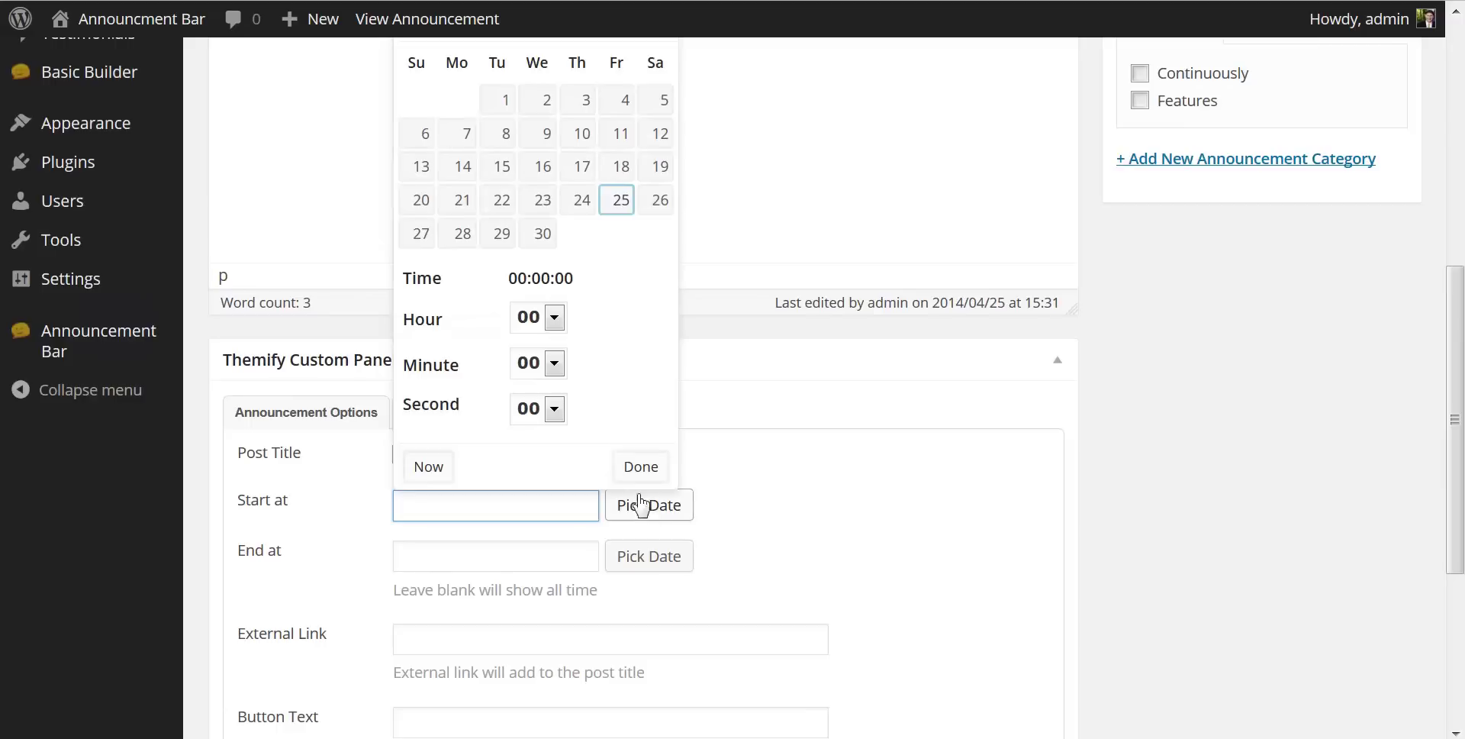
scroll(627, 405, "up", 2)
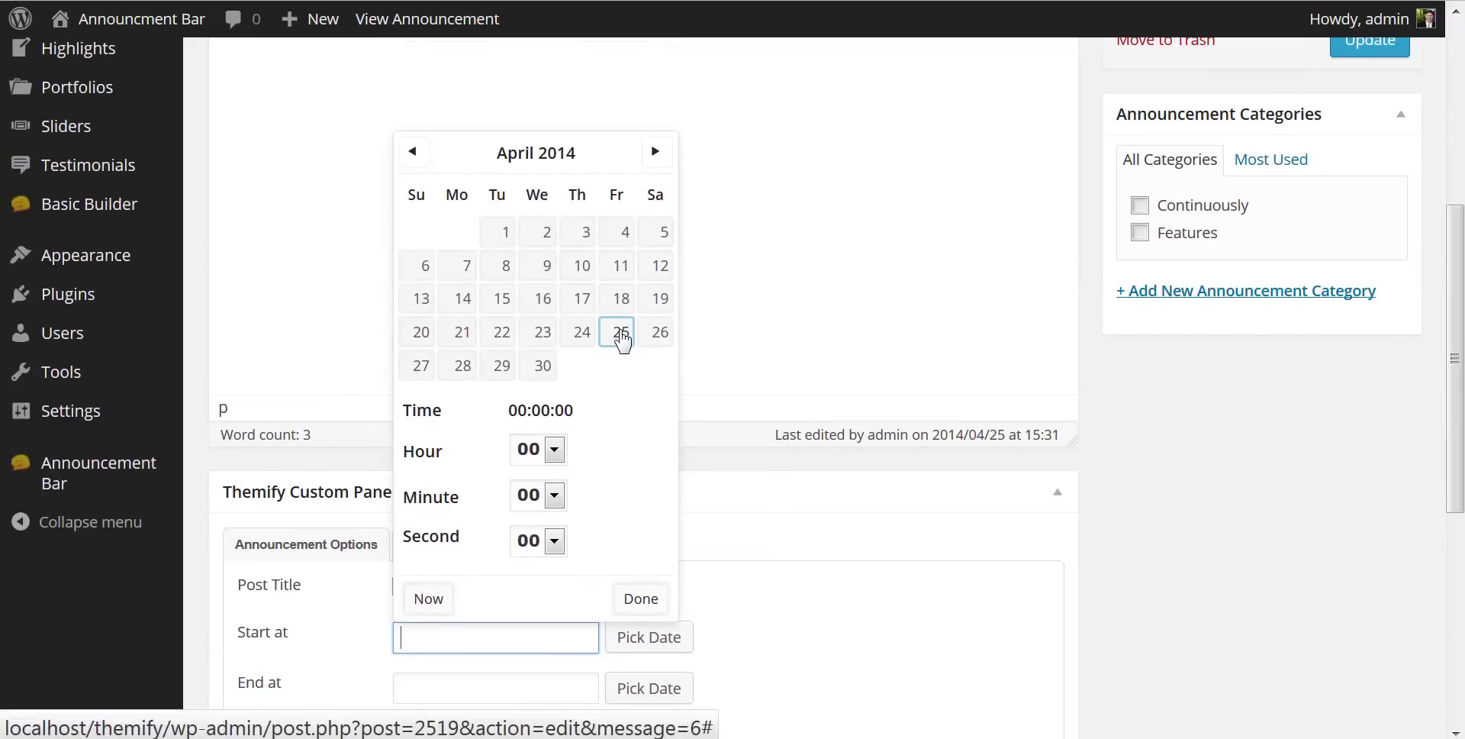
left_click(619, 339)
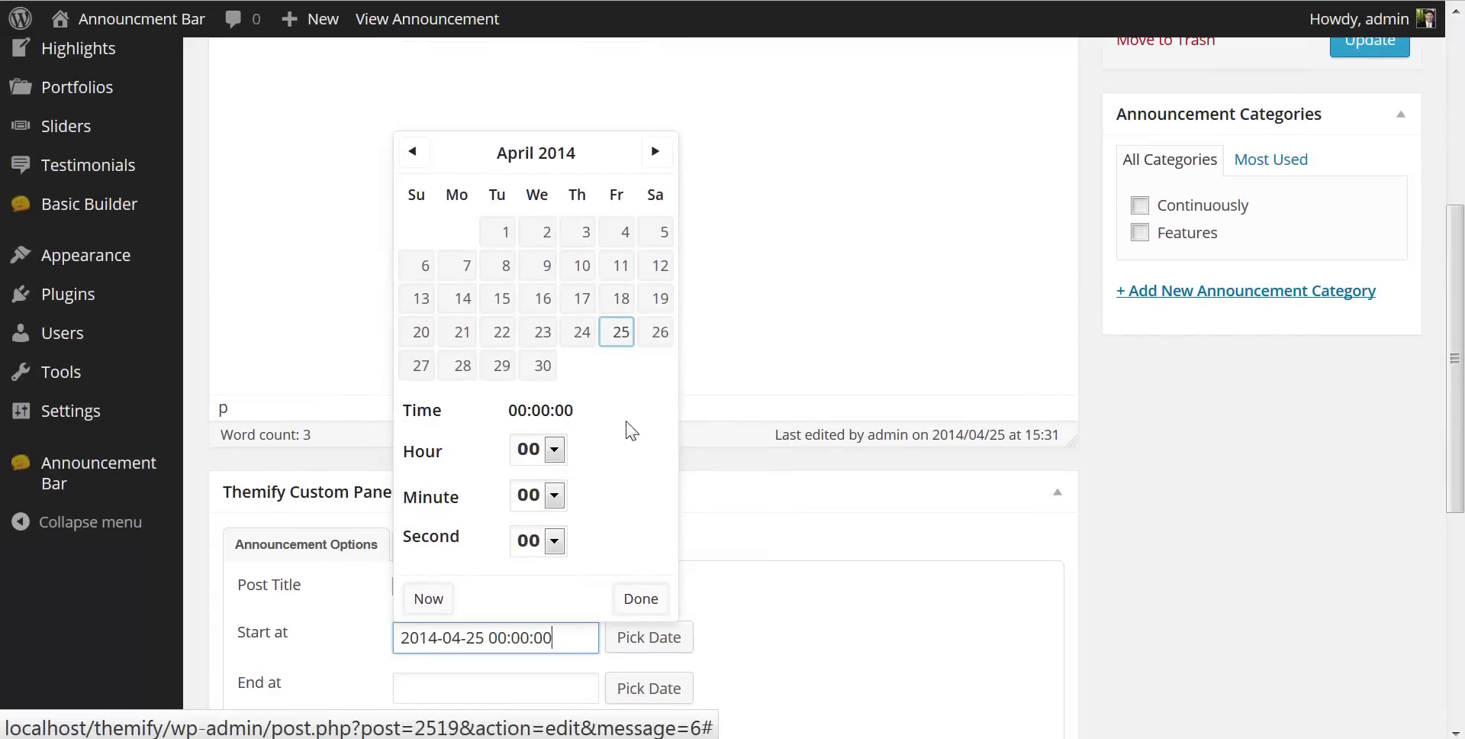
scroll(768, 615, "down", 2)
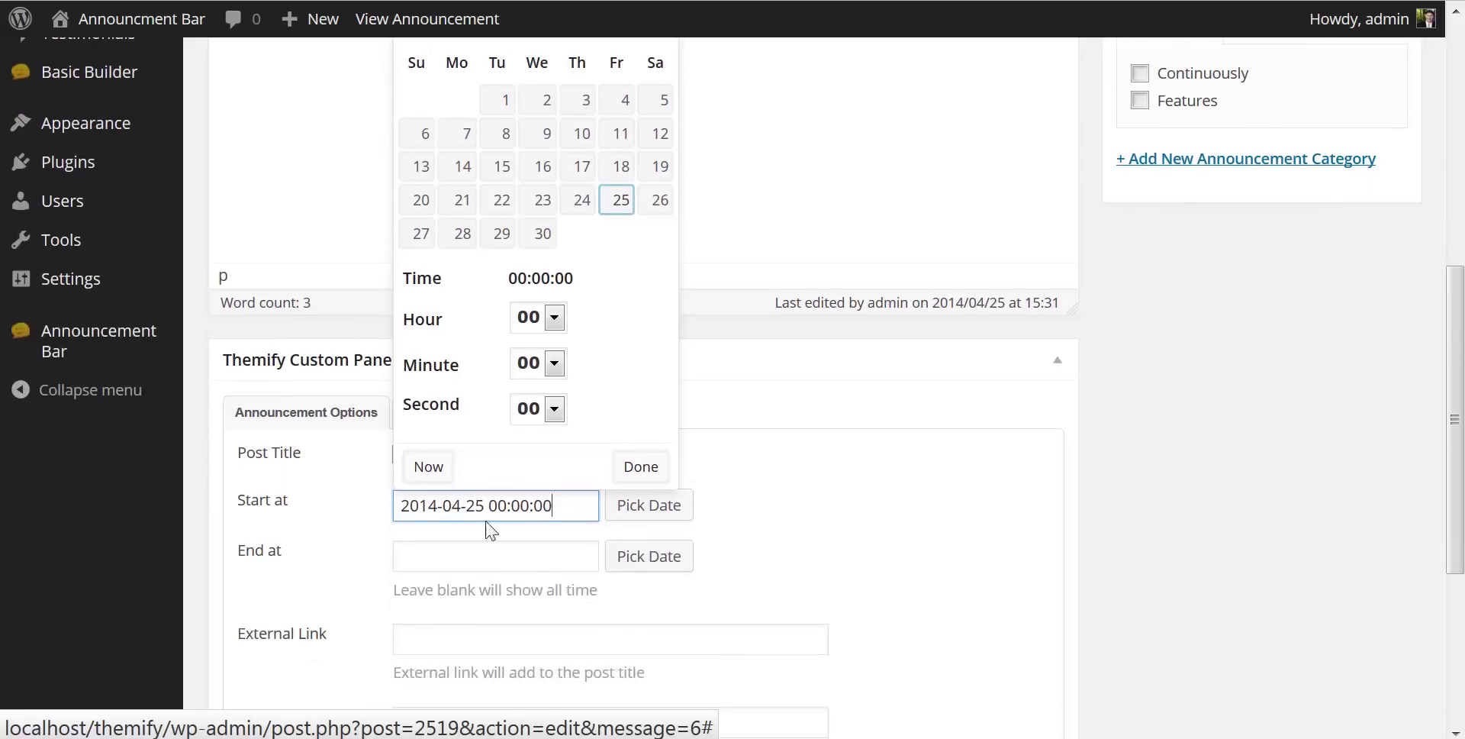
left_click(555, 317)
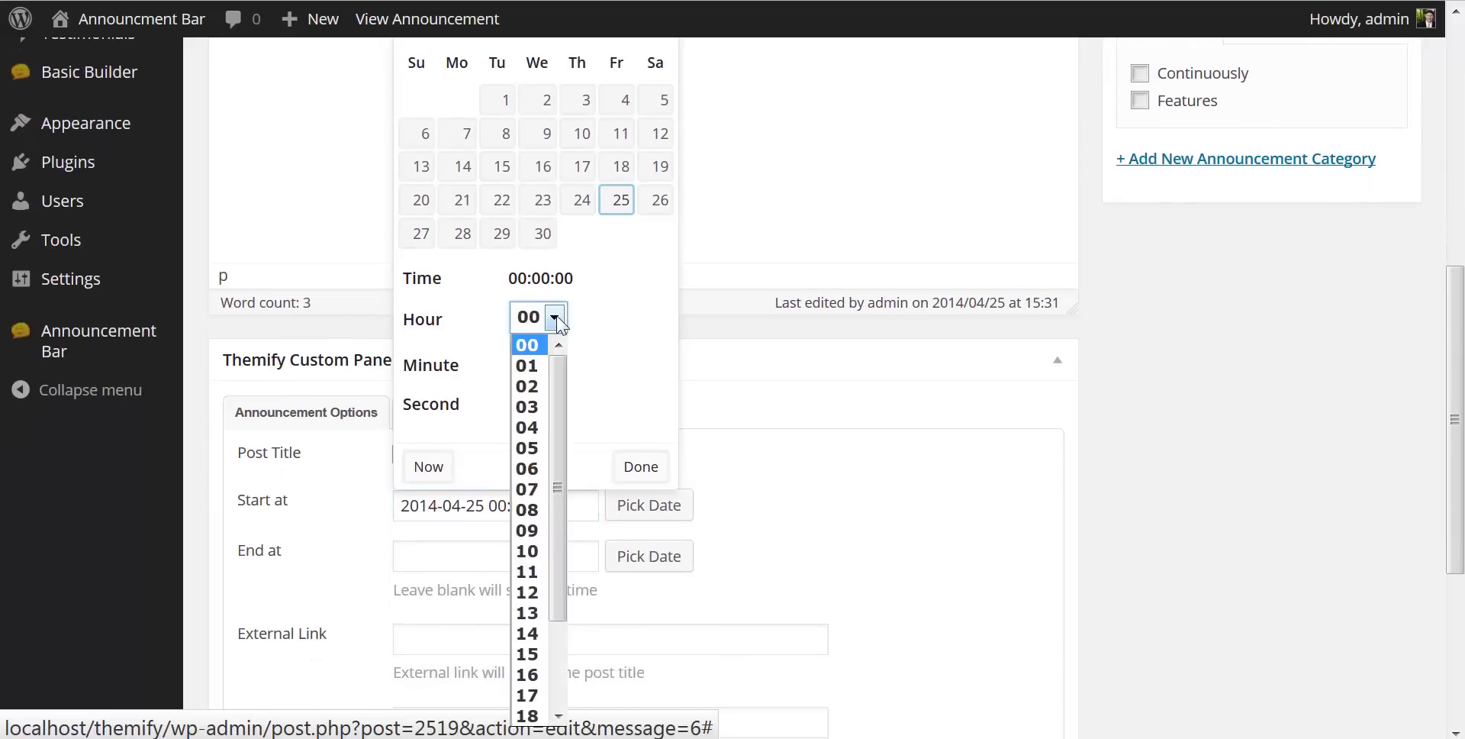
scroll(560, 424, "down", 2)
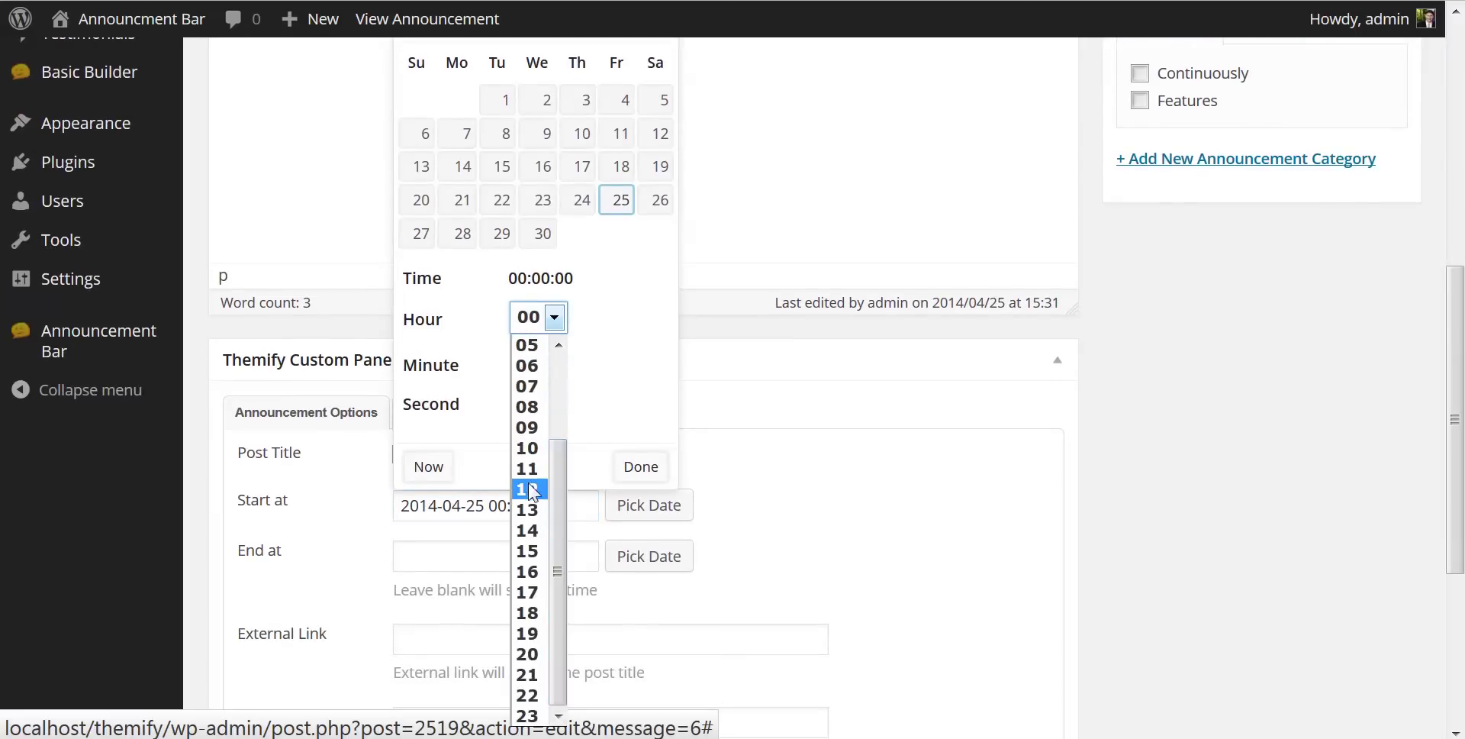
left_click(539, 487)
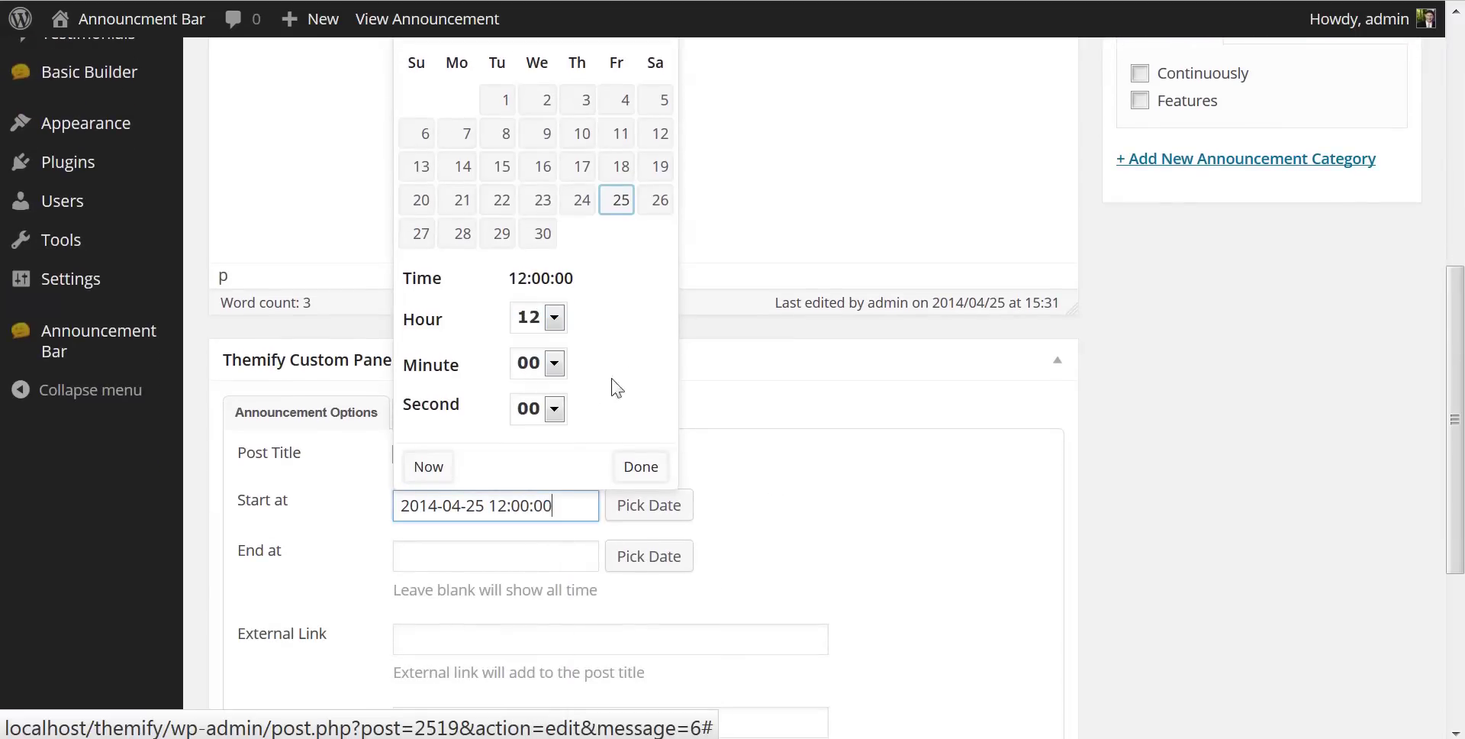
left_click(638, 477)
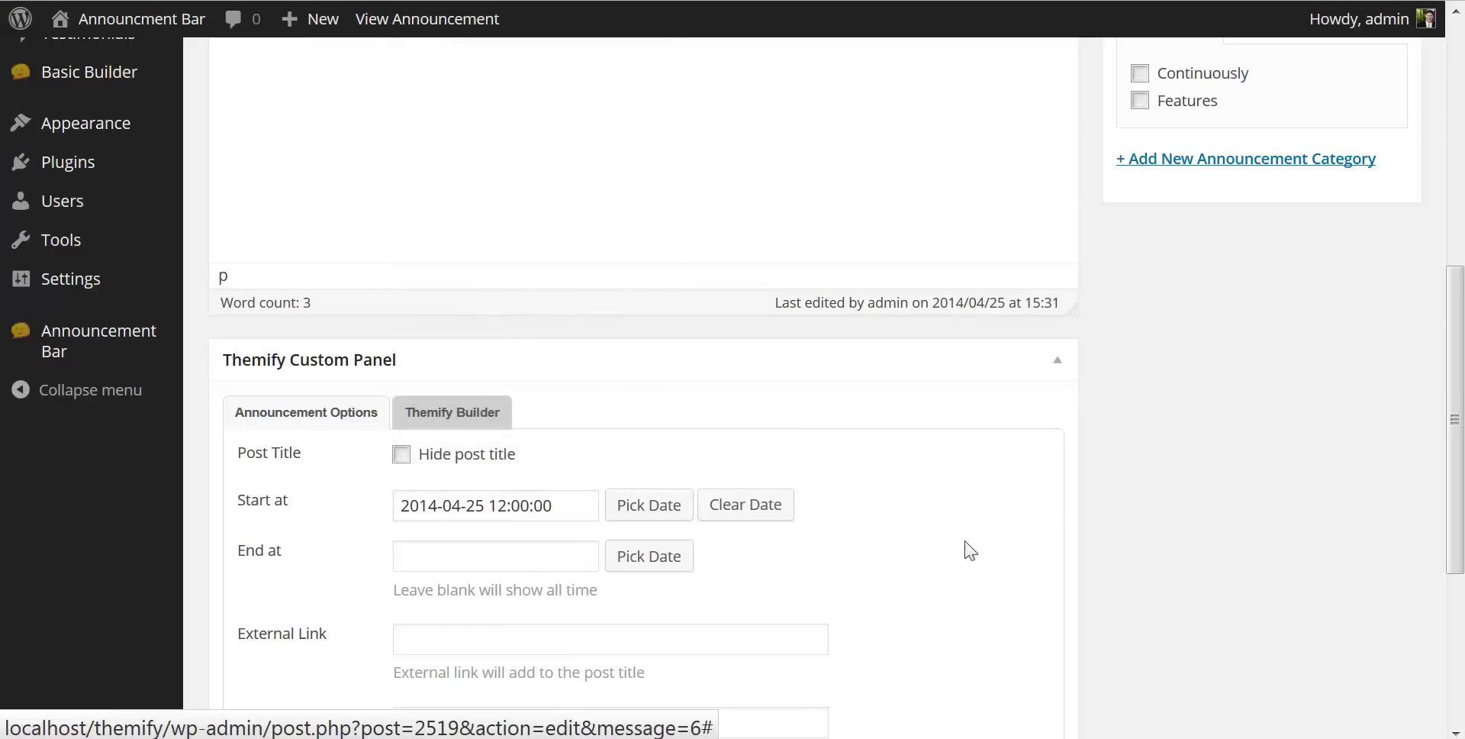
scroll(812, 585, "down", 2)
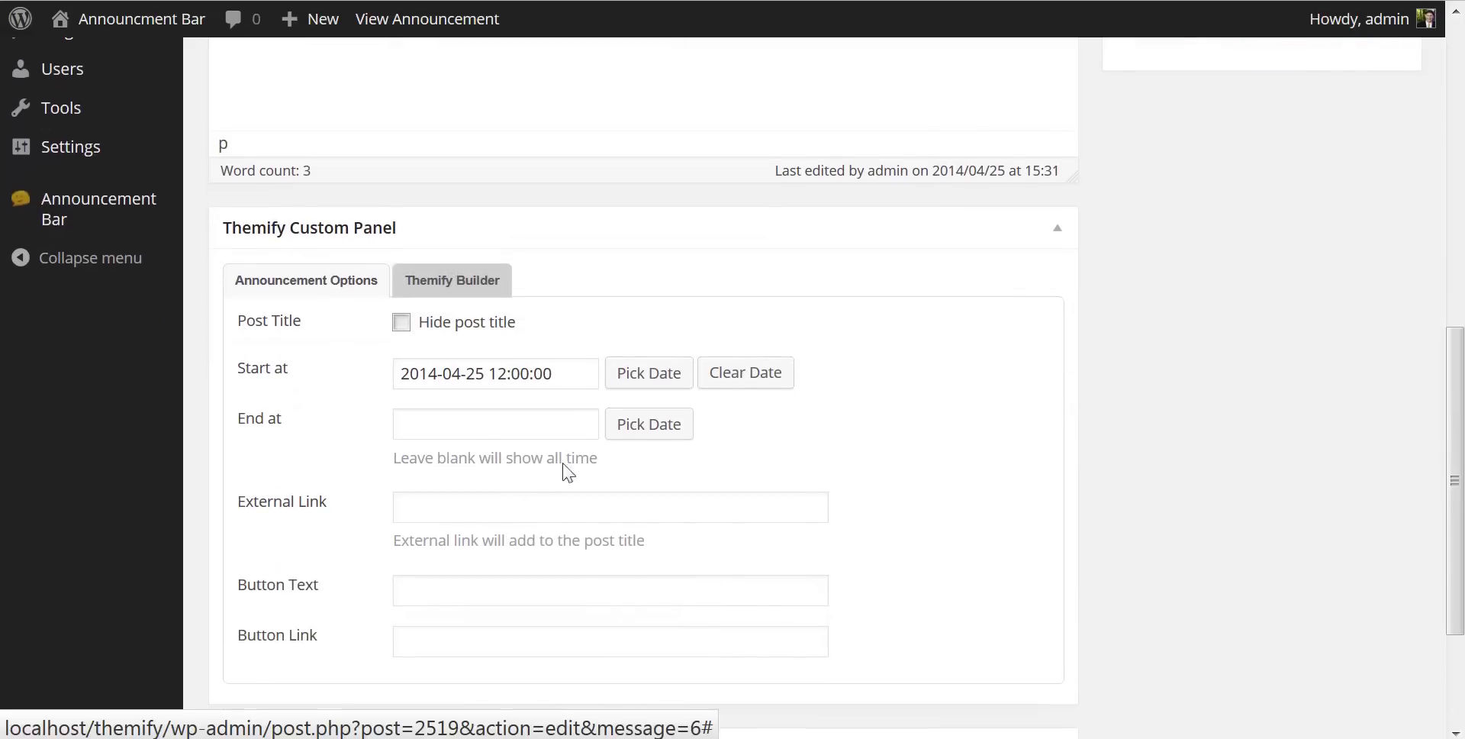
left_click(651, 424)
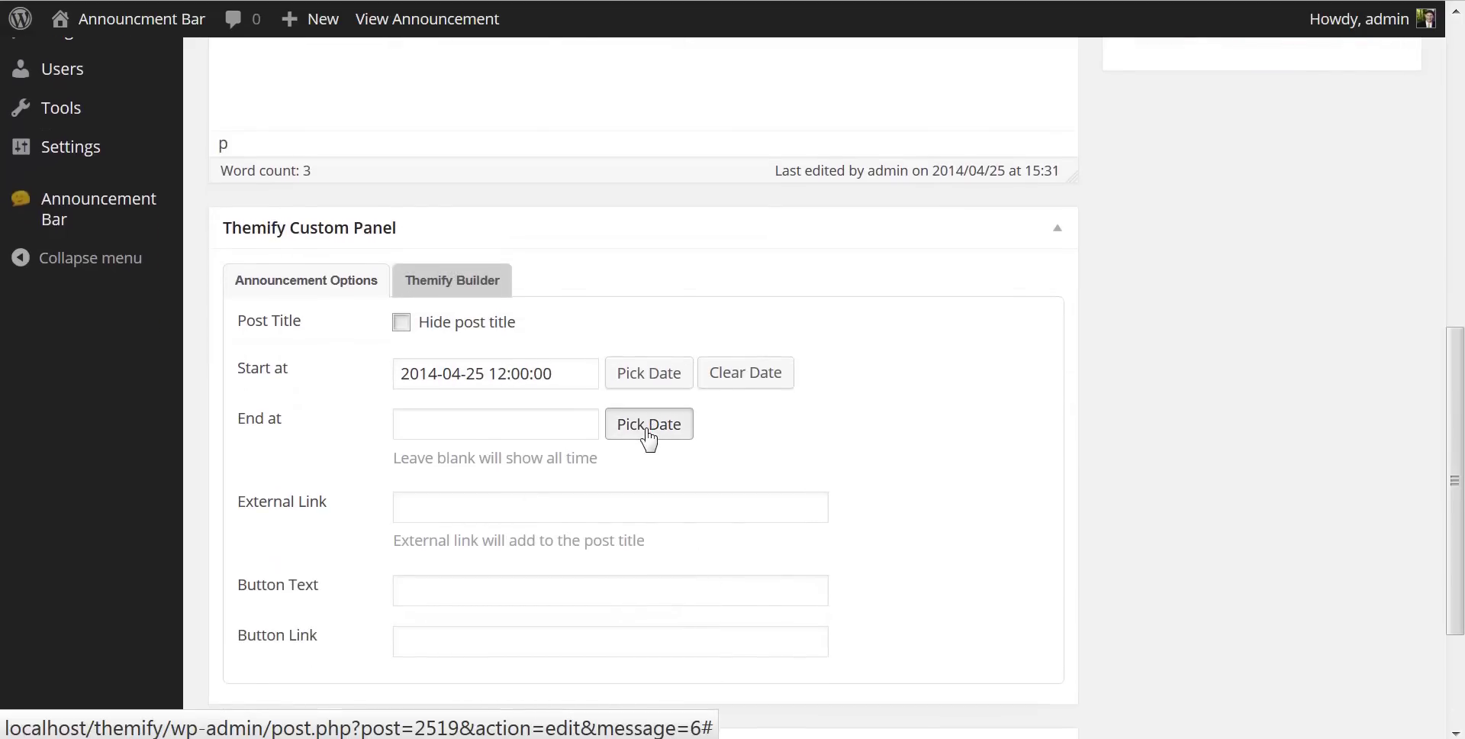
scroll(582, 297, "up", 2)
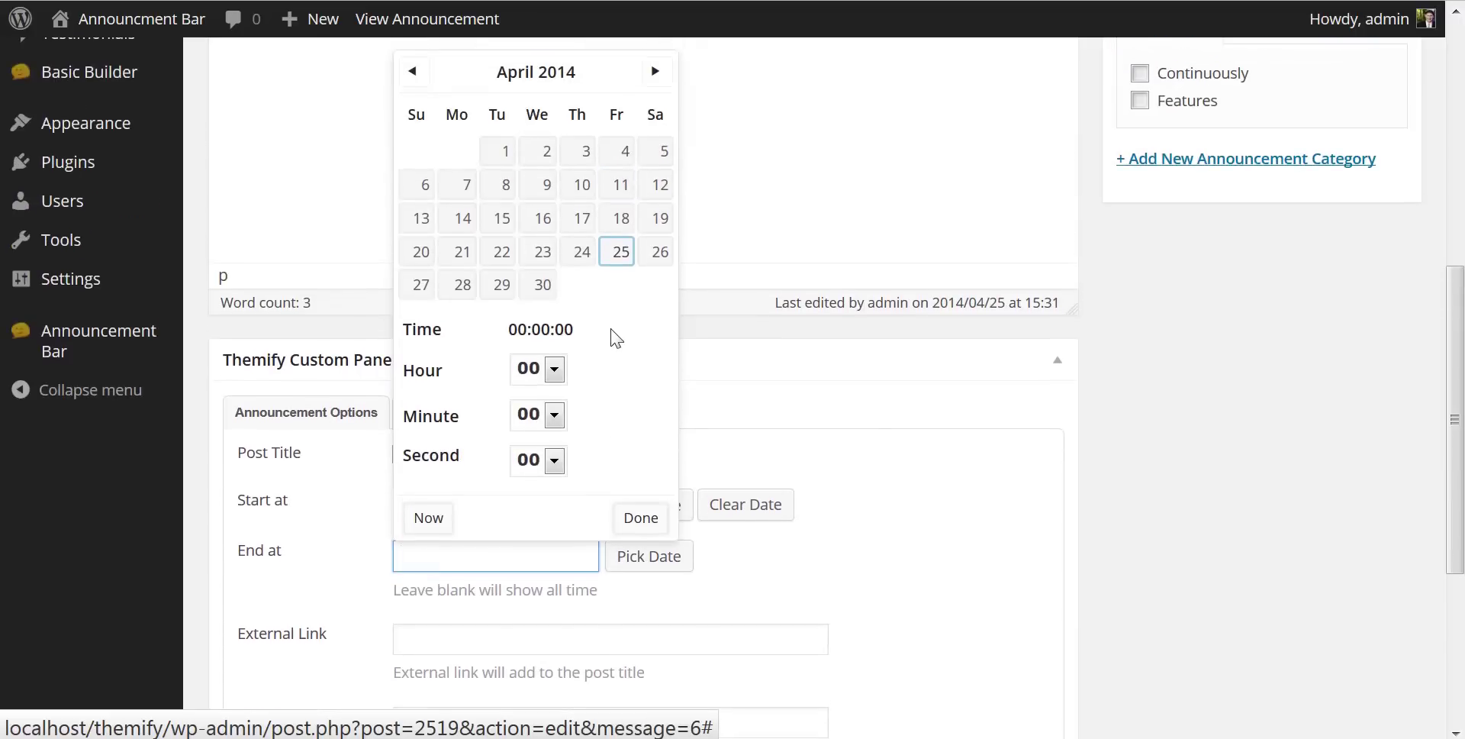
left_click(432, 294)
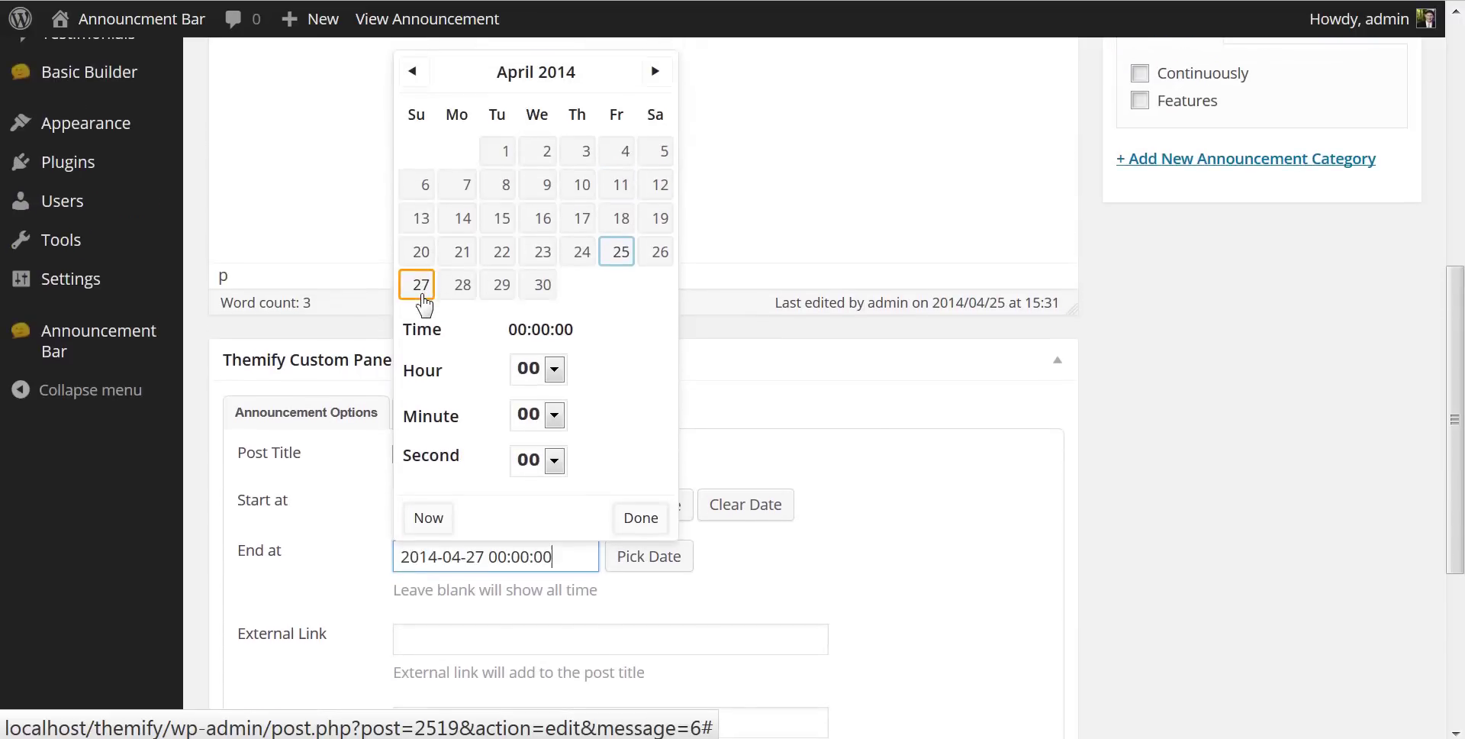
left_click(555, 369)
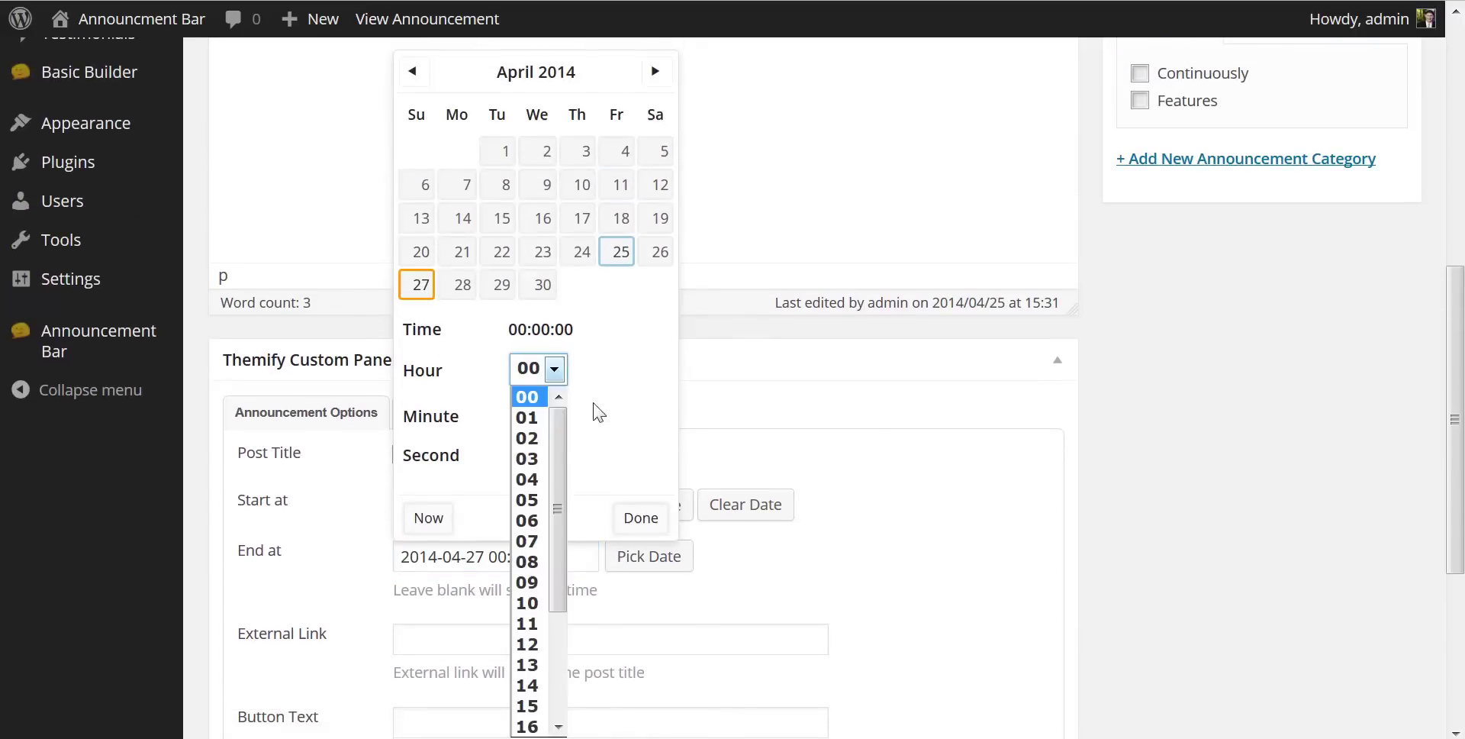
left_click_drag(563, 448, 560, 679)
scroll(631, 635, "down", 2)
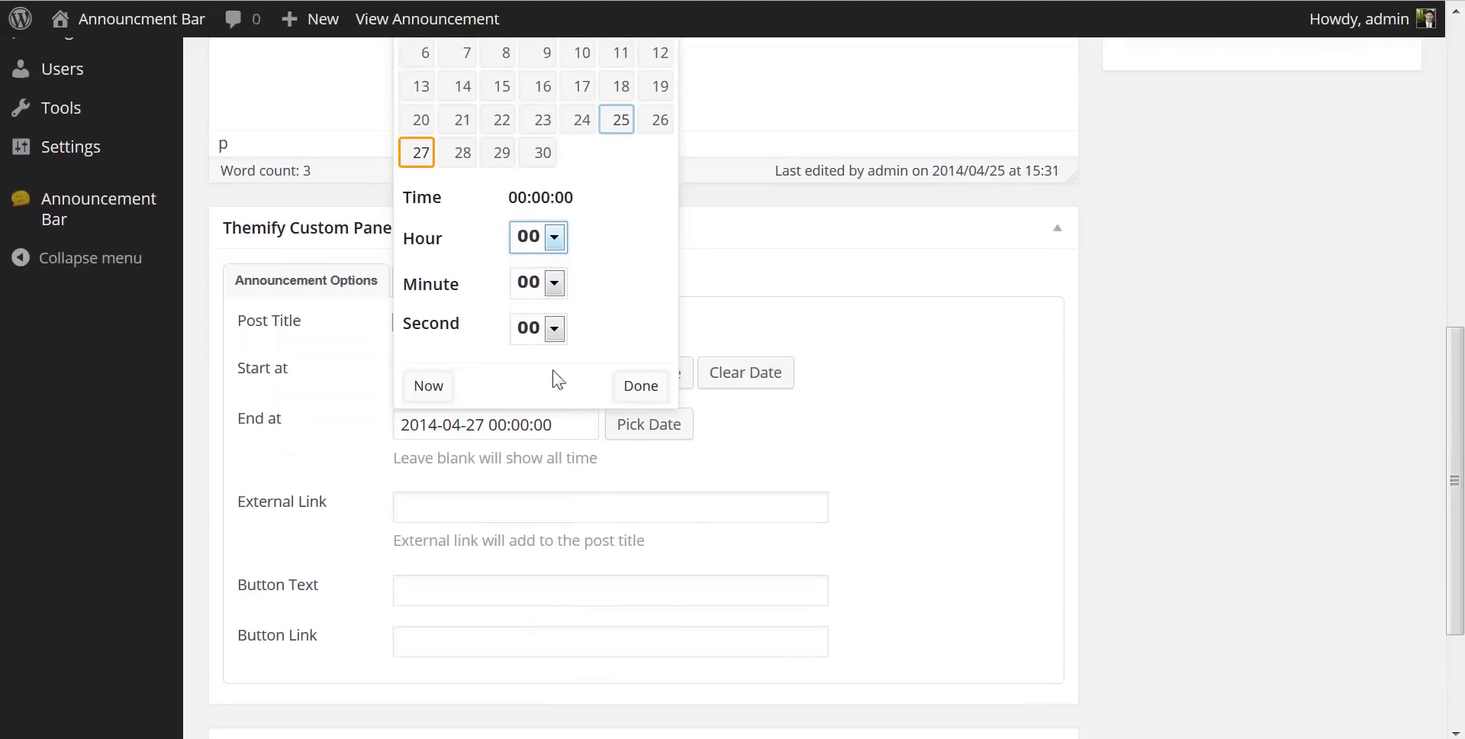
left_click(555, 238)
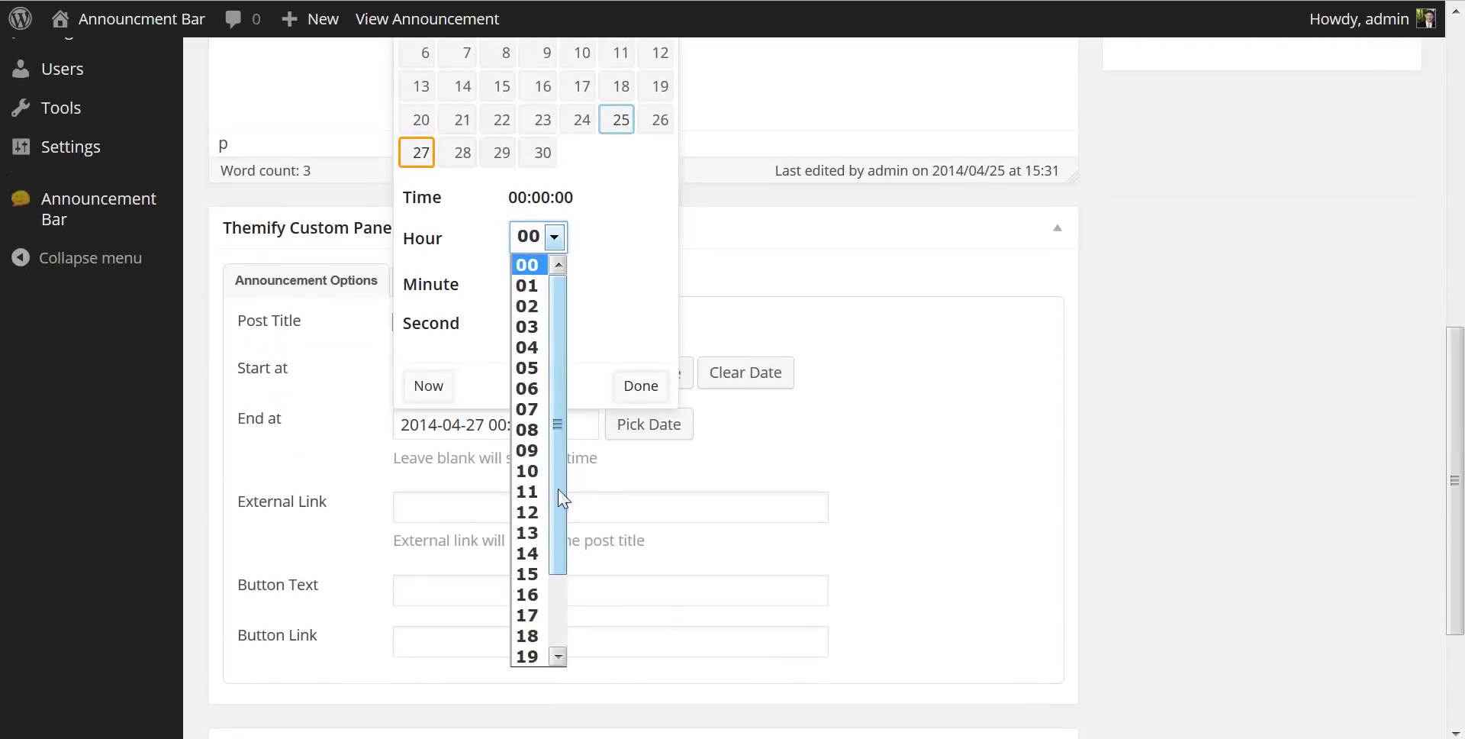
left_click_drag(562, 498, 553, 602)
left_click(528, 655)
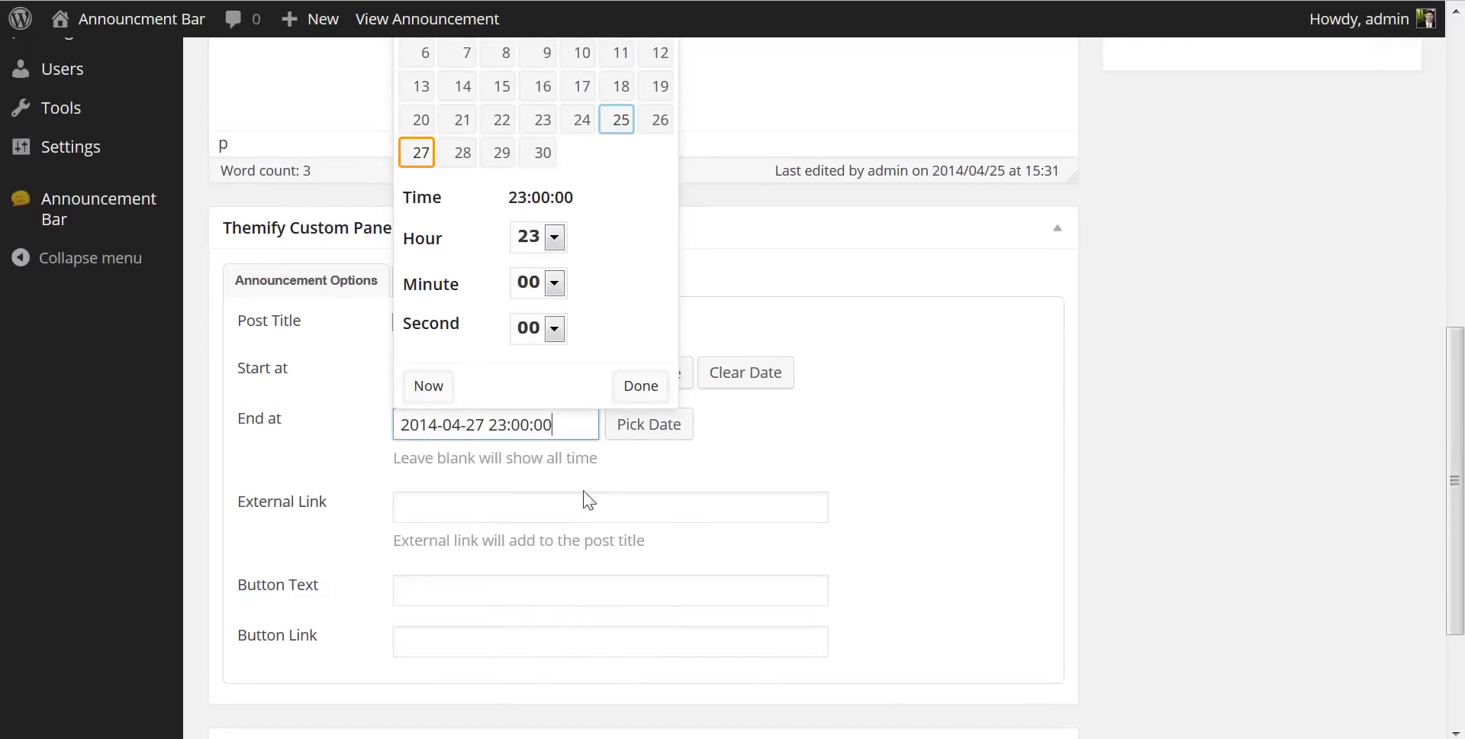
left_click(637, 387)
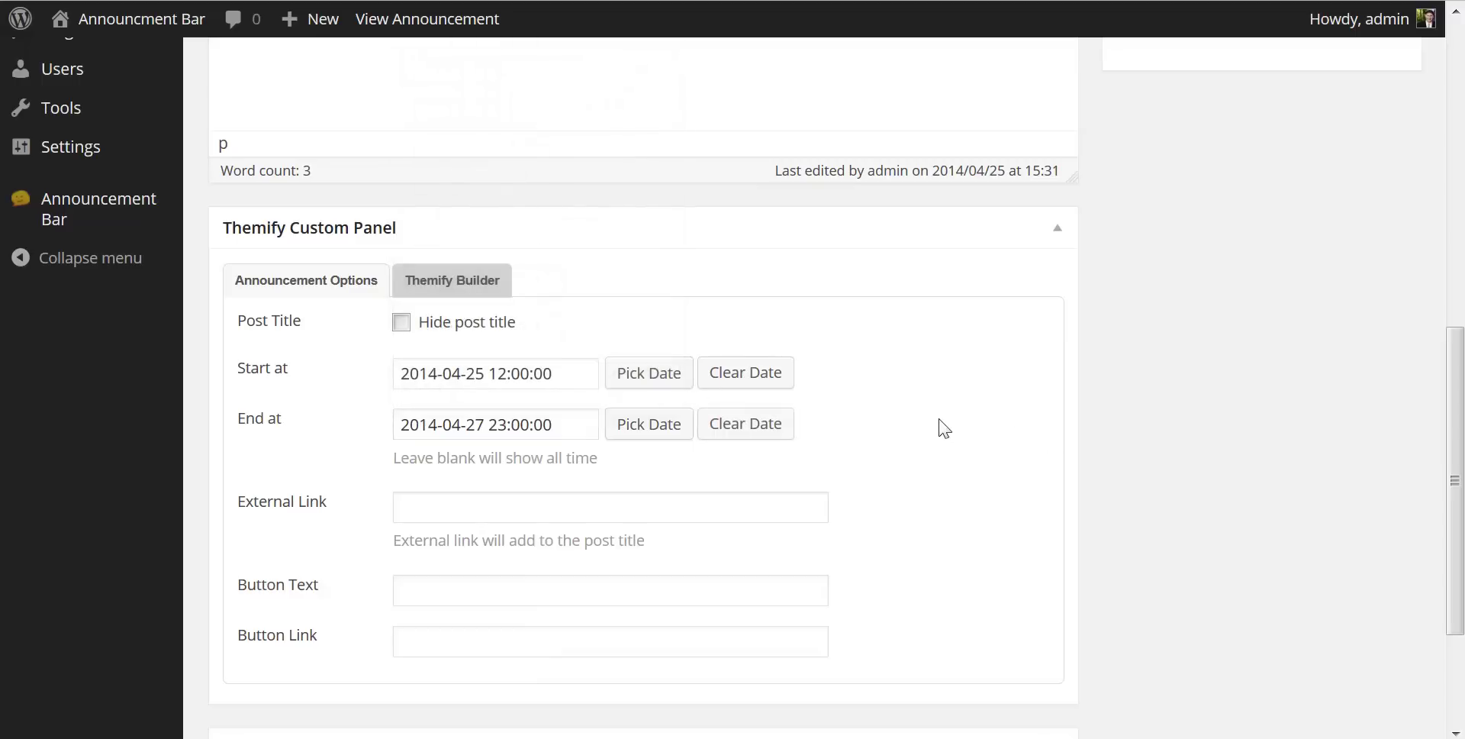
scroll(907, 415, "down", 2)
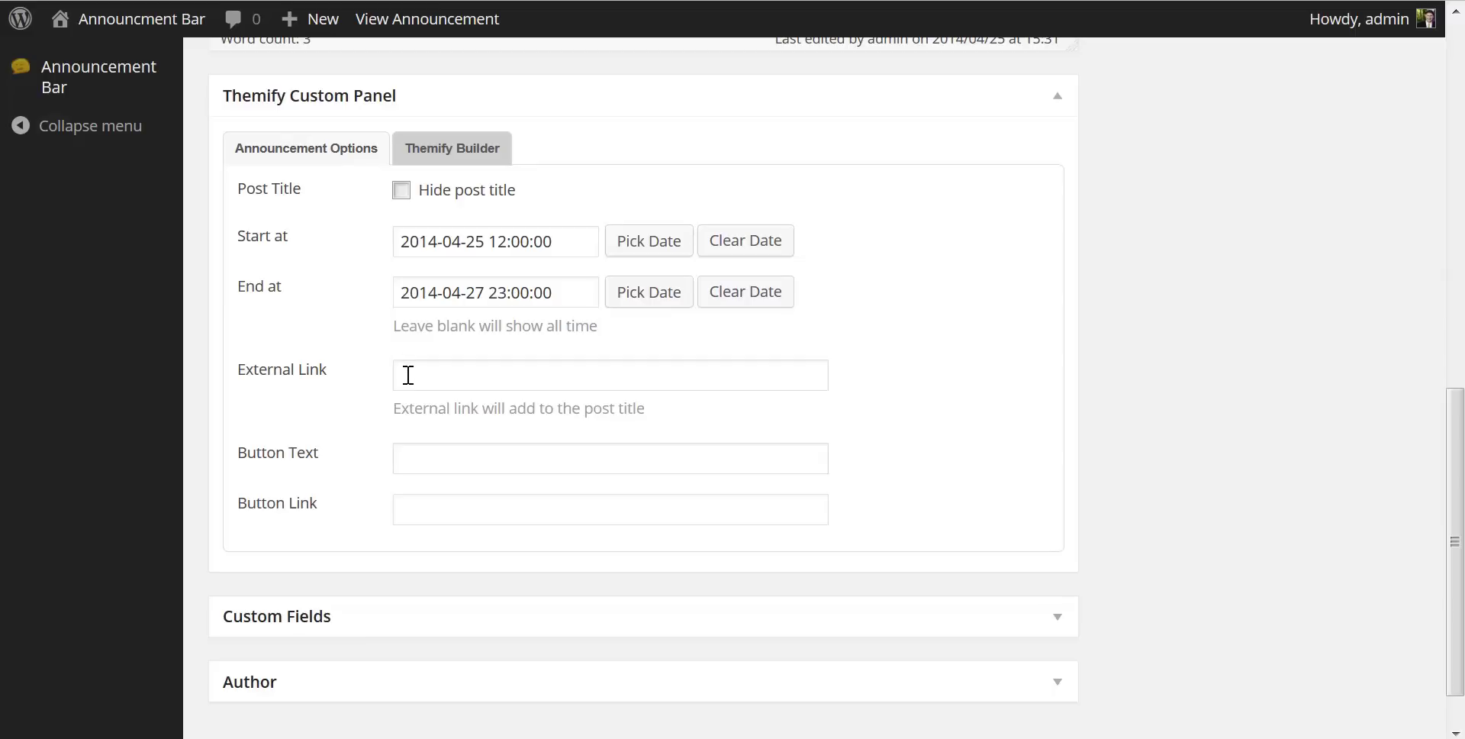
left_click(408, 375)
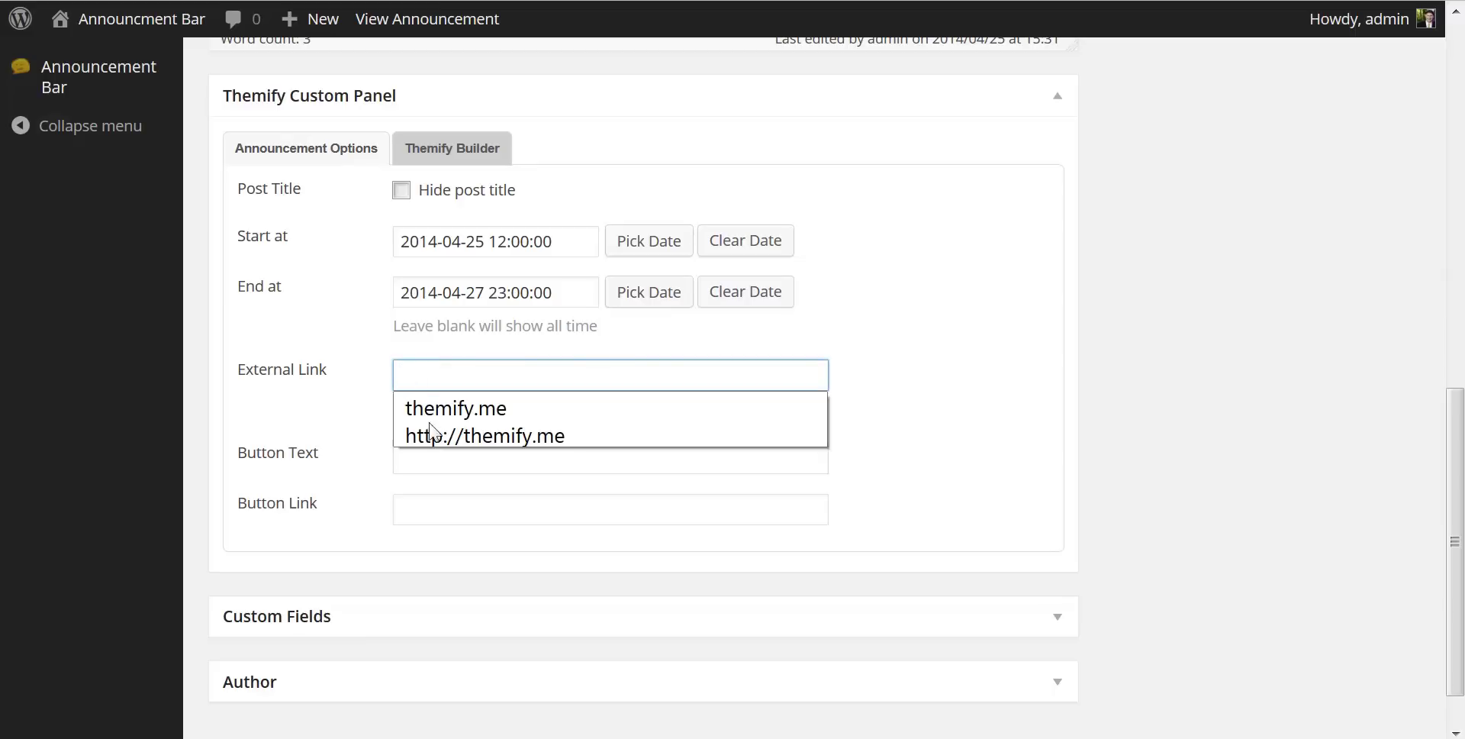
left_click(445, 433)
left_click(924, 403)
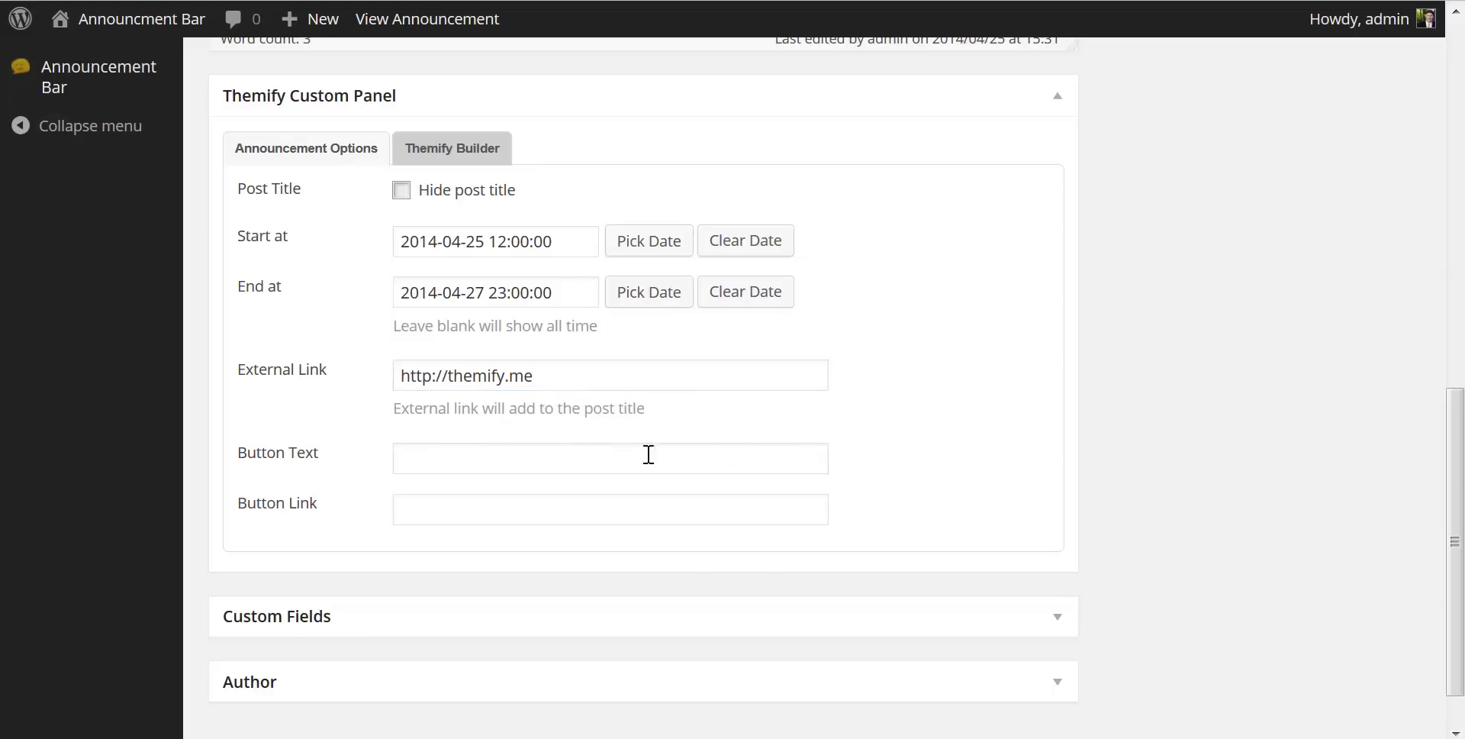
left_click(442, 459)
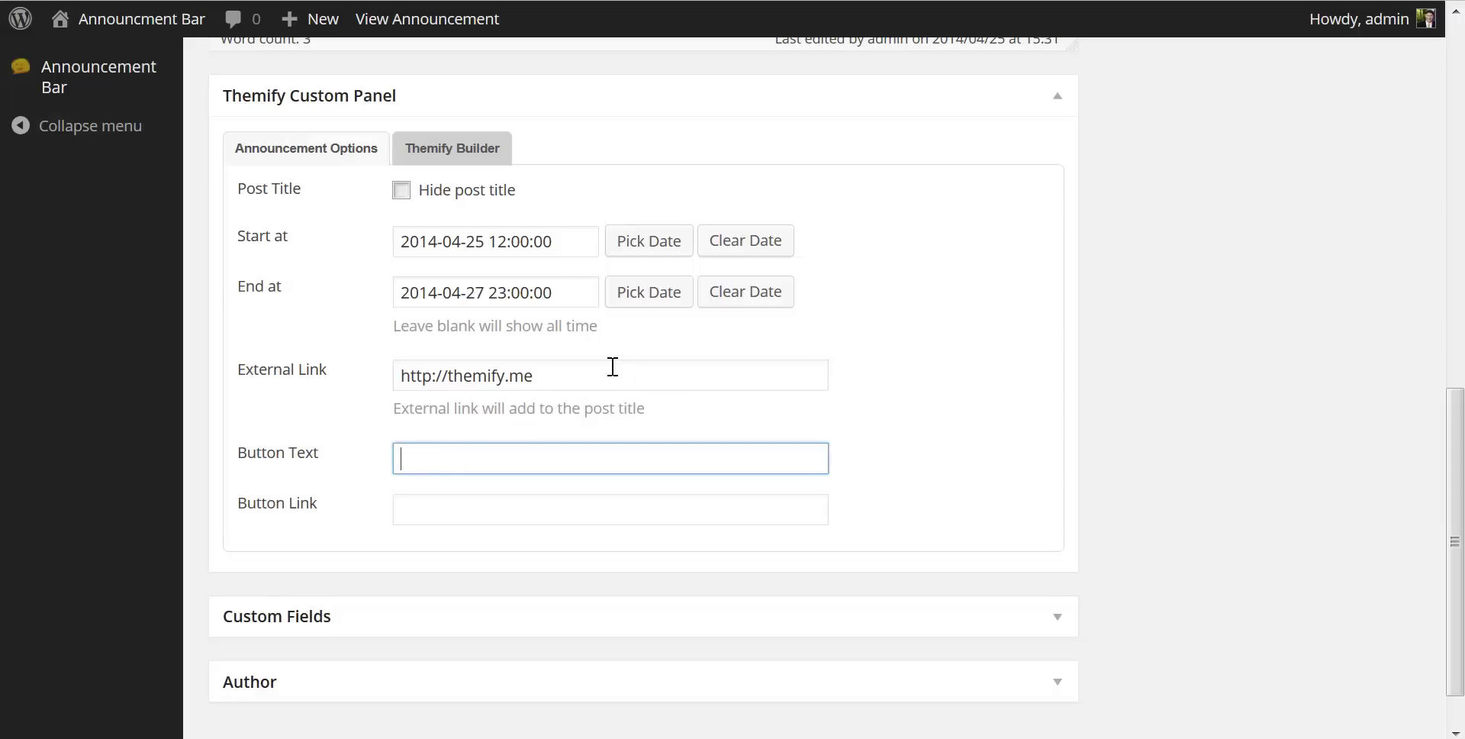
type("M")
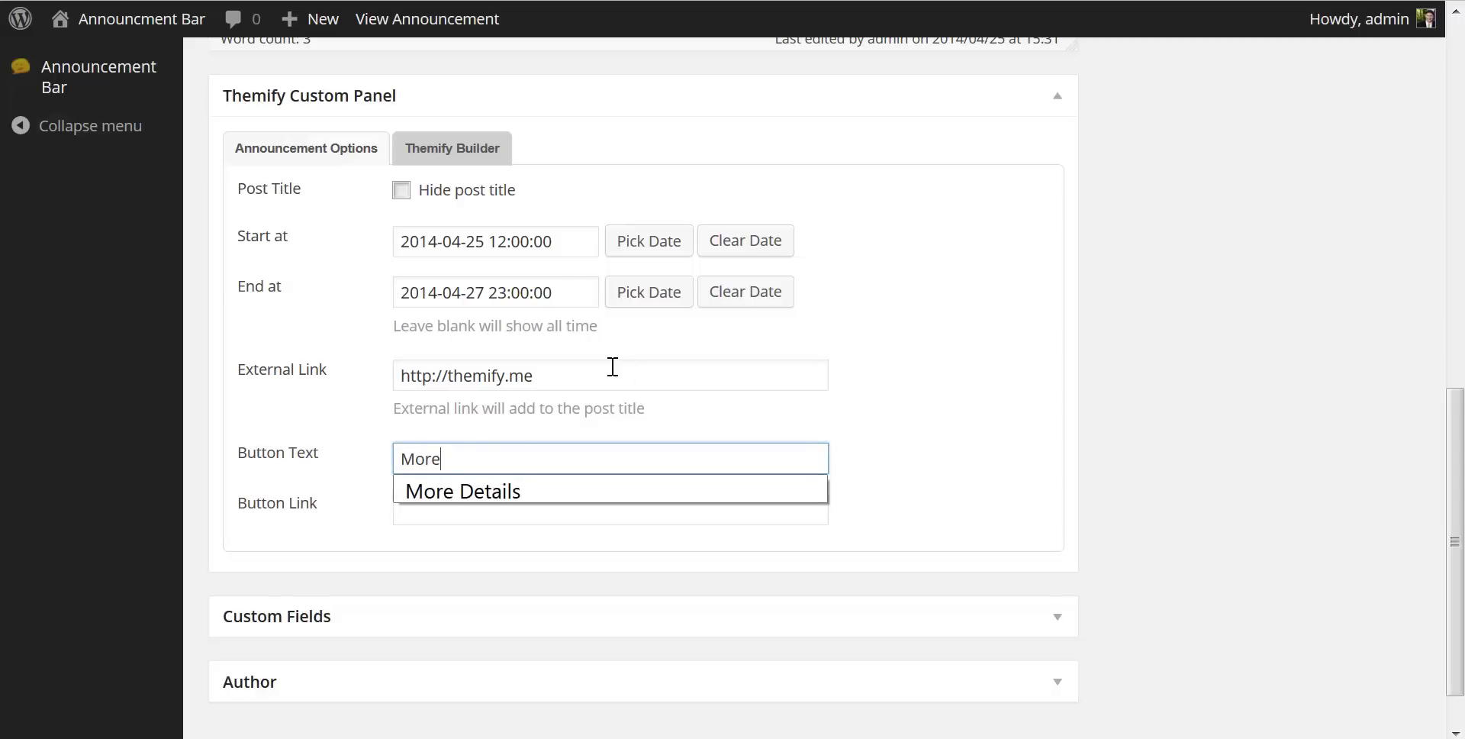
type("ore")
key("Down")
key("Return")
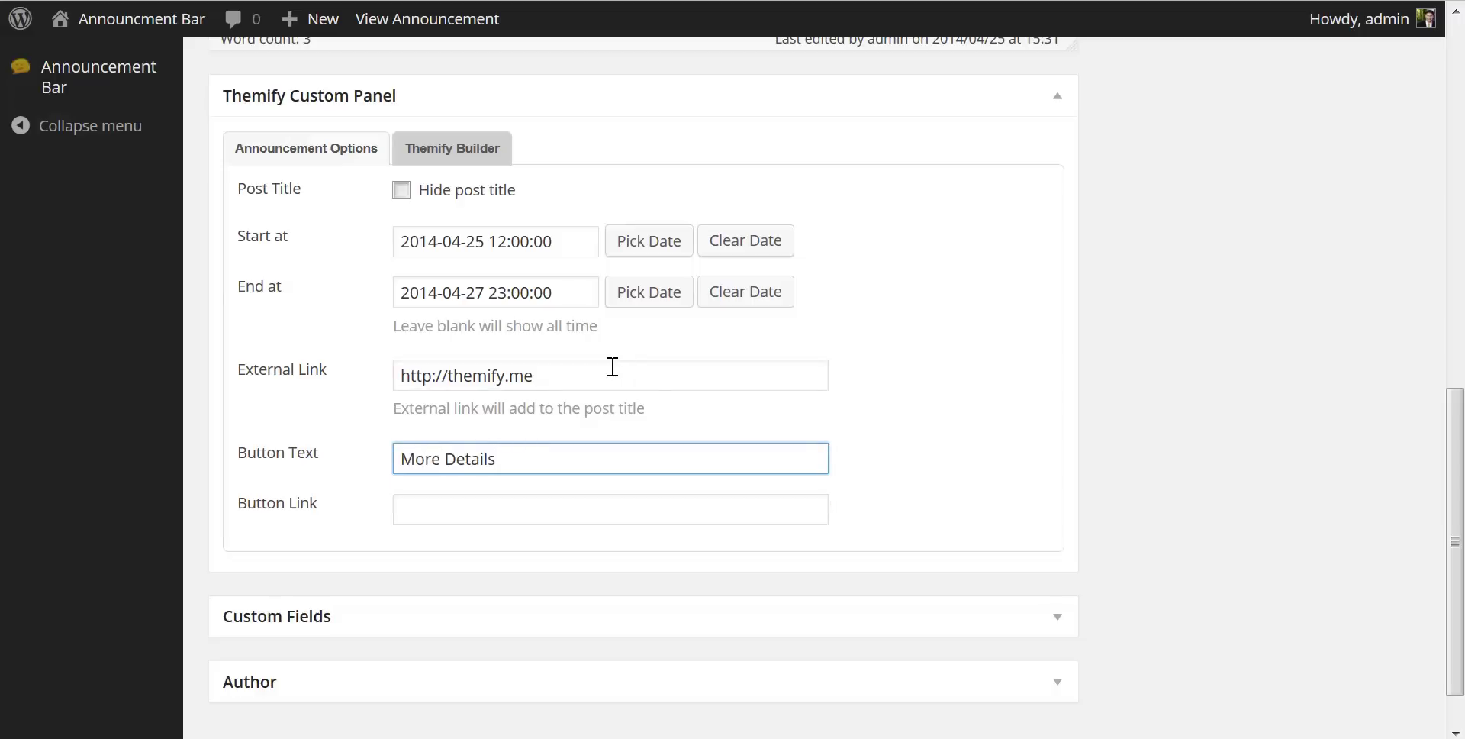
left_click(410, 510)
left_click(424, 512)
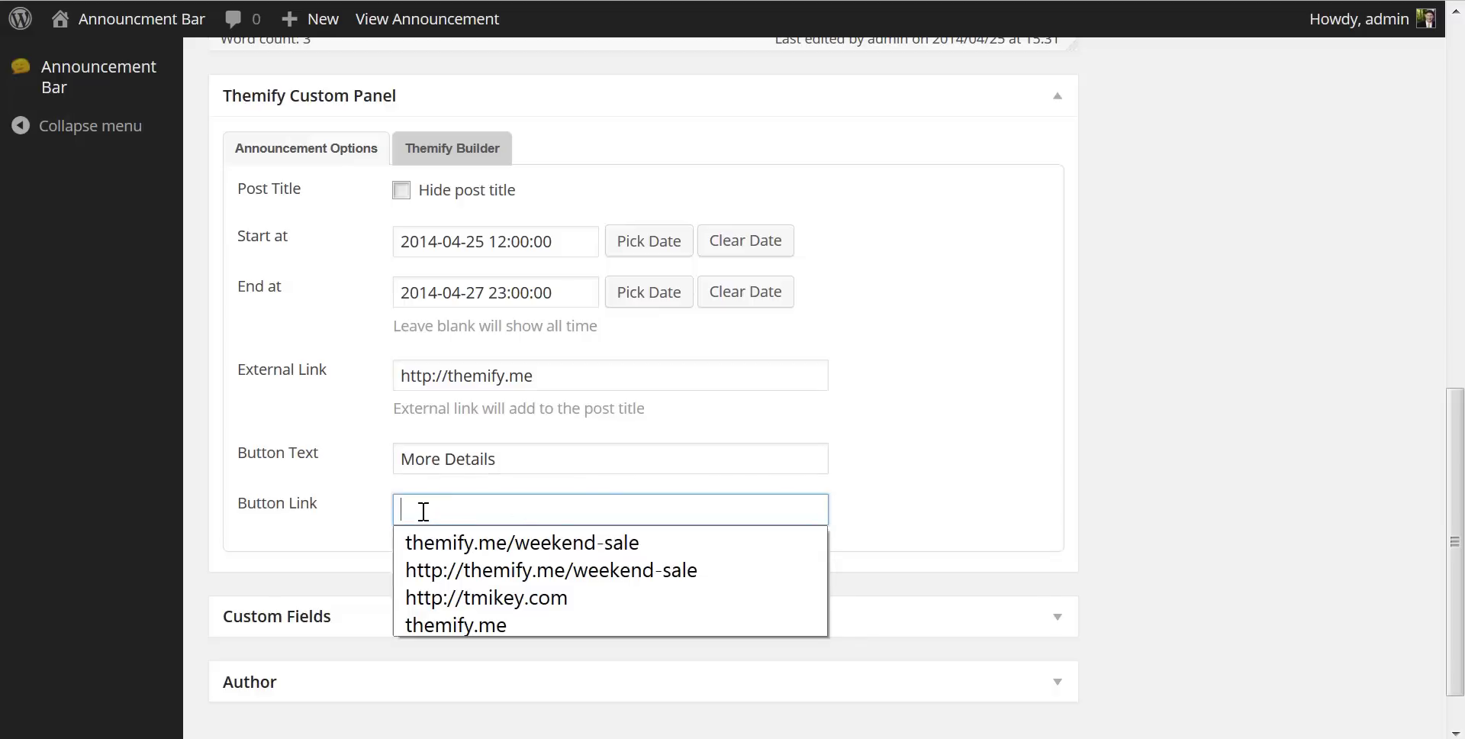
left_click(464, 570)
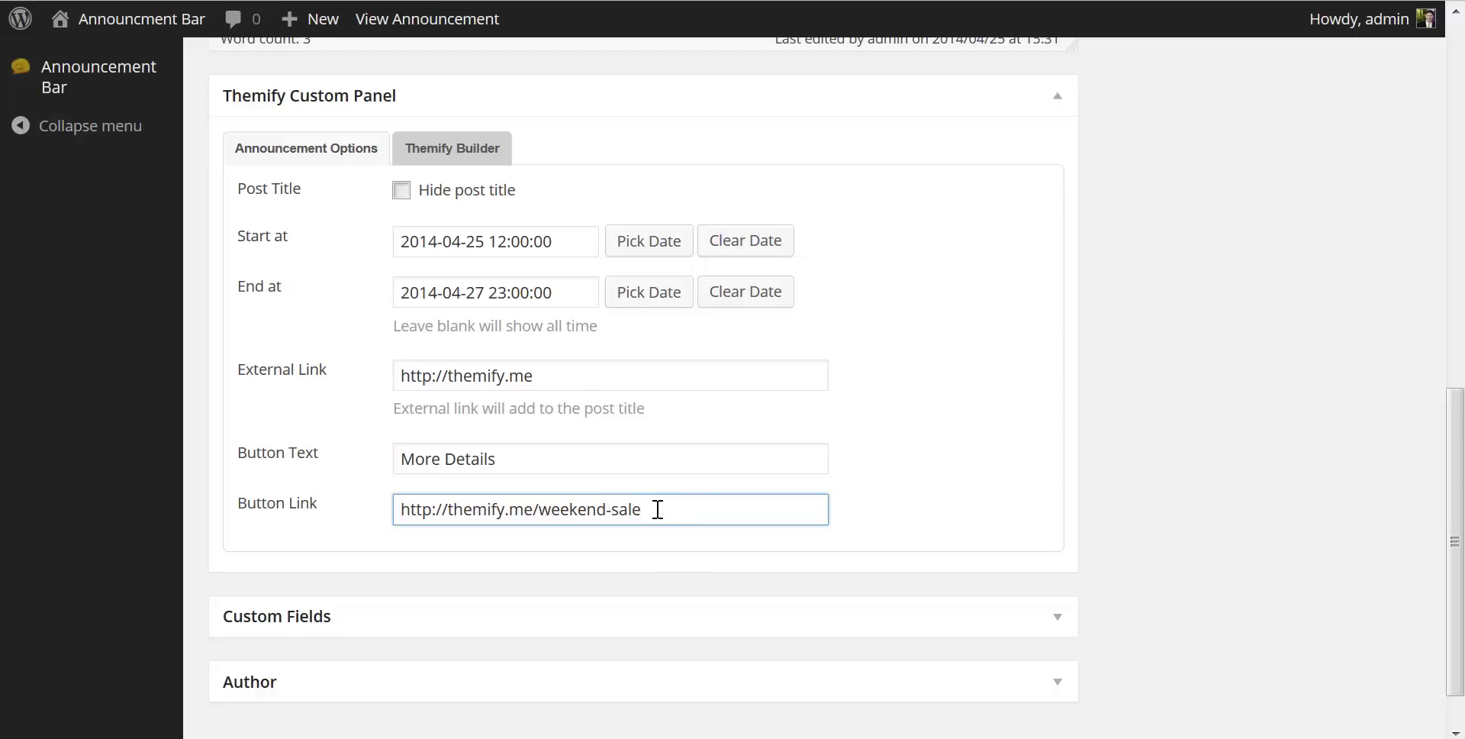
scroll(1050, 416, "up", 8)
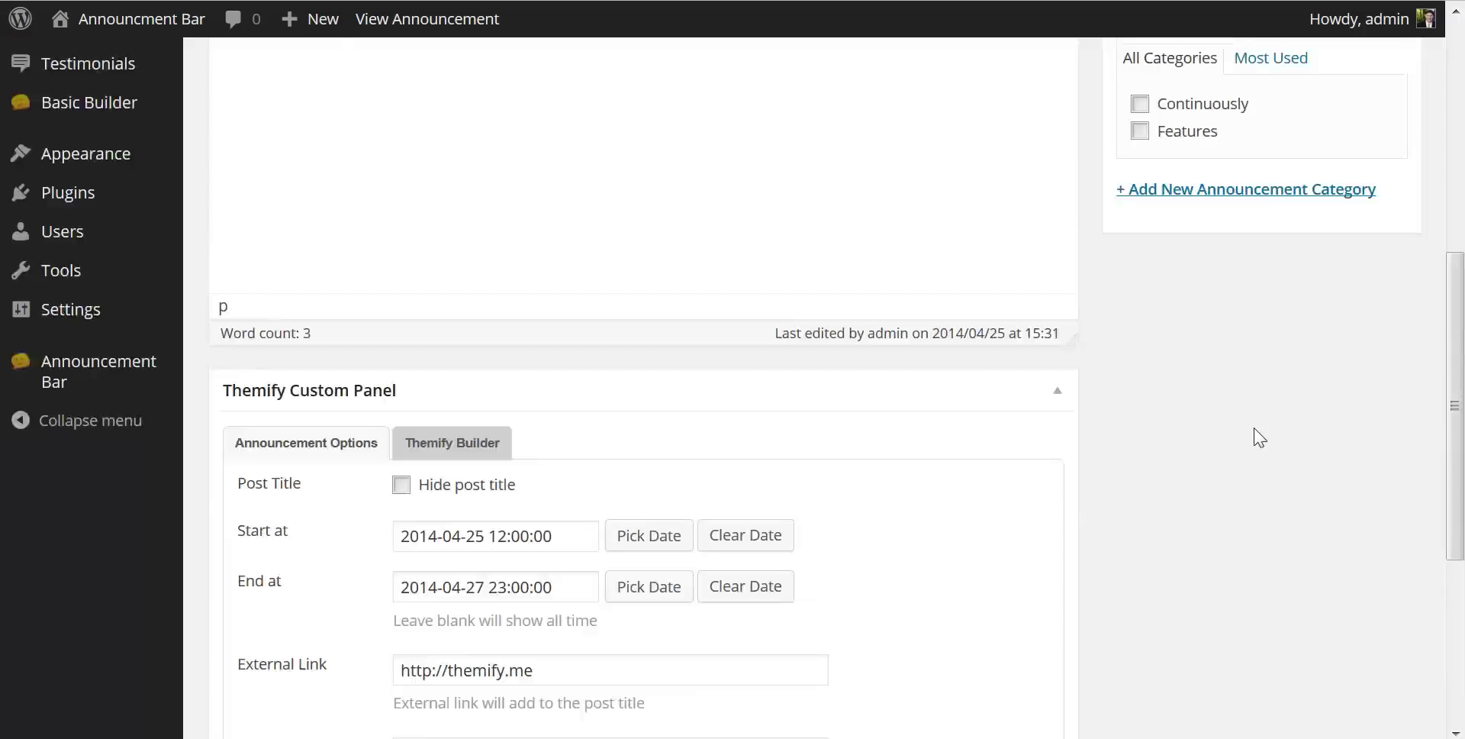
- Update the Weekend Sale announcement with its new link and button settings
left_click(1365, 305)
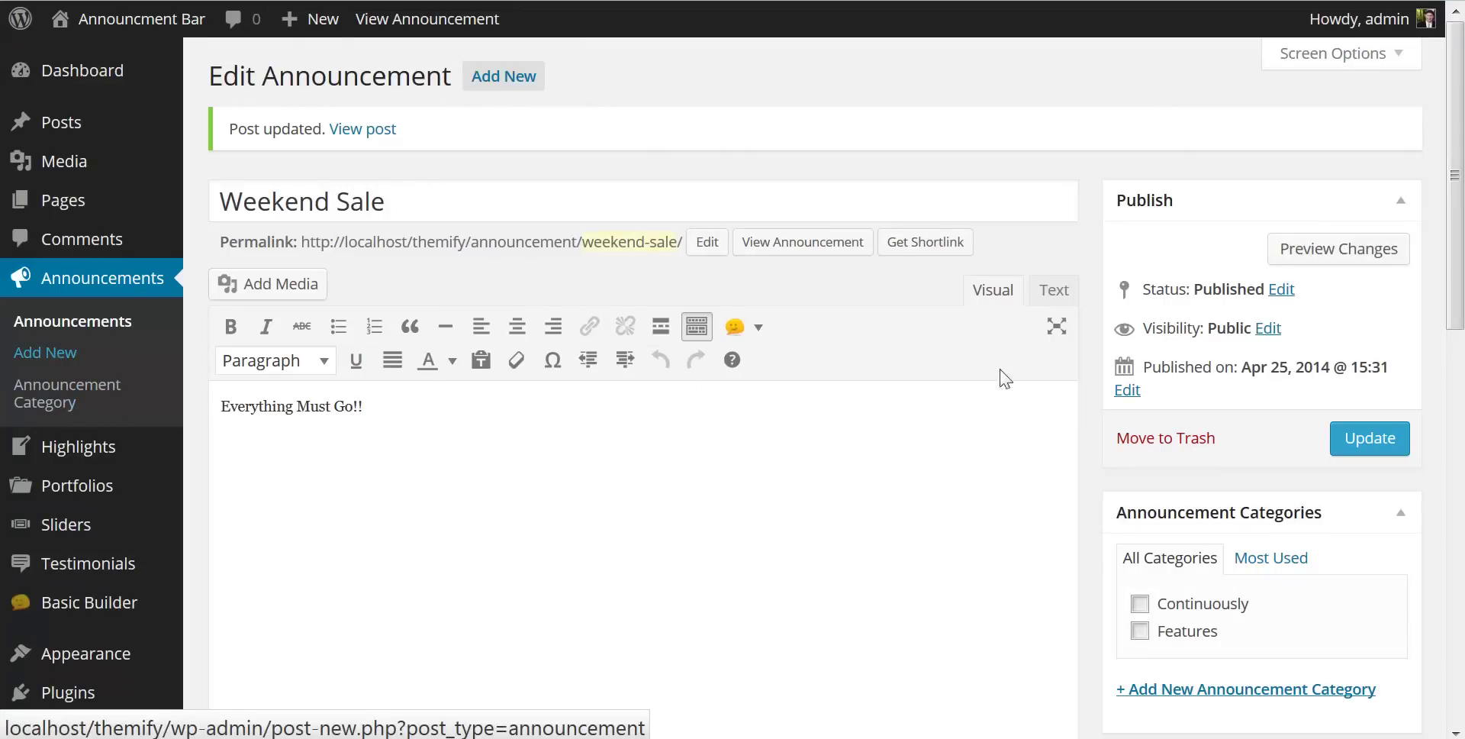
- Create a 'News' announcement whose body opens with 'Special Announcment' followed by a Read More break
left_click(45, 352)
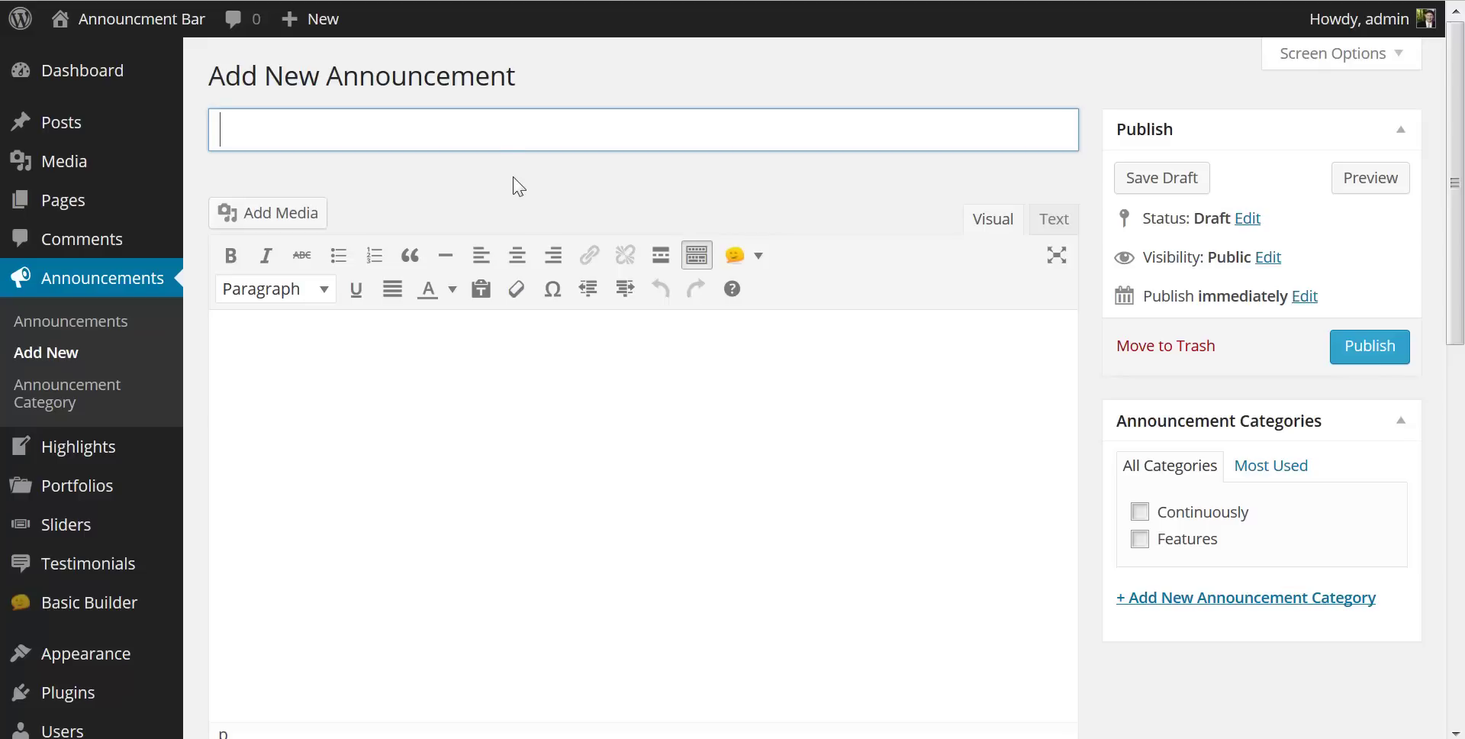
type("News")
left_click(370, 342)
type("Special Announcment")
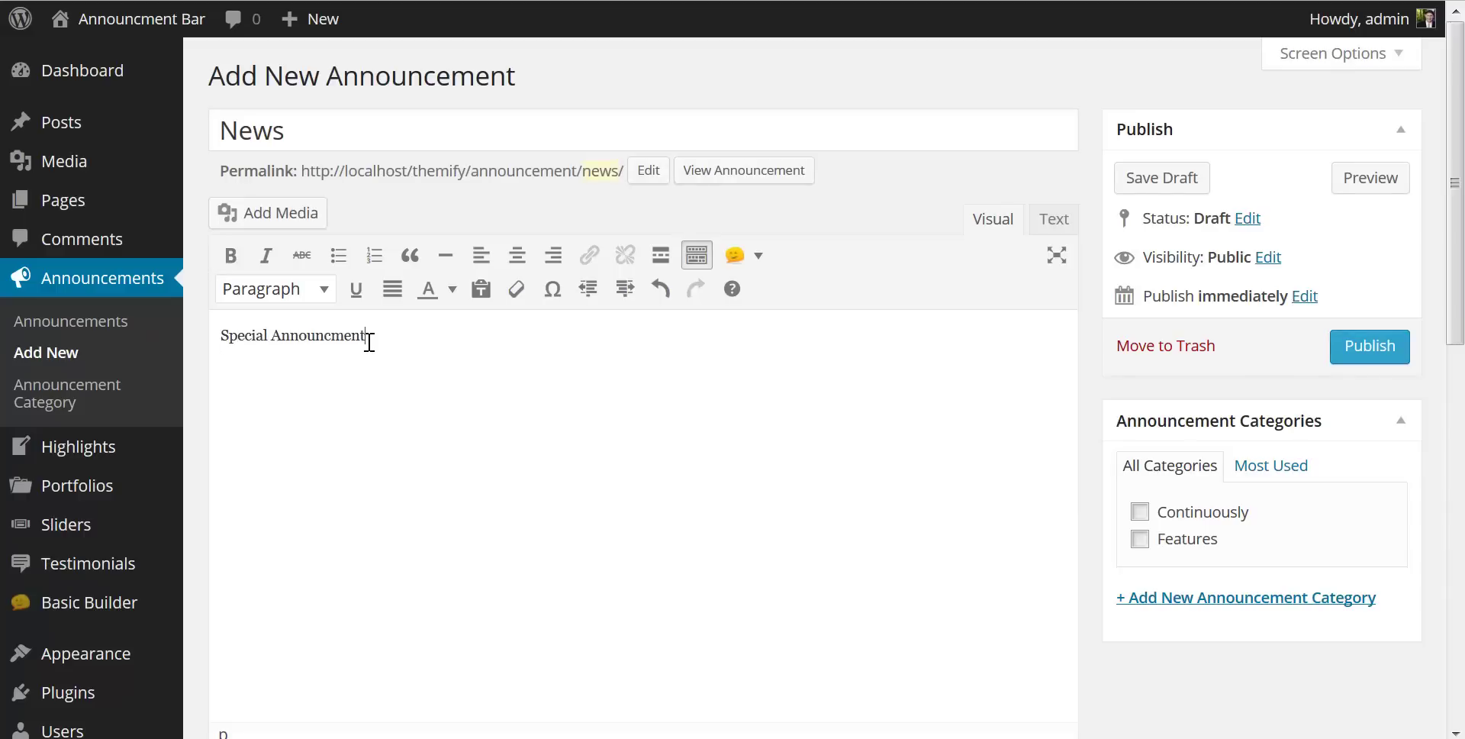
key("Return")
left_click(662, 262)
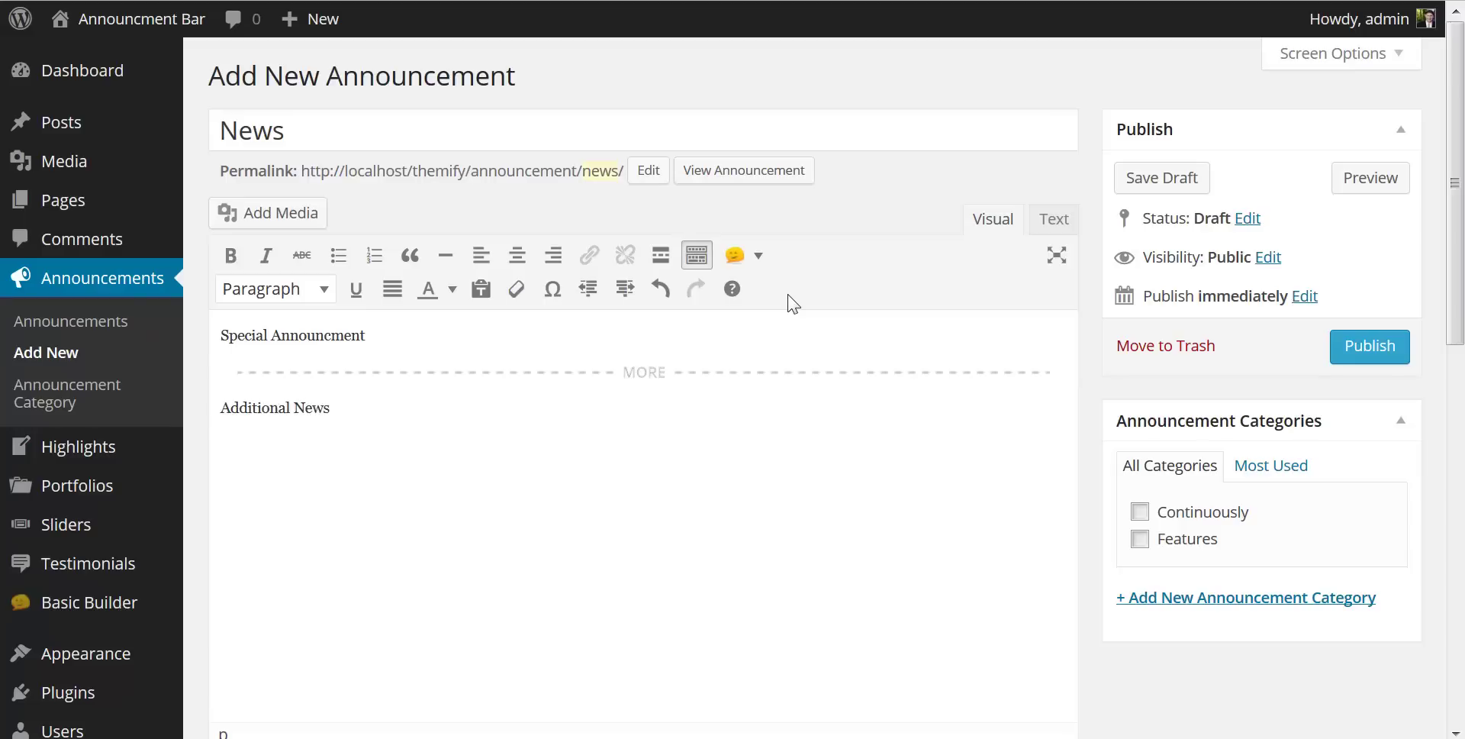
- Publish News, expand its MORE link on the site to reveal 'Additional News', then return to editing
left_click(1374, 347)
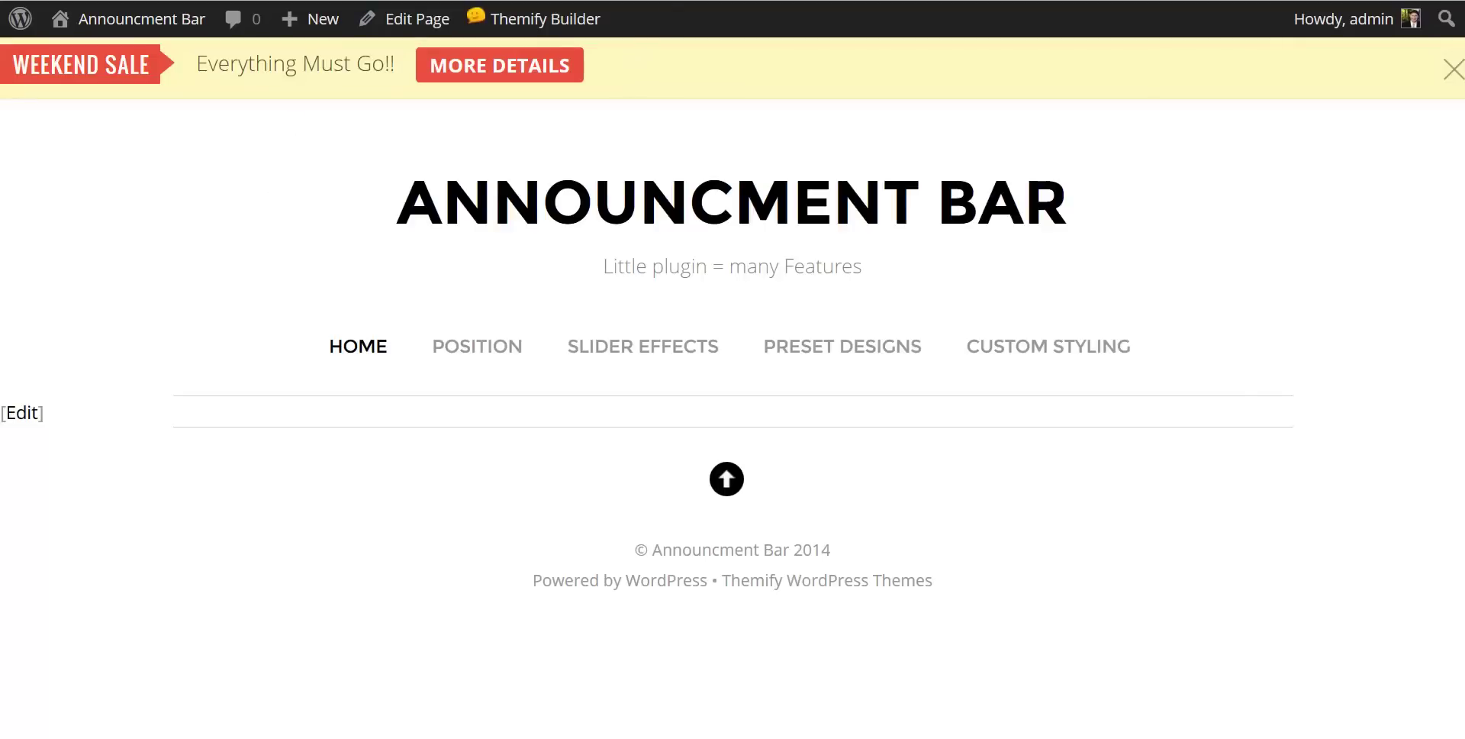
left_click(916, 209)
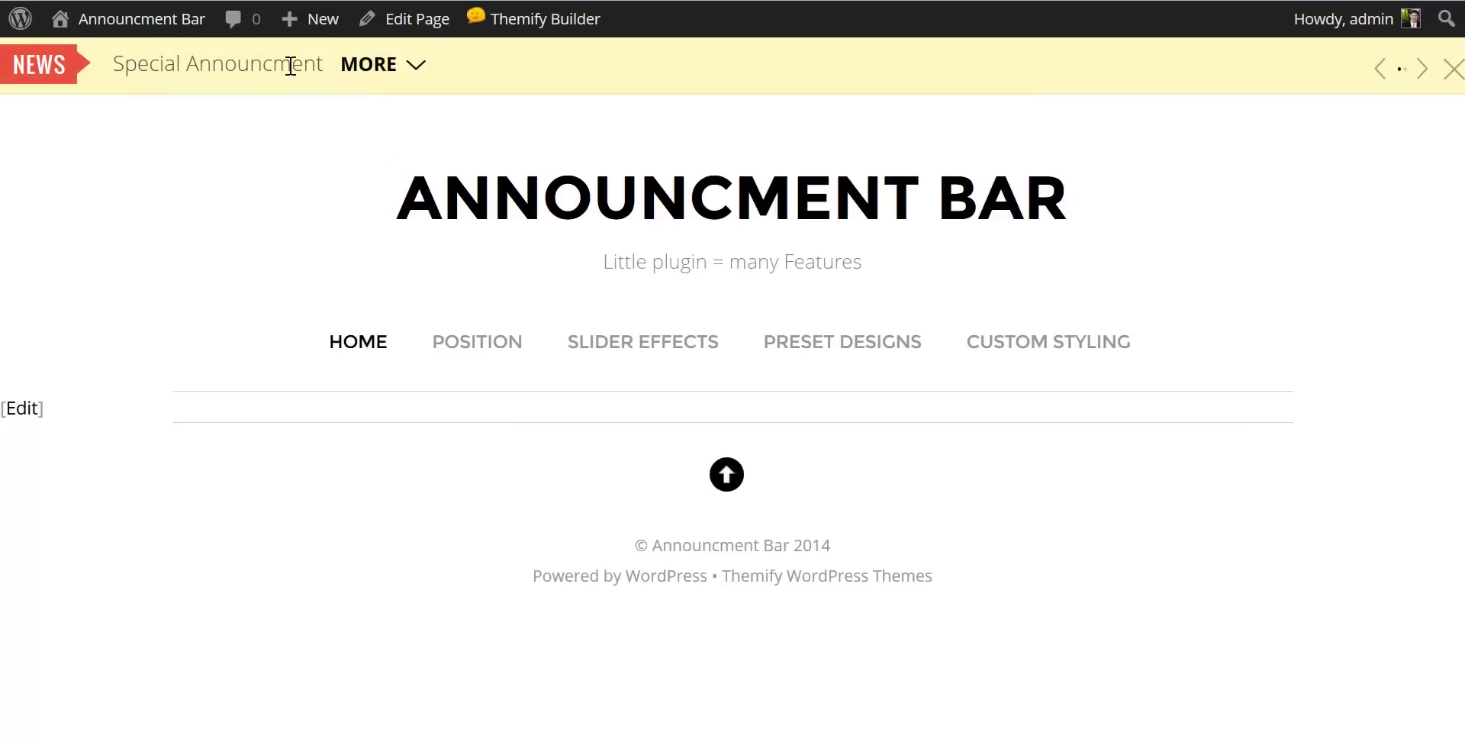
left_click(388, 69)
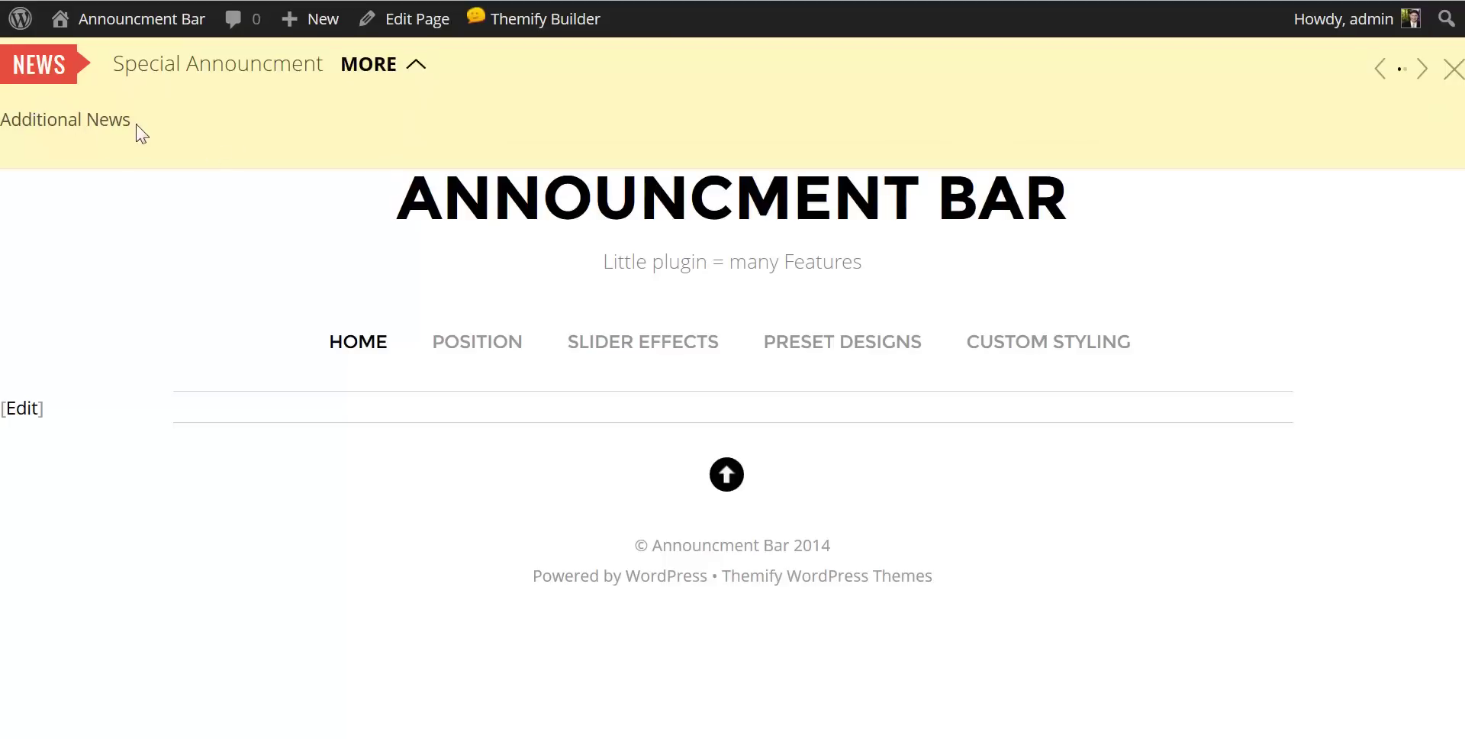
left_click_drag(136, 125, 16, 131)
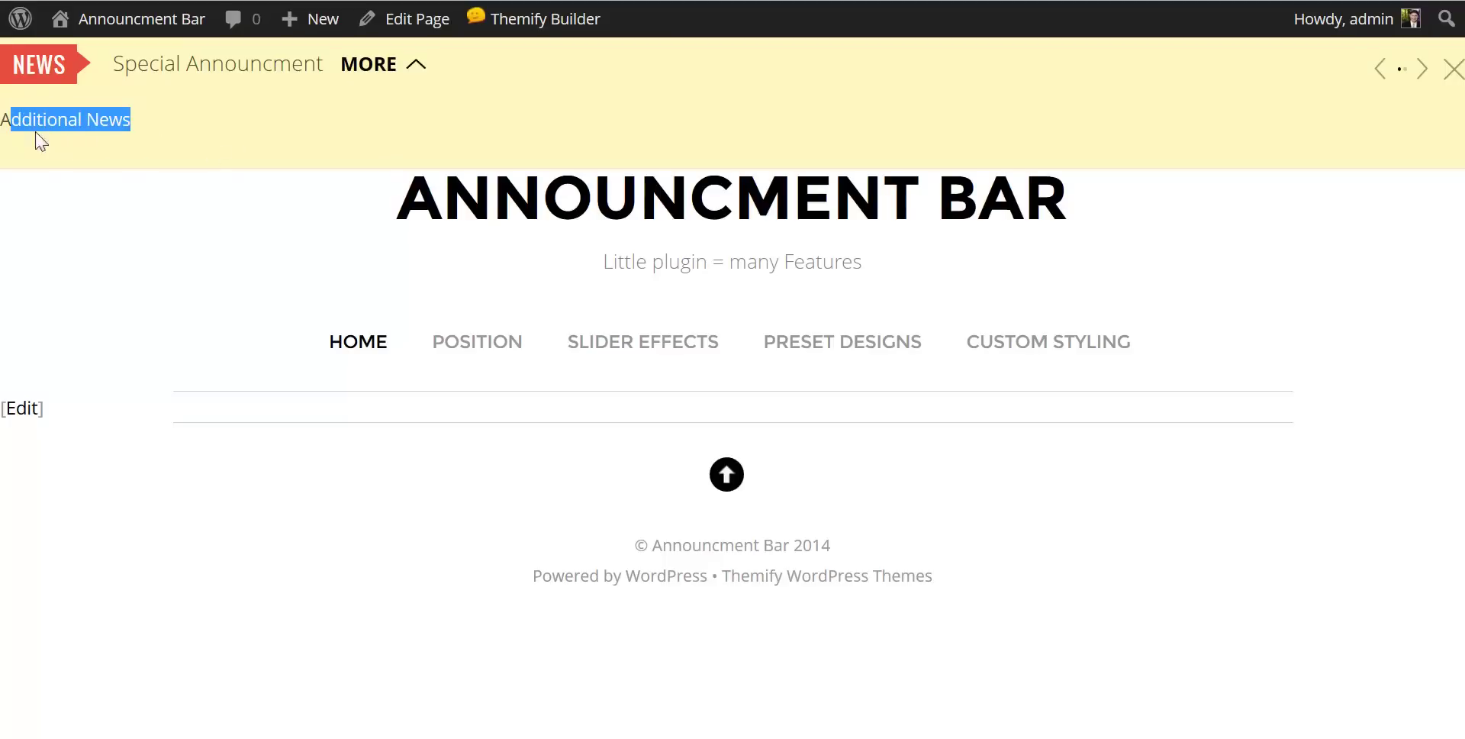
left_click(221, 252)
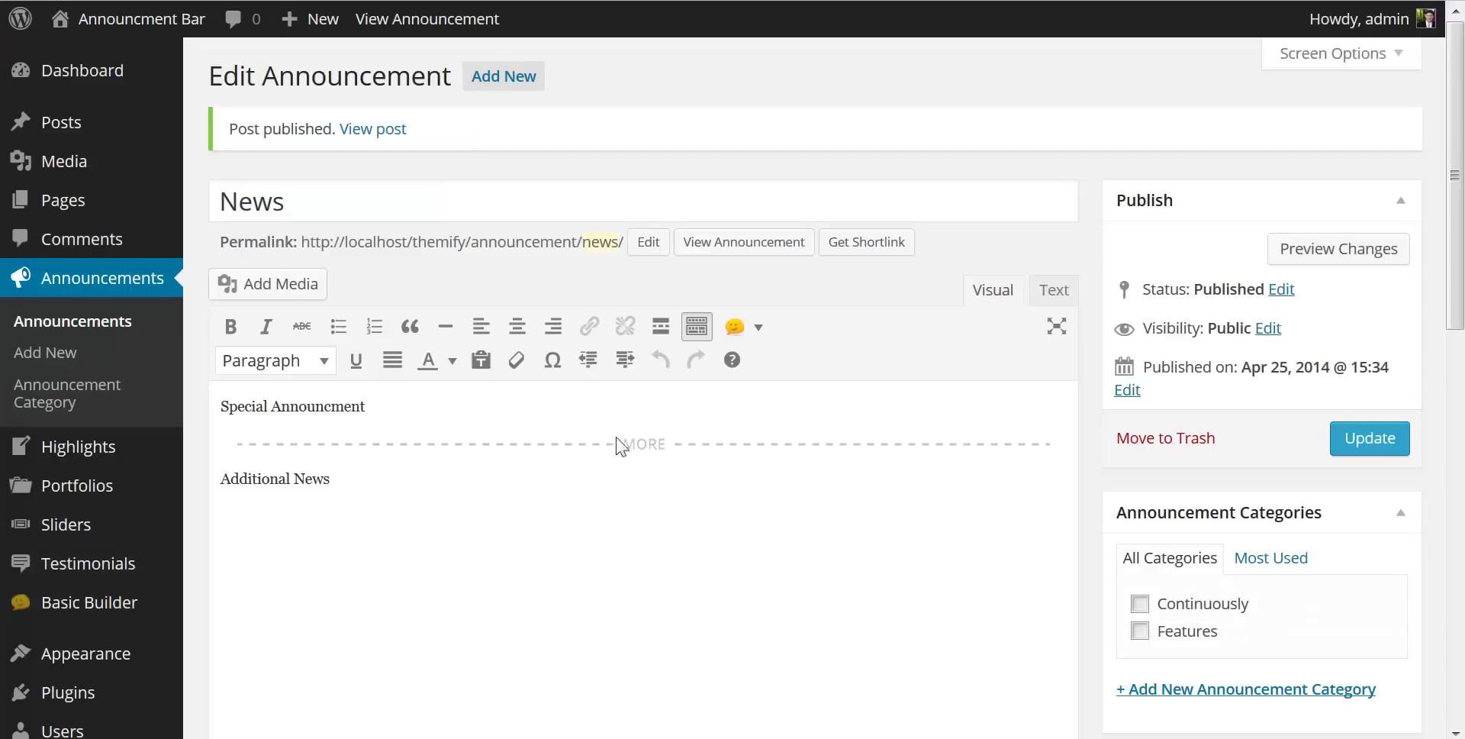
- Show the page builder, reduce the row to two columns, and drop a Tab module into the left column
scroll(772, 546, "down", 4)
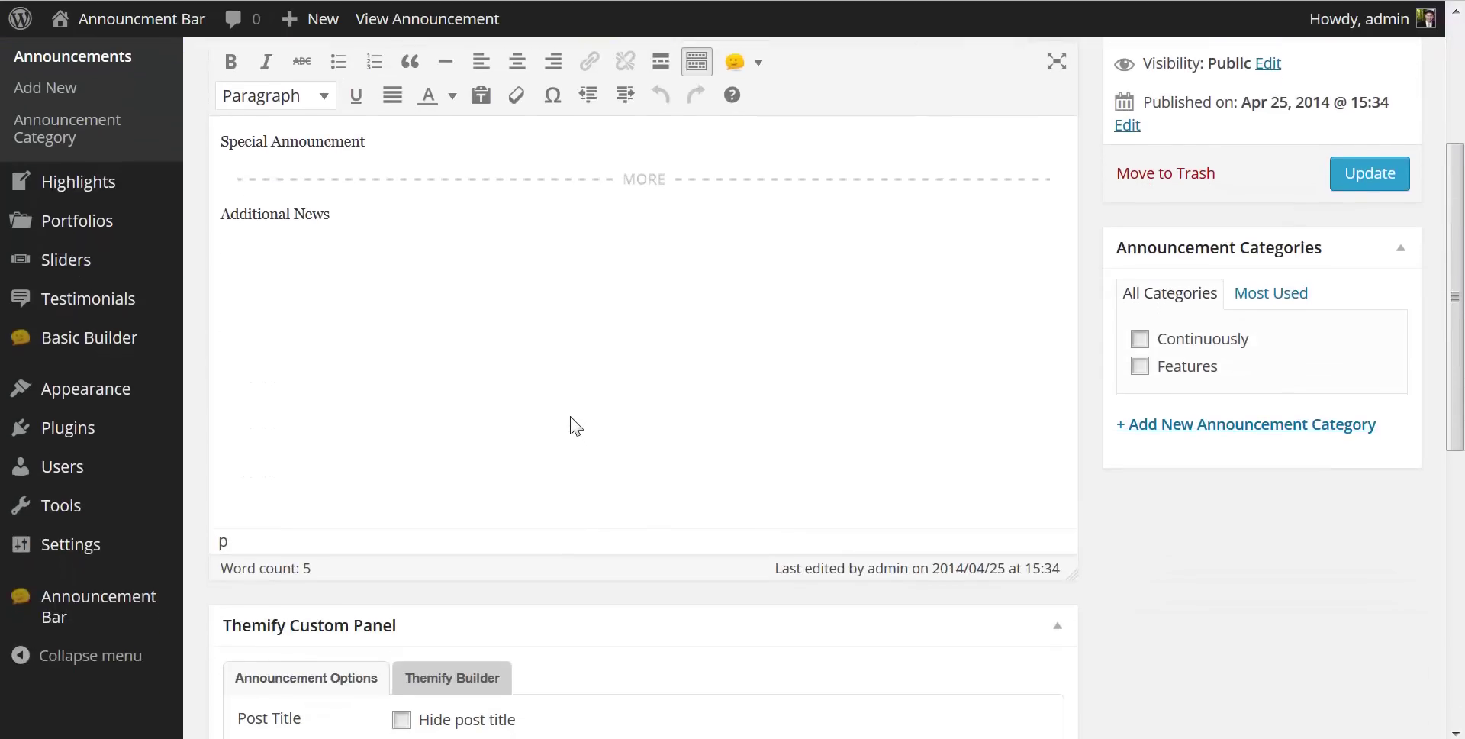
scroll(576, 426, "down", 4)
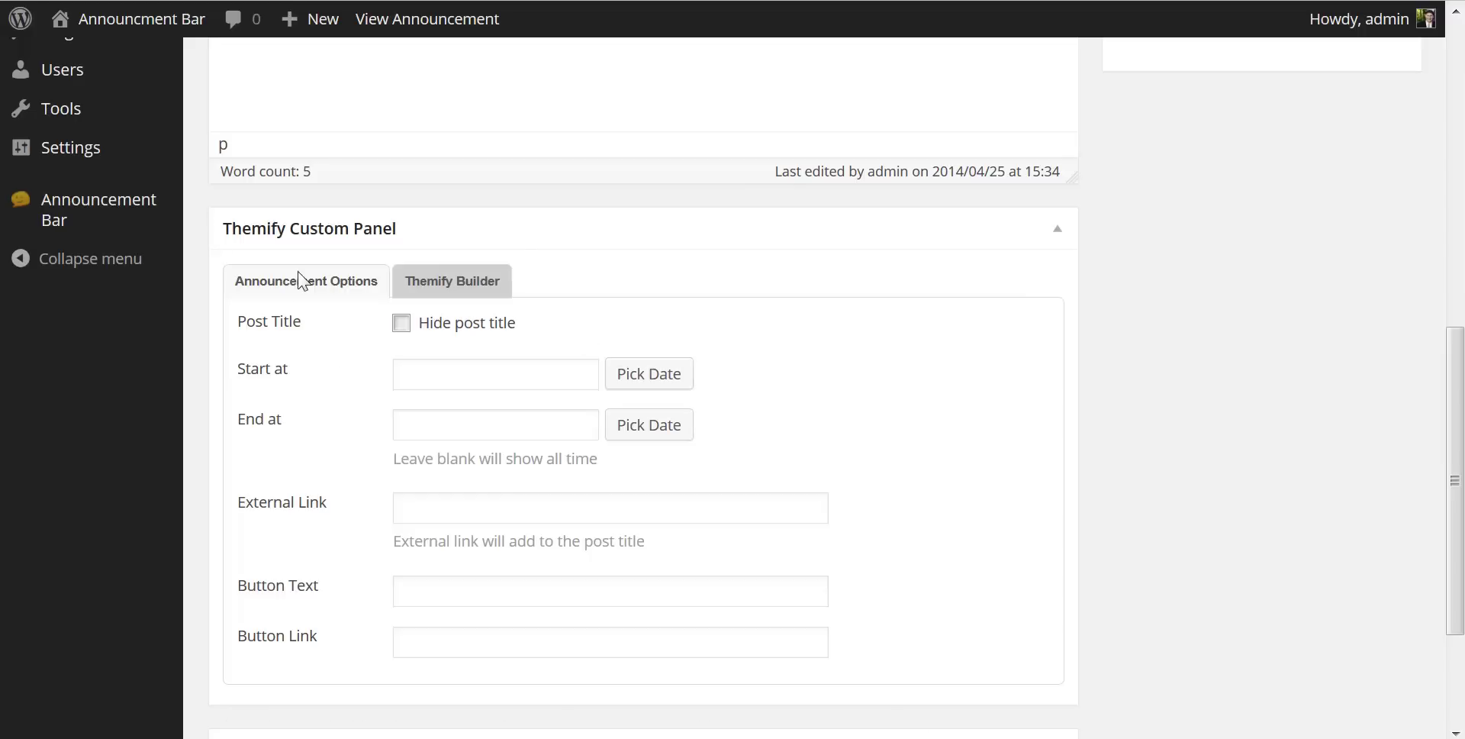
left_click(462, 288)
scroll(753, 307, "down", 3)
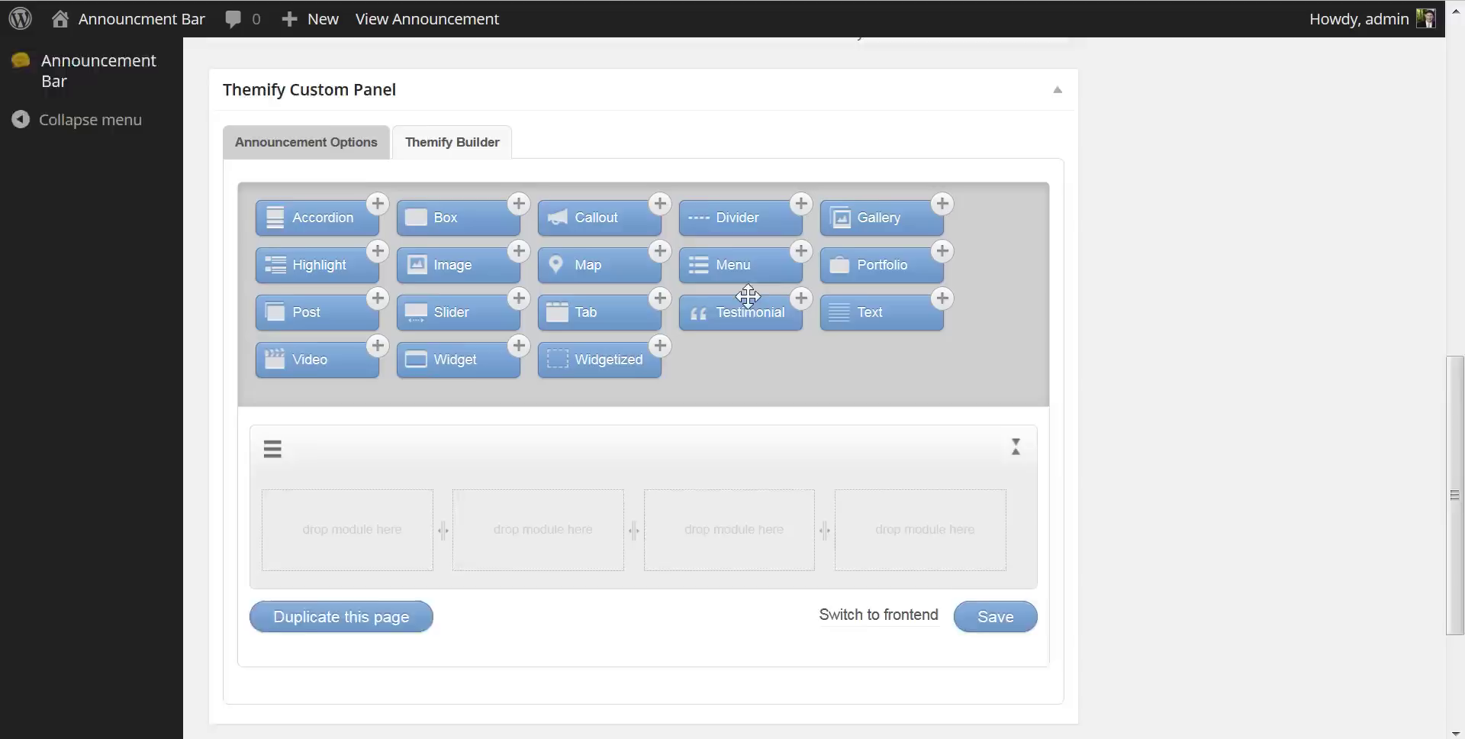
left_click_drag(442, 409, 630, 427)
left_click_drag(827, 415, 1008, 415)
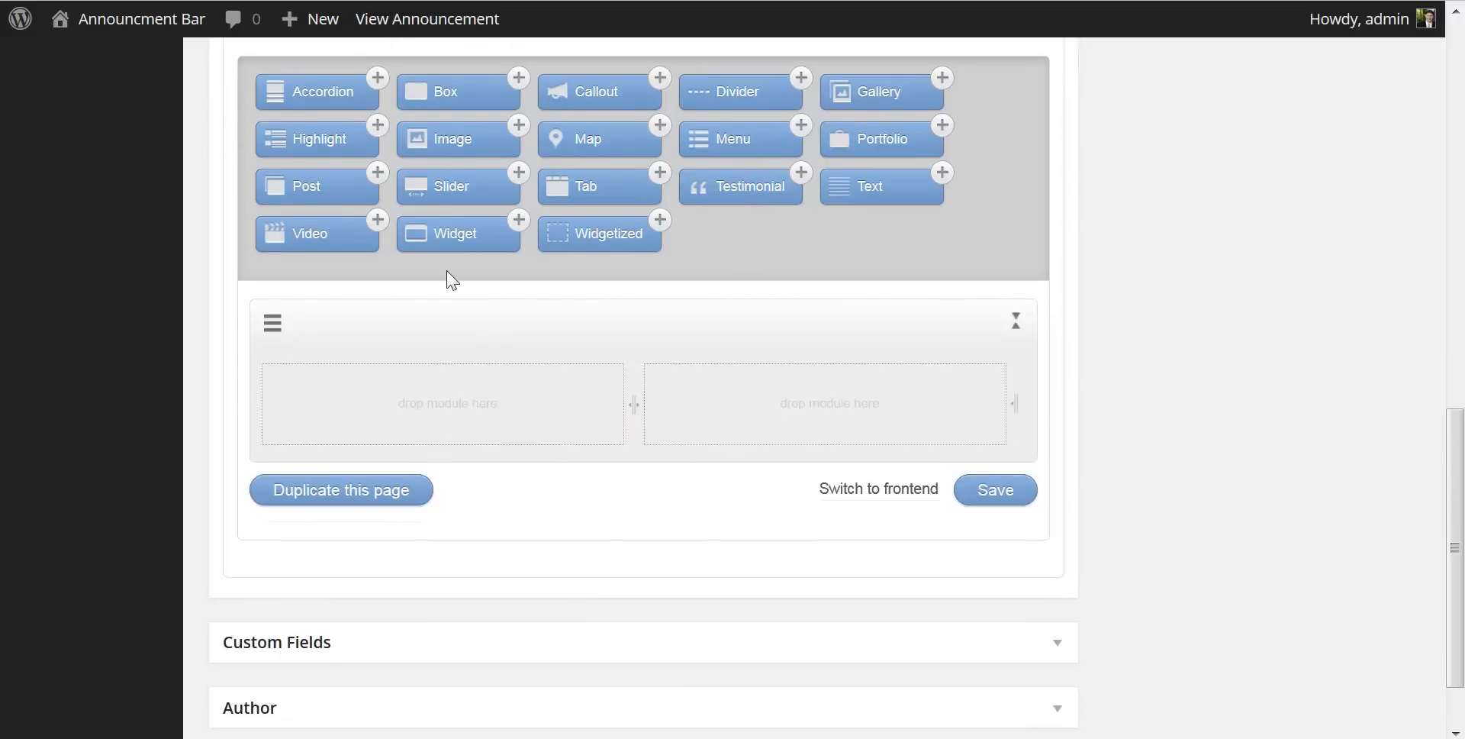
left_click_drag(599, 190, 504, 420)
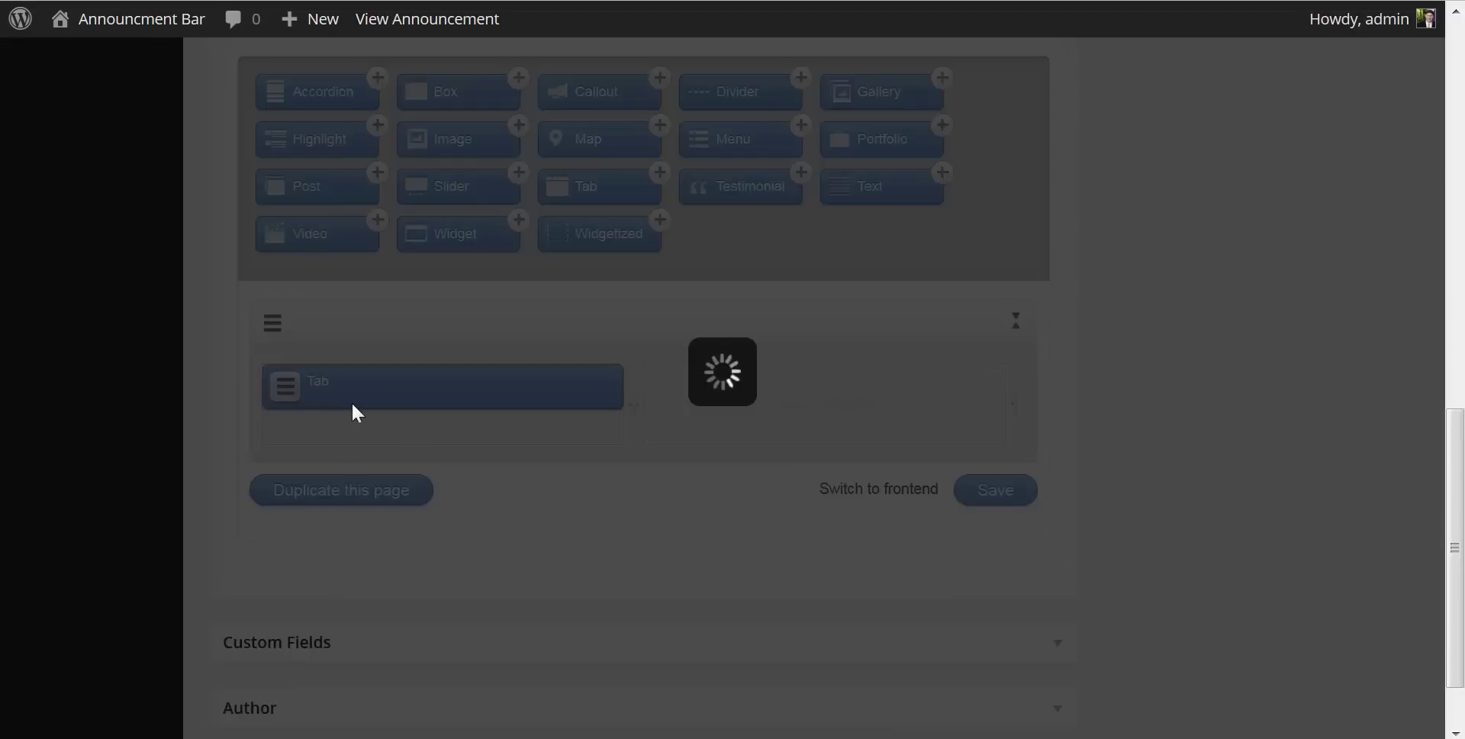
scroll(795, 425, "down", 2)
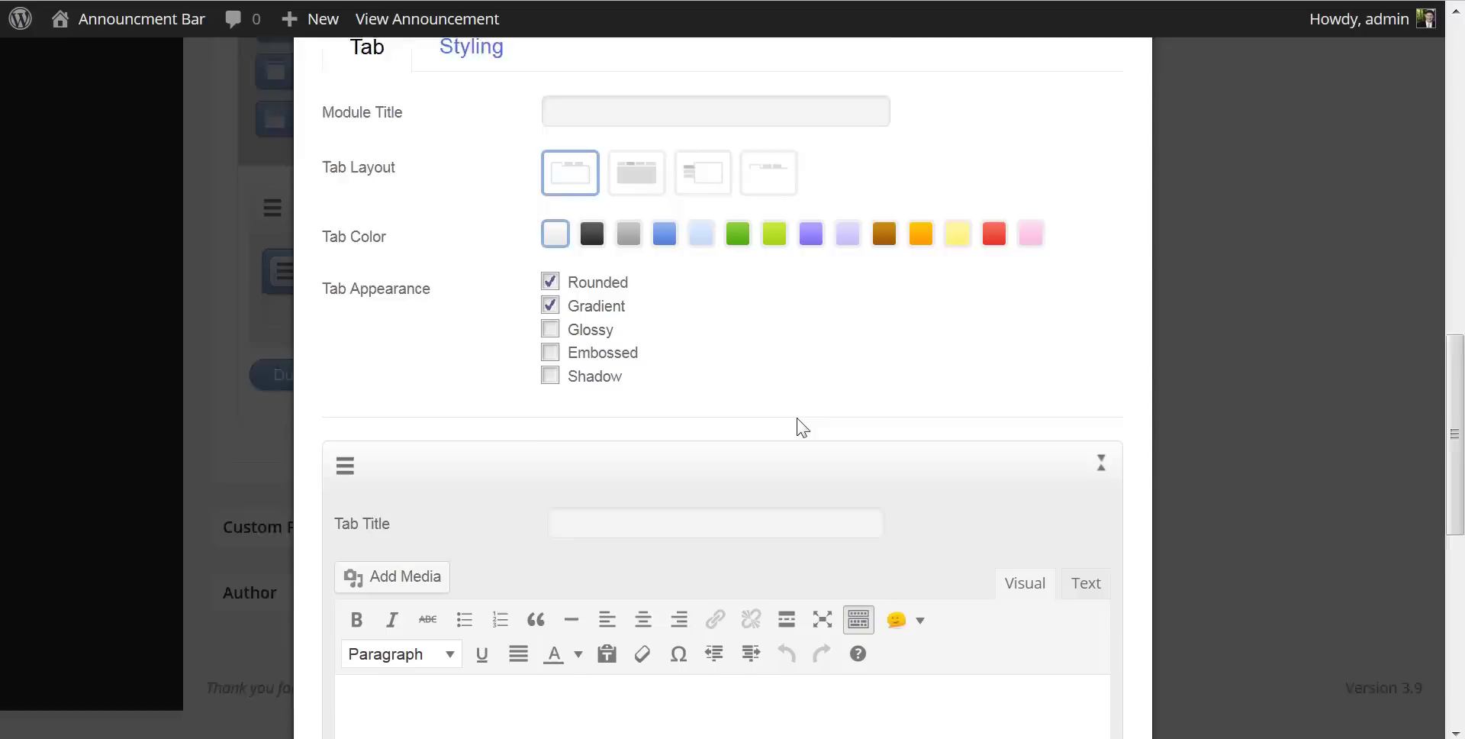
scroll(802, 428, "down", 5)
- Name the tabs 'Tab 1' and 'Tab 2' and fill in each tab's content
left_click(599, 247)
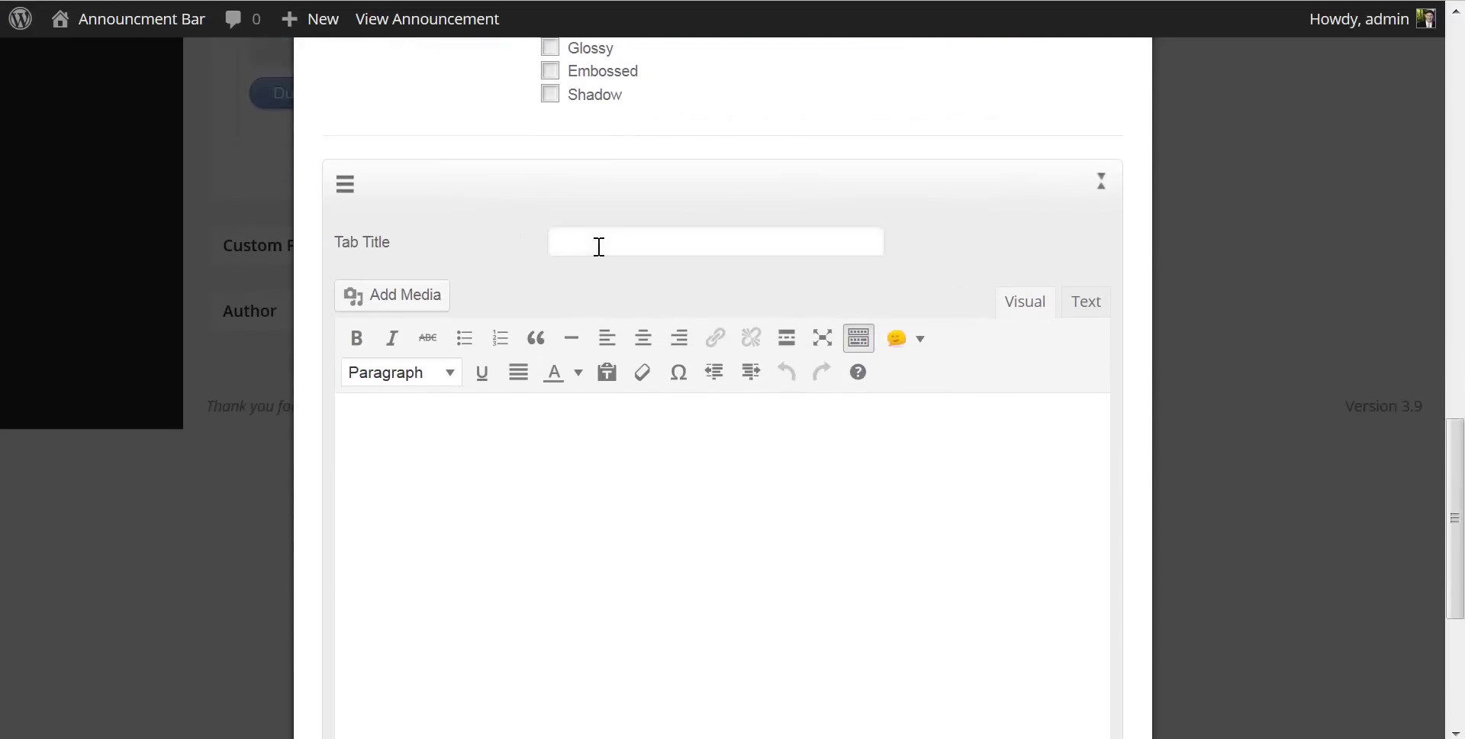
type("Tab 1")
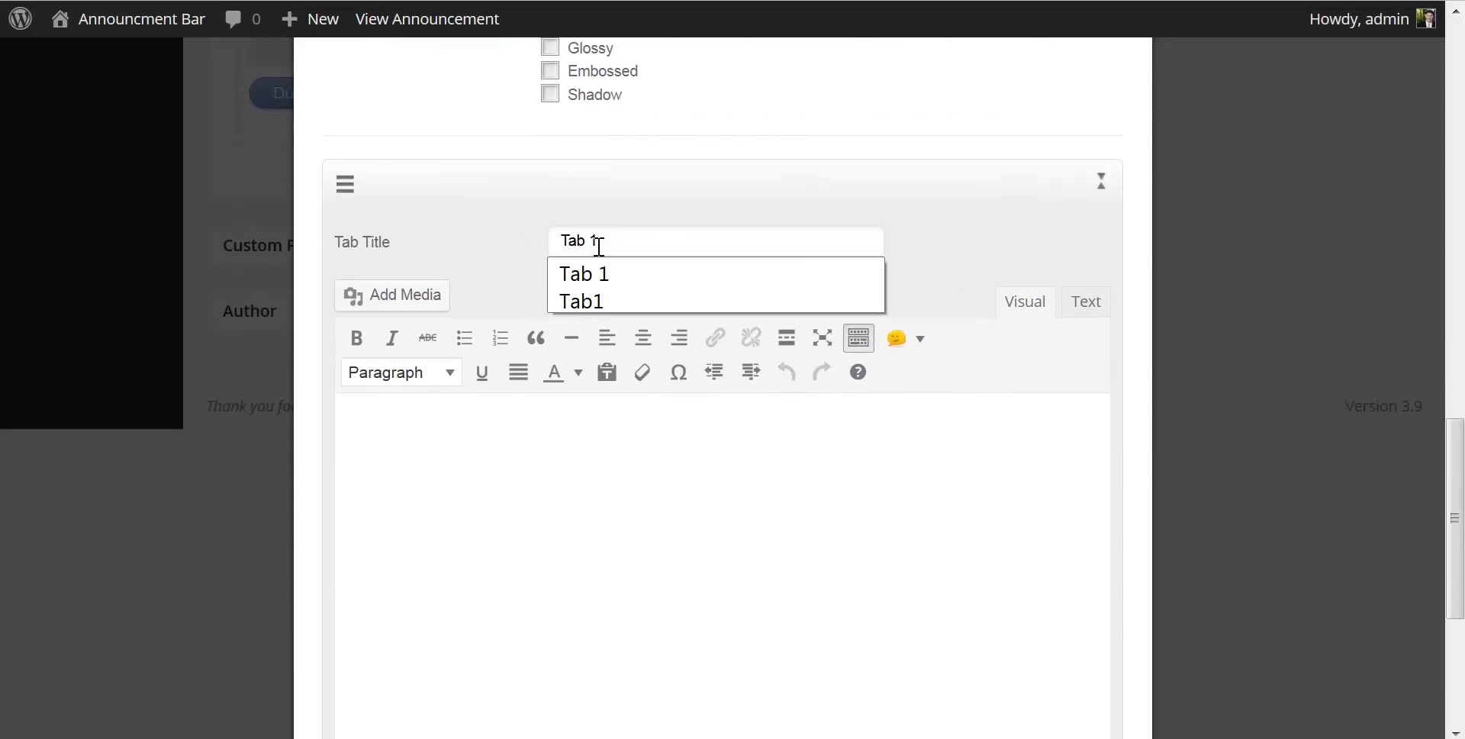
left_click(548, 525)
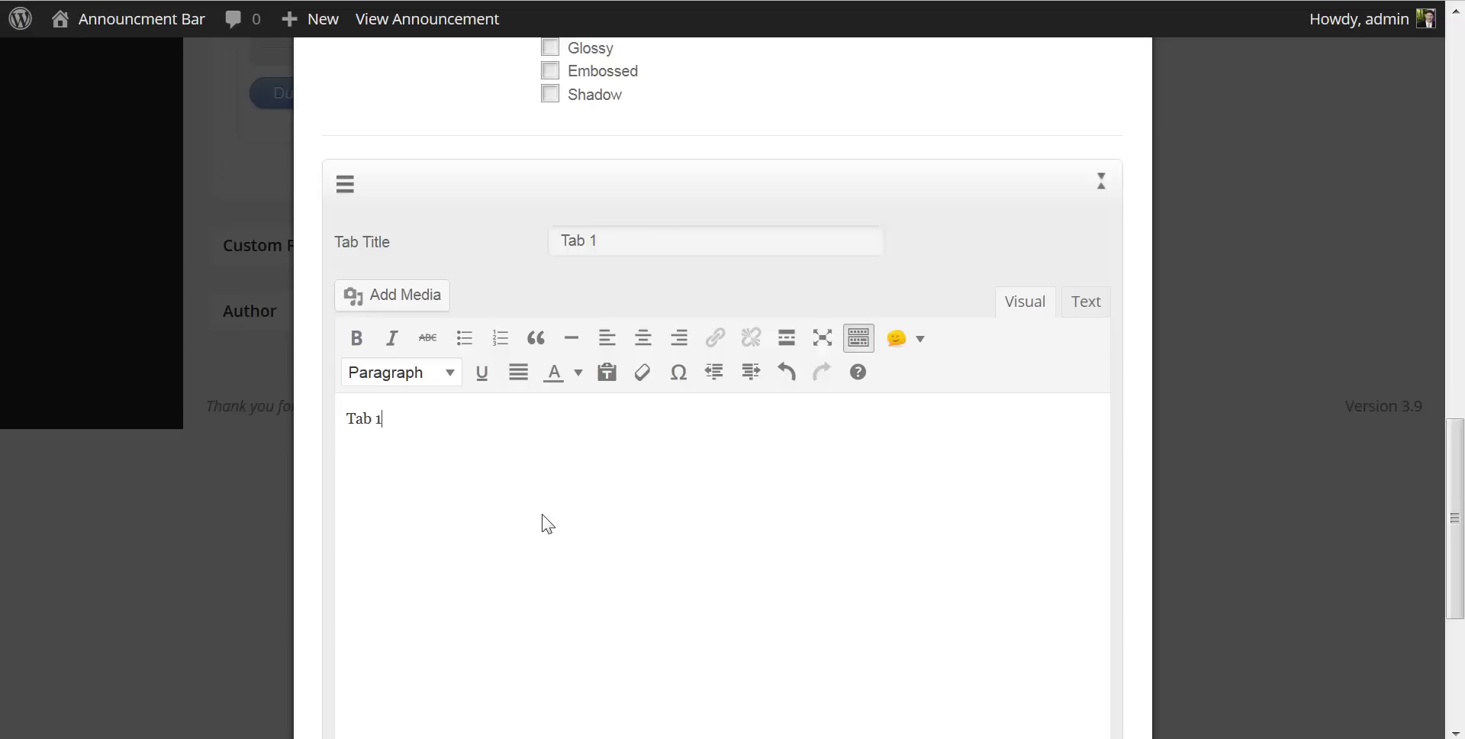
scroll(551, 510, "down", 5)
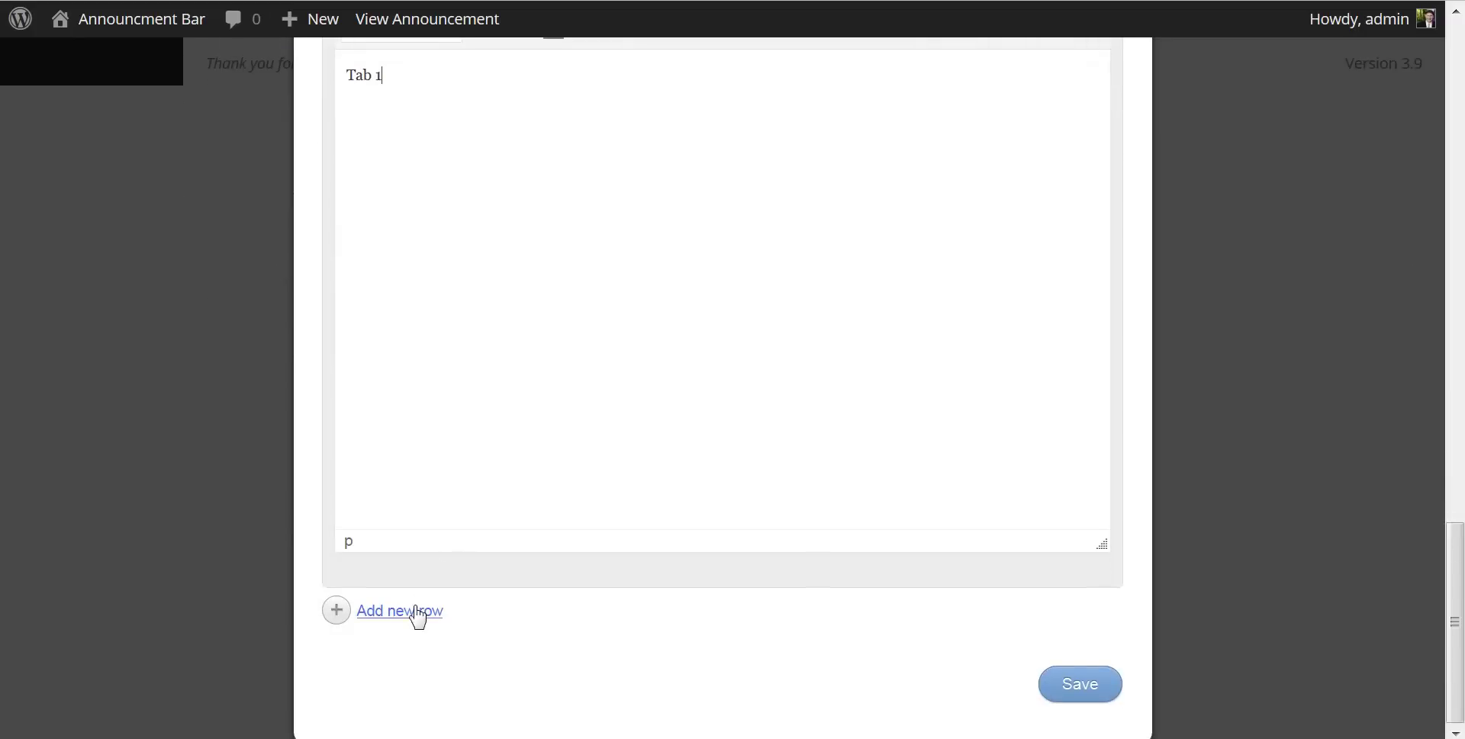
scroll(674, 581, "down", 4)
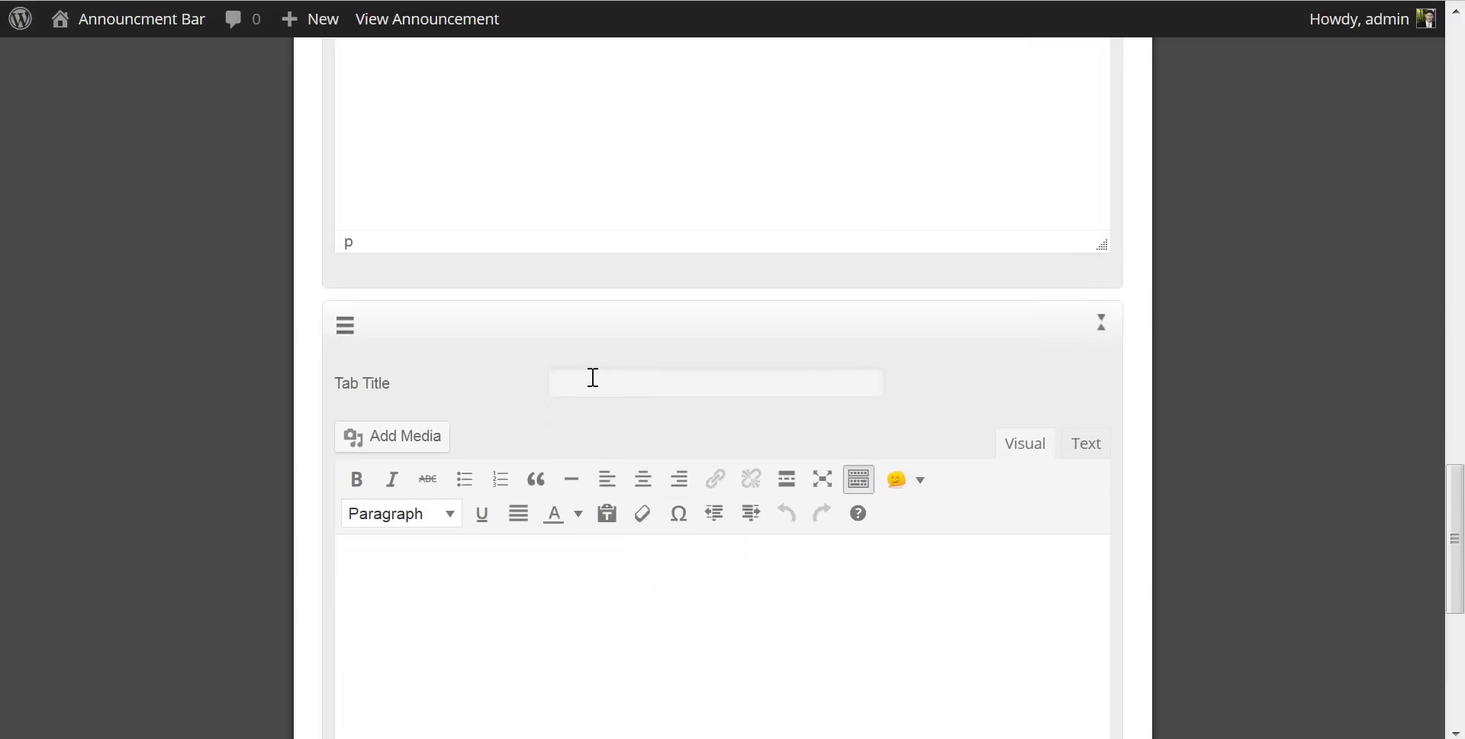
scroll(565, 427, "down", 3)
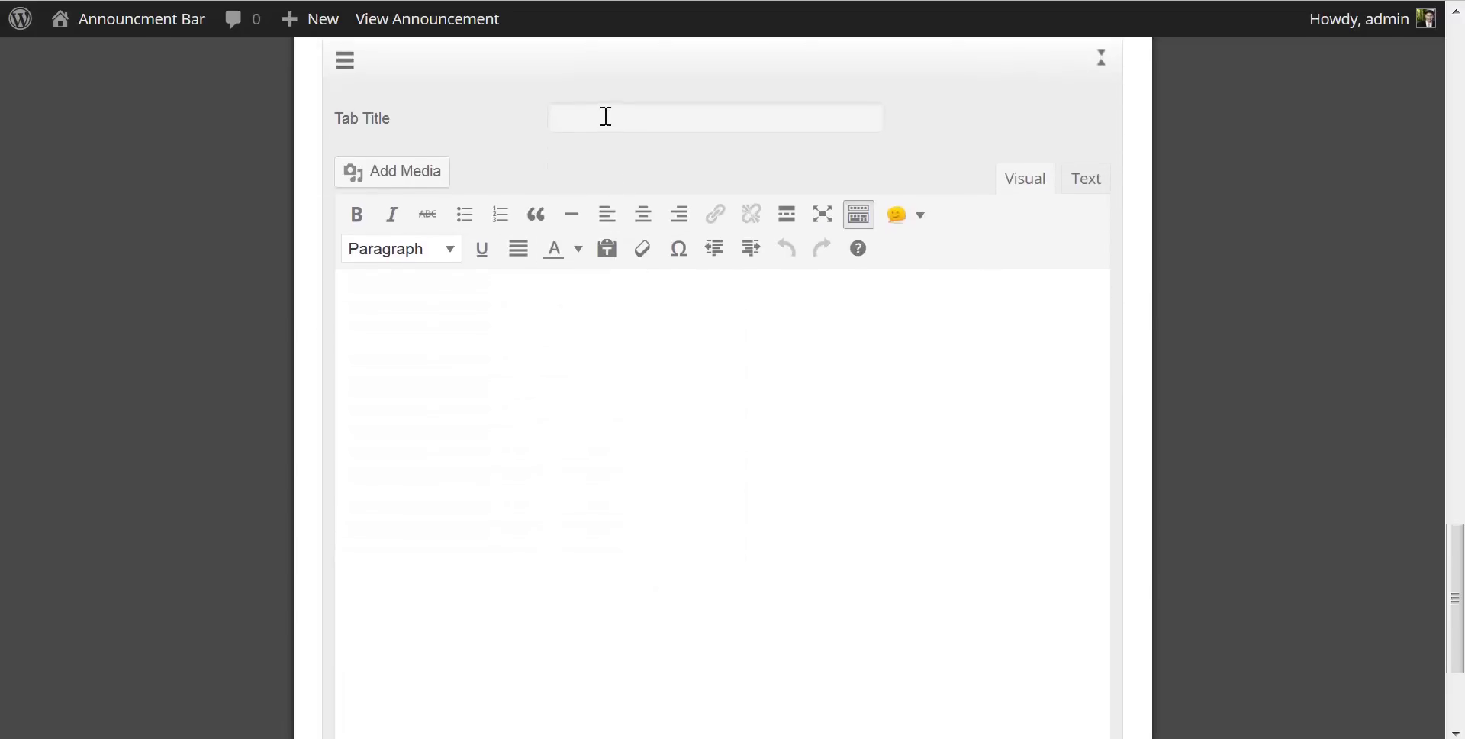
left_click(607, 116)
type("Tab 2")
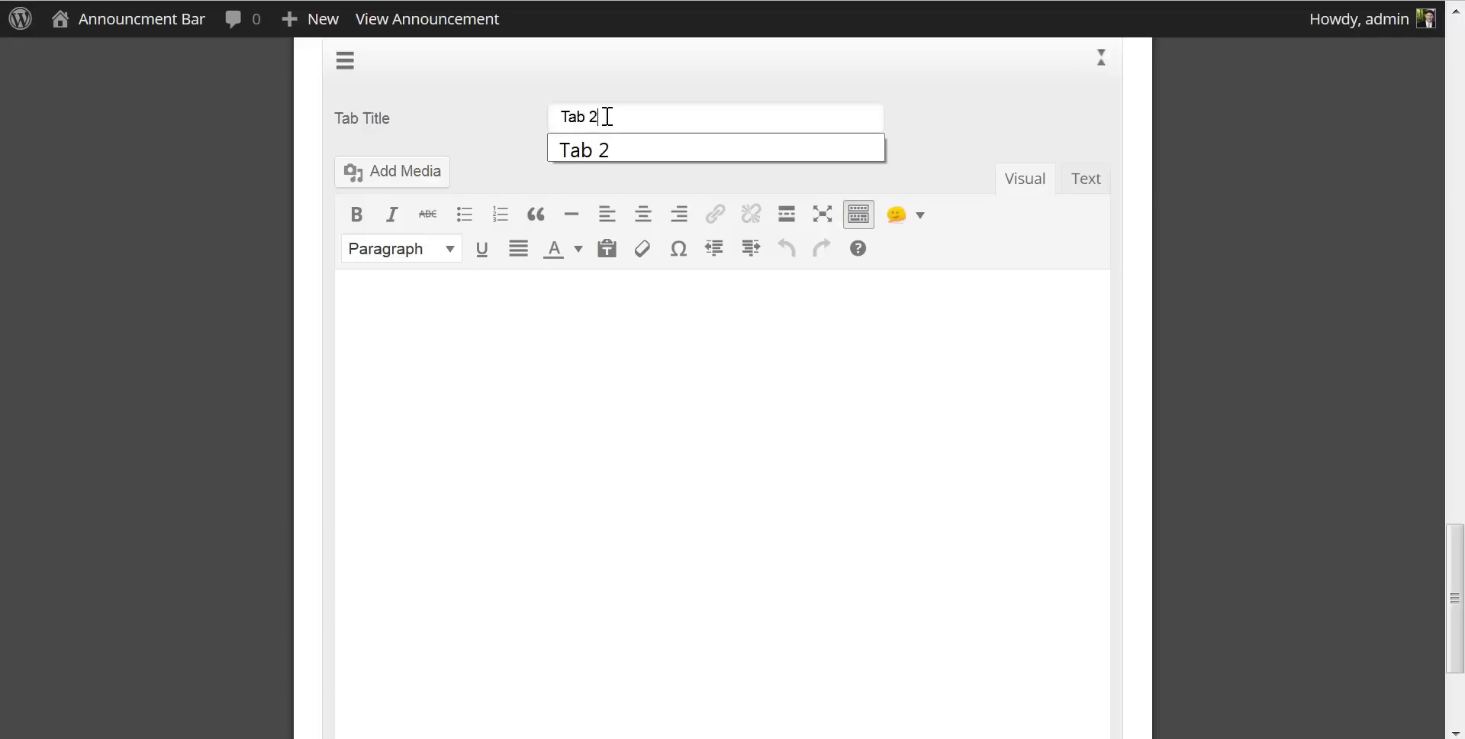
left_click(495, 318)
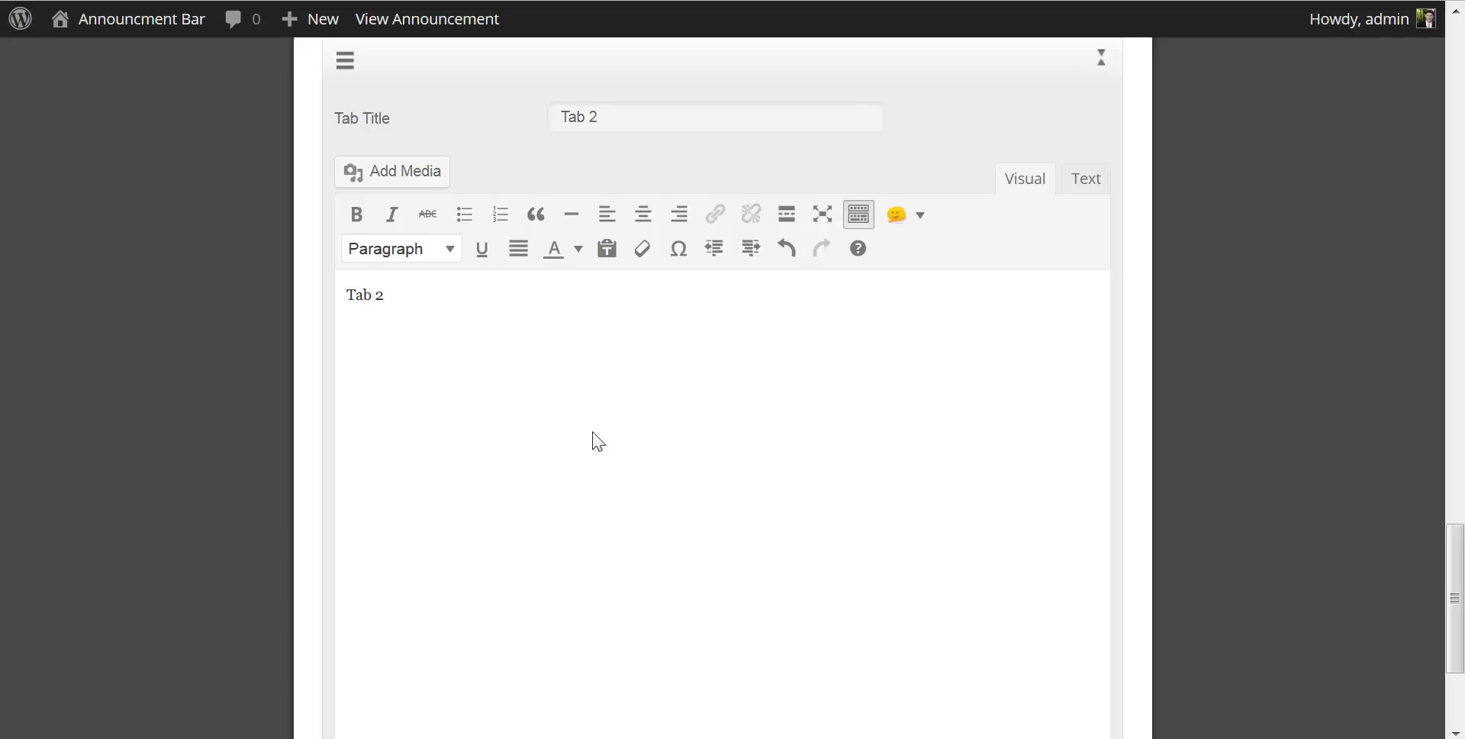
scroll(870, 461, "down", 3)
- Duplicate the Tab module into the right column, save the layout, and update the News announcement
left_click(1088, 692)
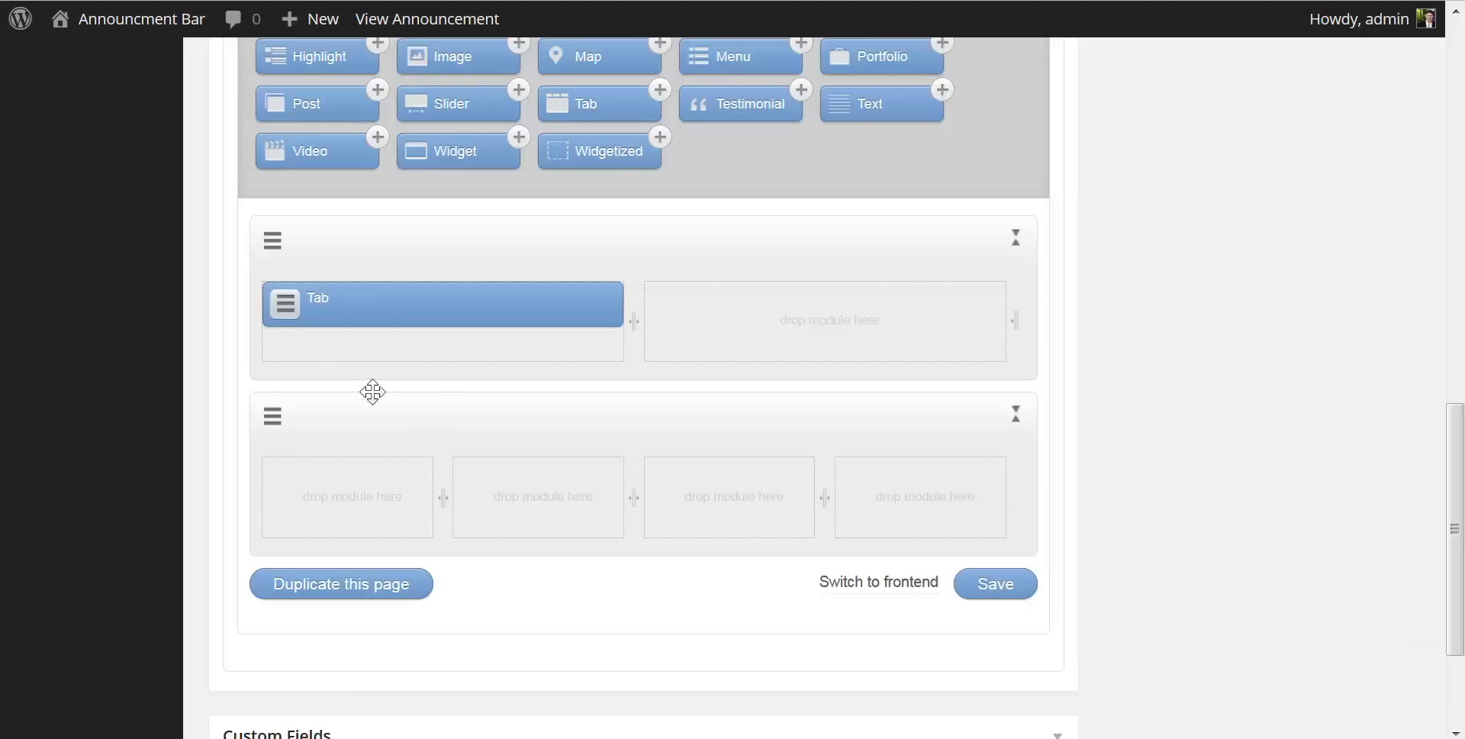
mouse_move(288, 305)
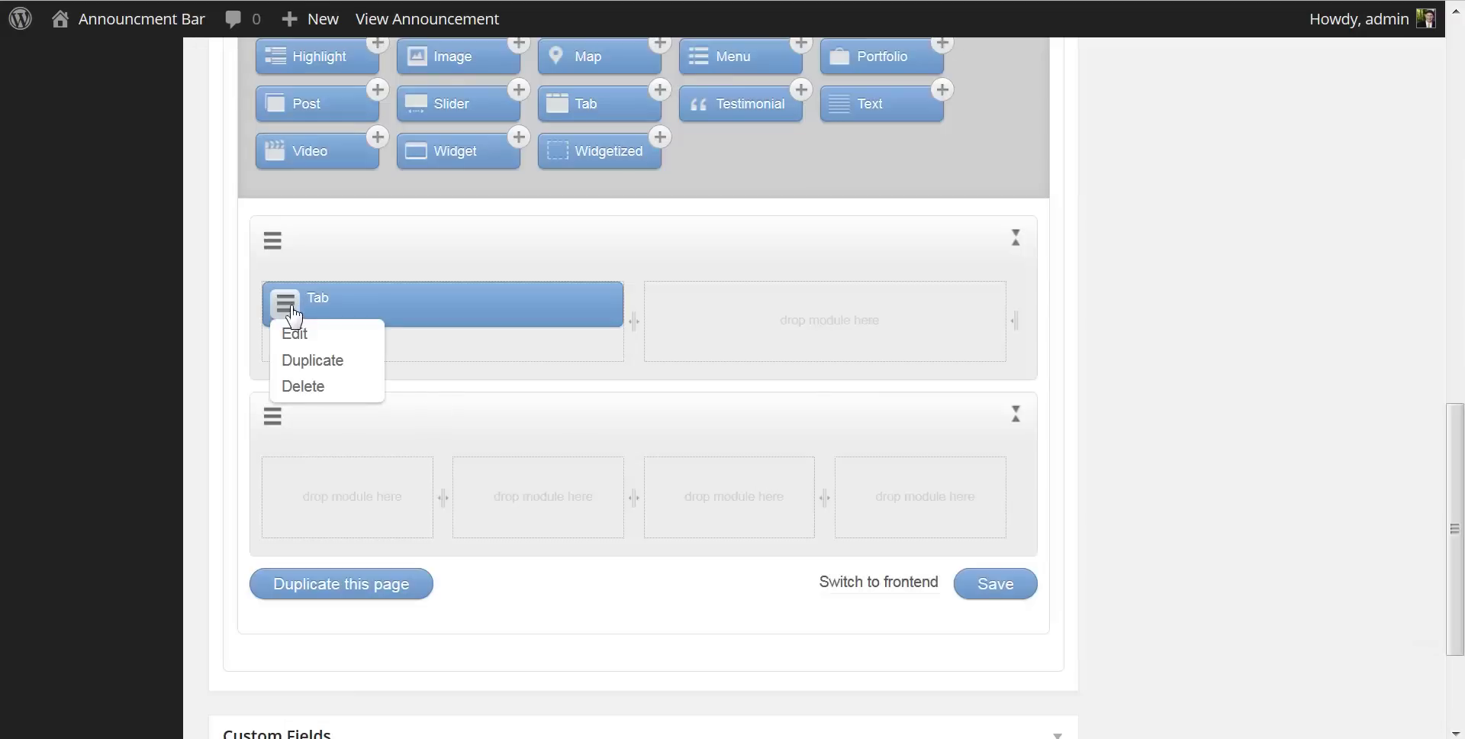
left_click(318, 368)
mouse_move(294, 355)
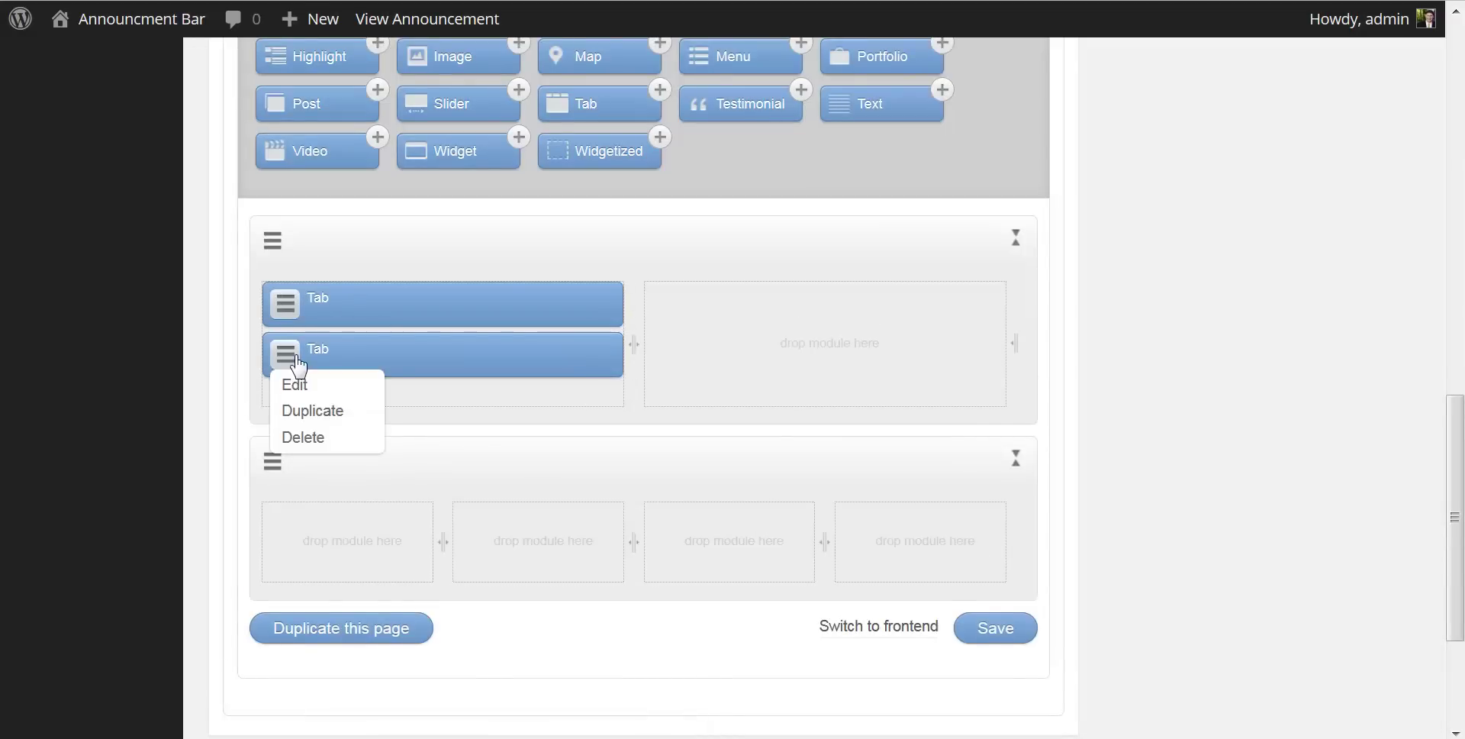
left_click_drag(298, 353, 840, 304)
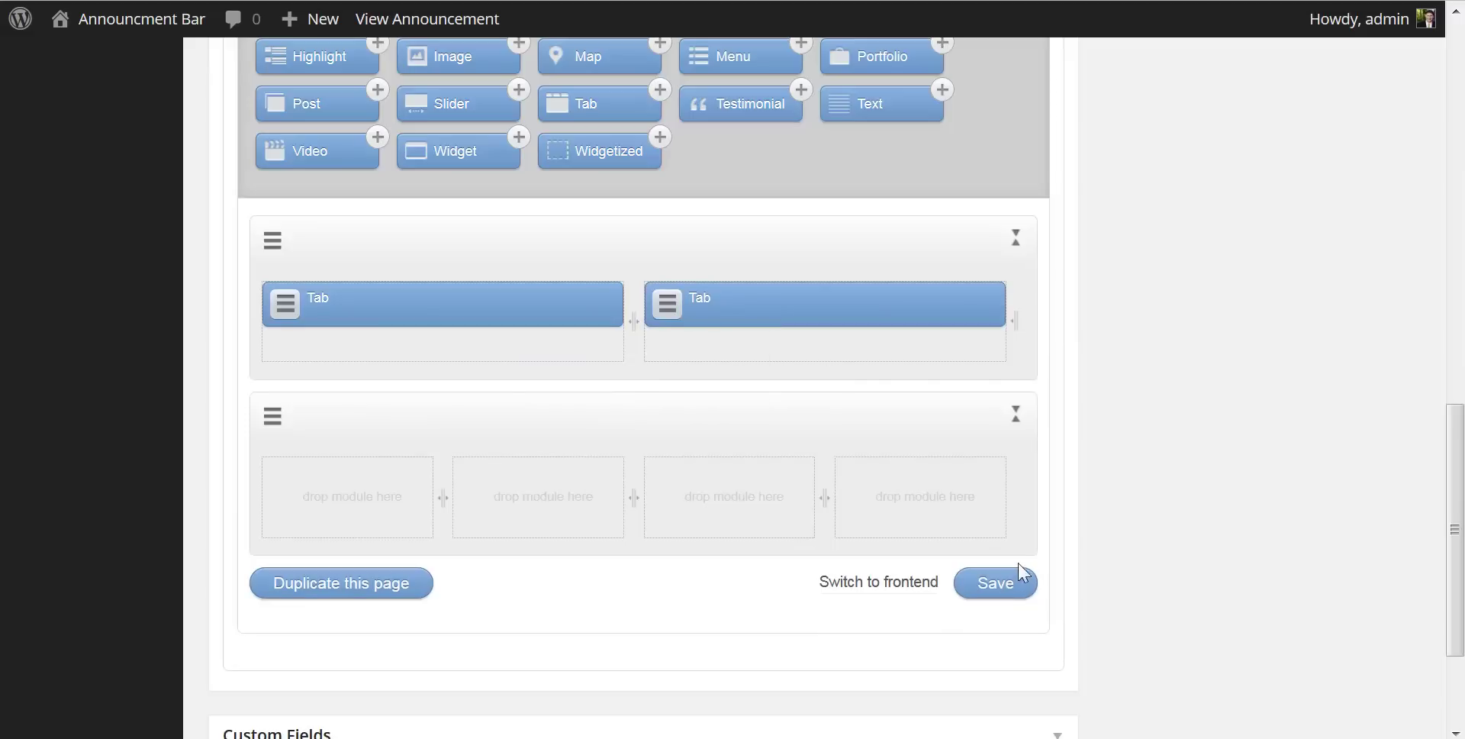
left_click(1005, 587)
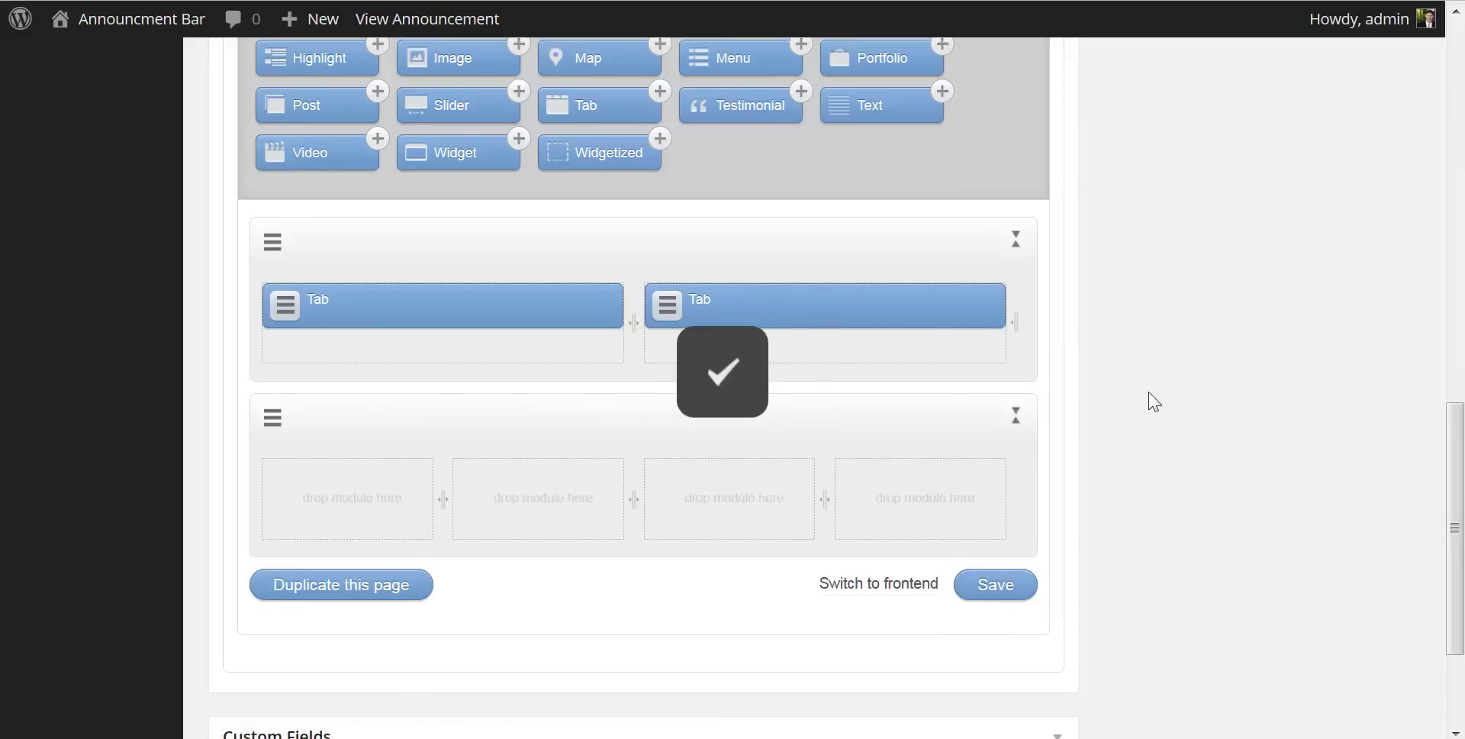
scroll(1148, 399, "up", 15)
left_click(1360, 450)
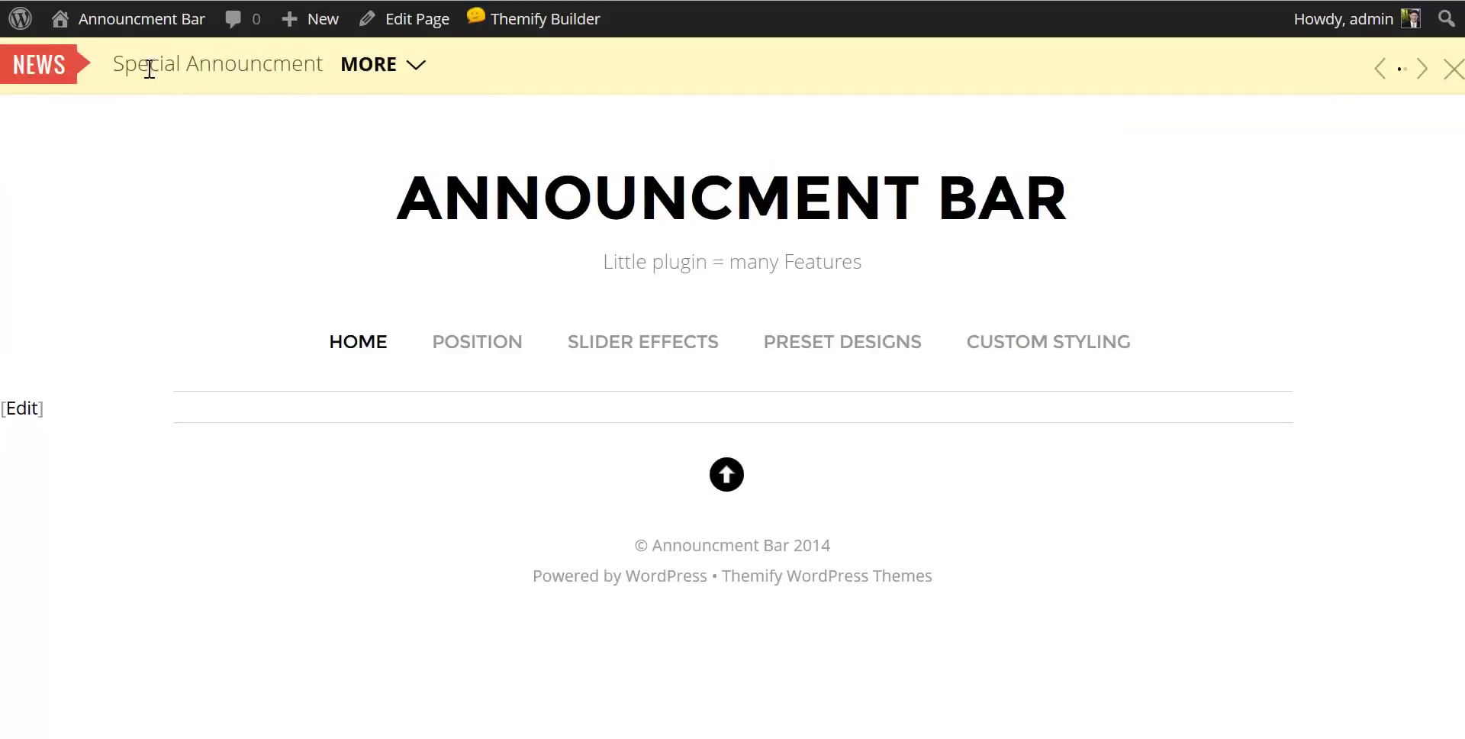
- Expand the announcement bar, flip both tab boxes between Tab 1 and Tab 2, then return to Edit Announcement
left_click(382, 66)
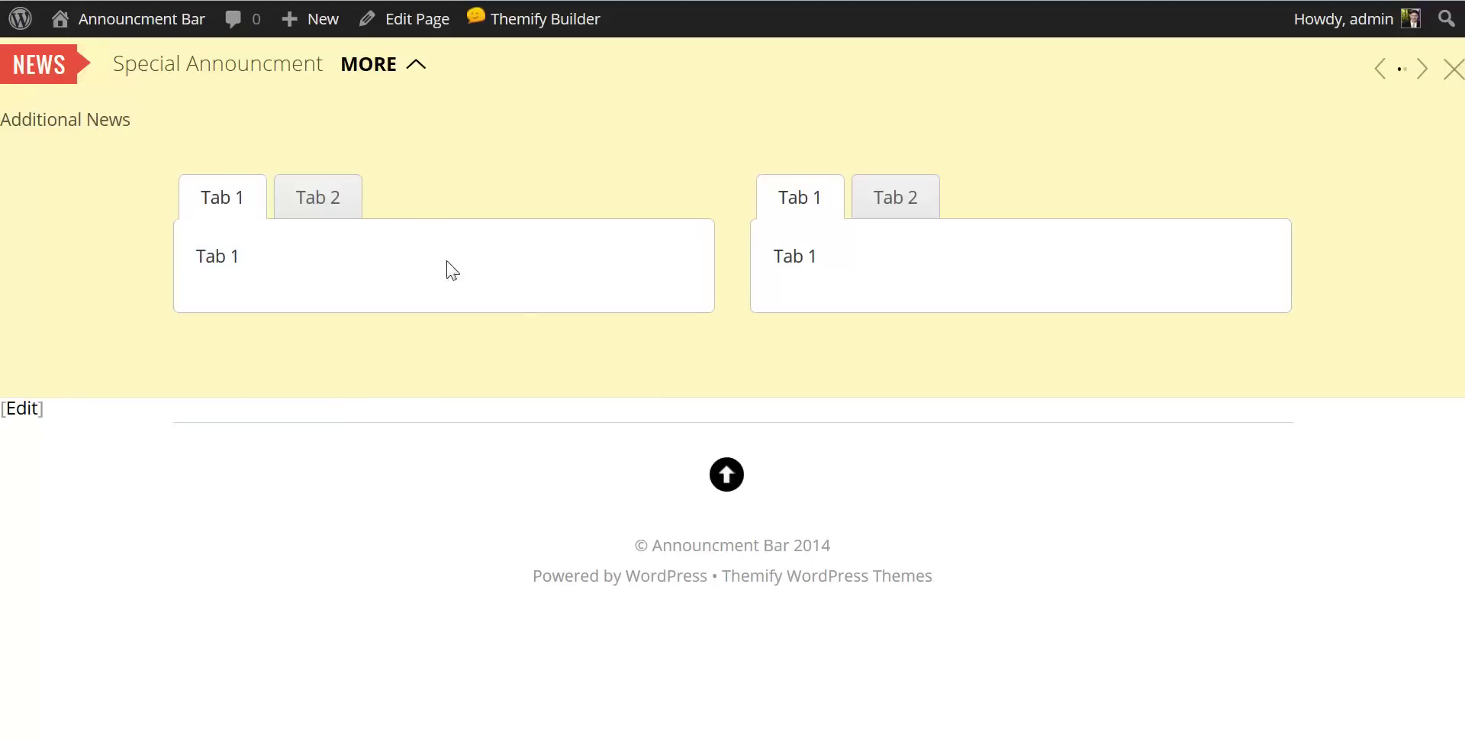
left_click(890, 208)
left_click(806, 213)
left_click(890, 199)
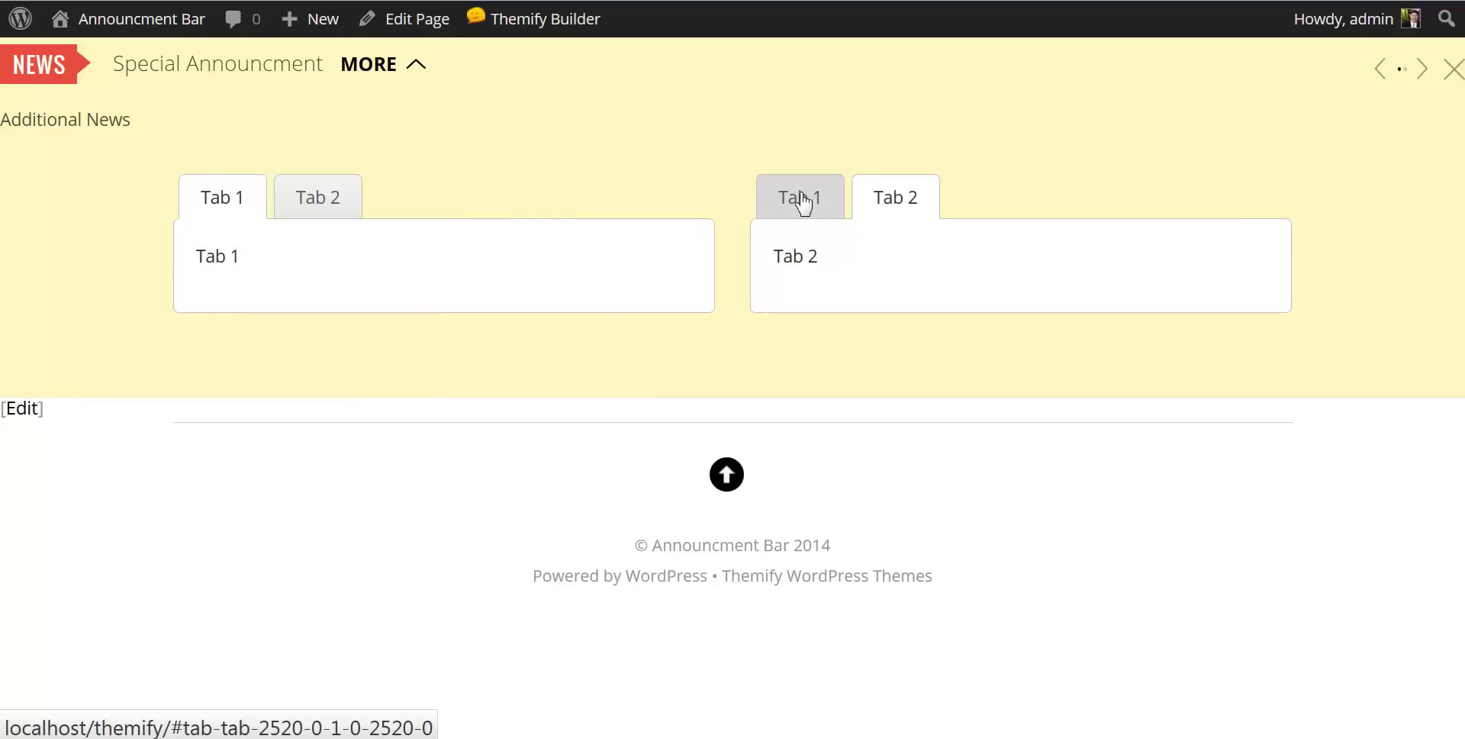
left_click(801, 203)
left_click(327, 215)
left_click(196, 217)
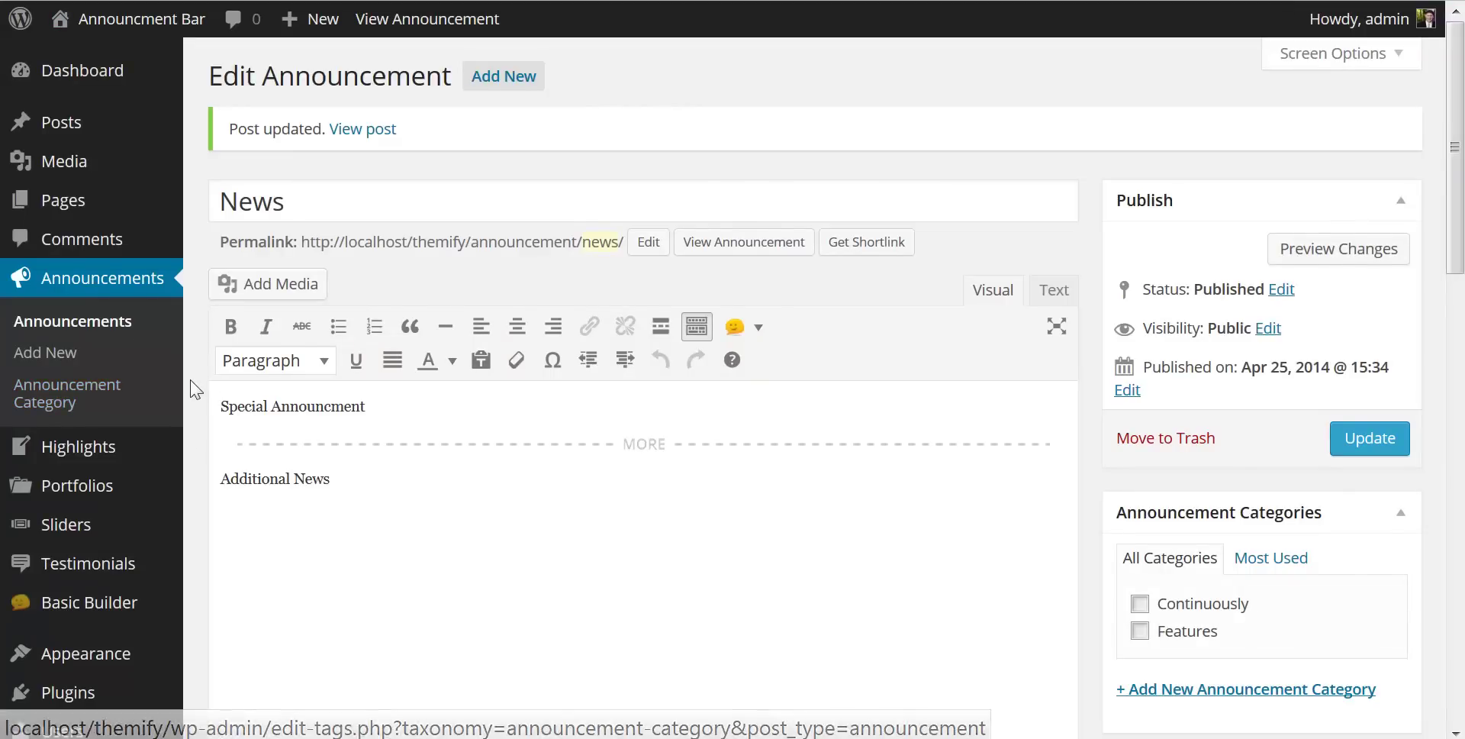
scroll(189, 380, "down", 6)
scroll(186, 380, "down", 1)
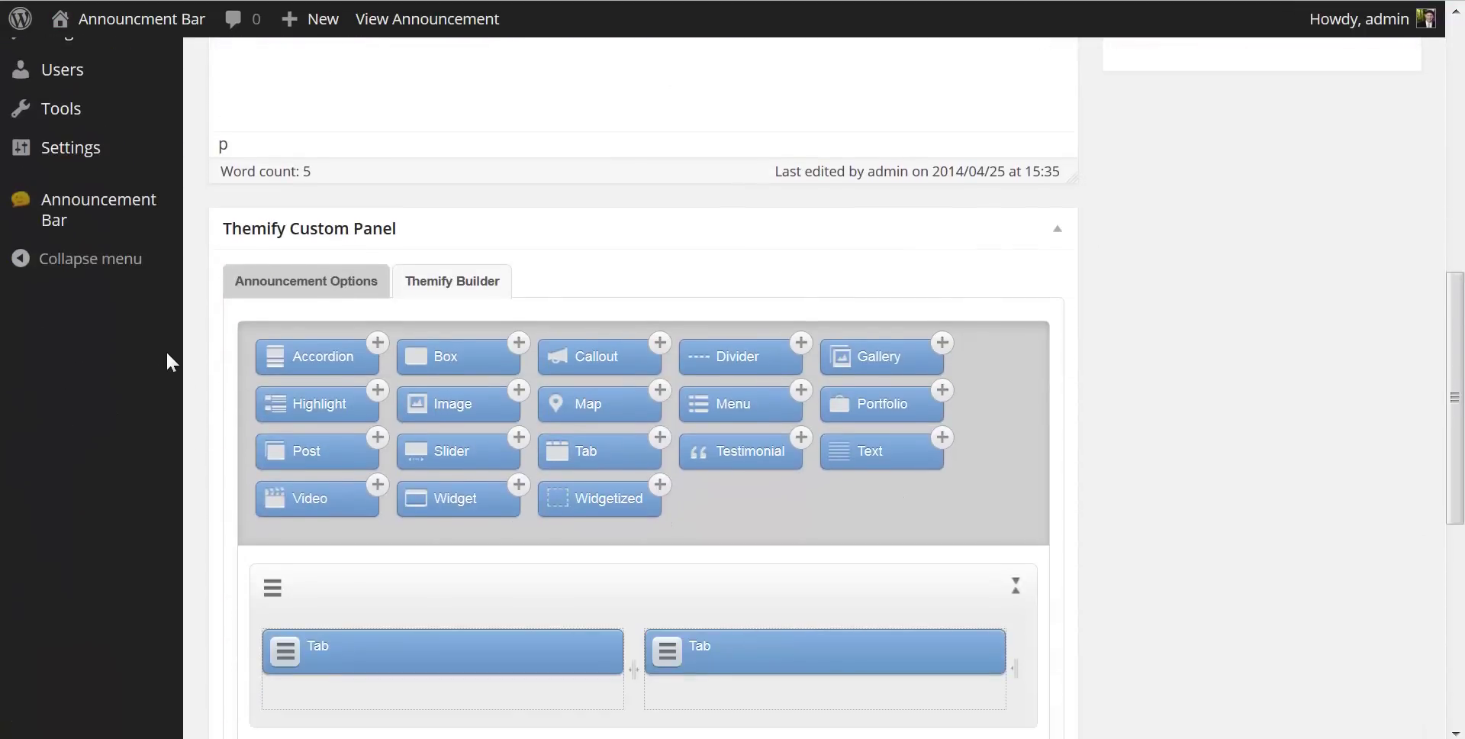
- In Announcement Bar settings, toggle hiding the post title, keeping order by Date and 10 posts
left_click(90, 214)
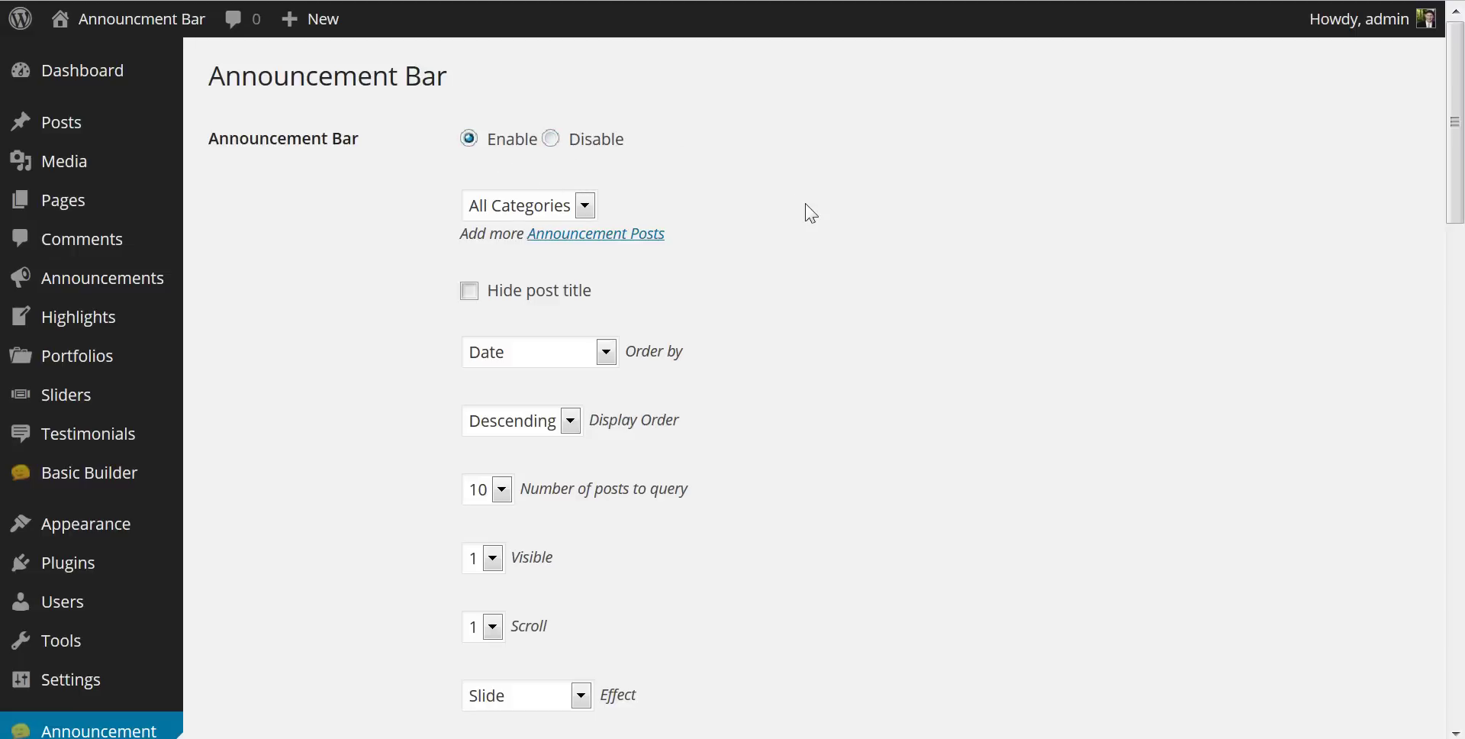
left_click(585, 208)
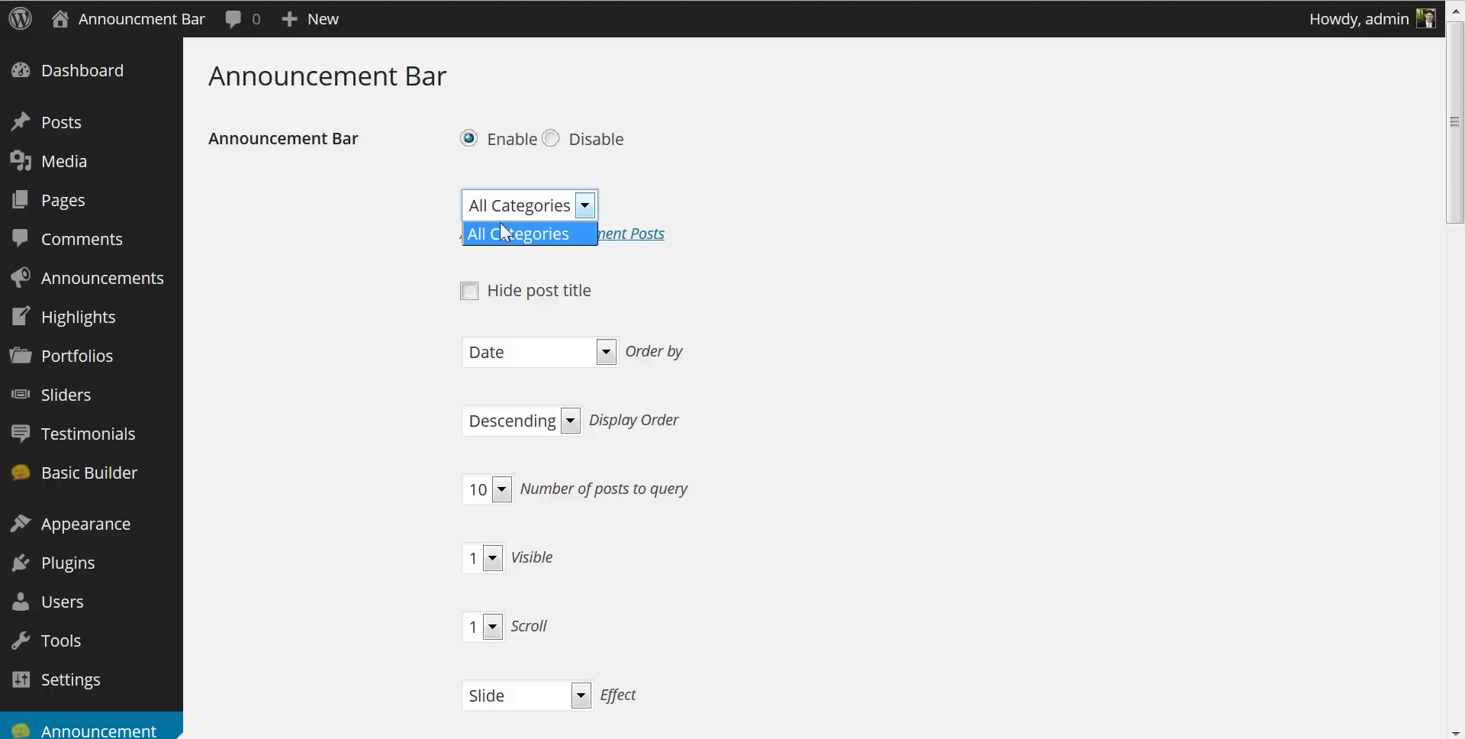
left_click(859, 236)
scroll(813, 235, "down", 3)
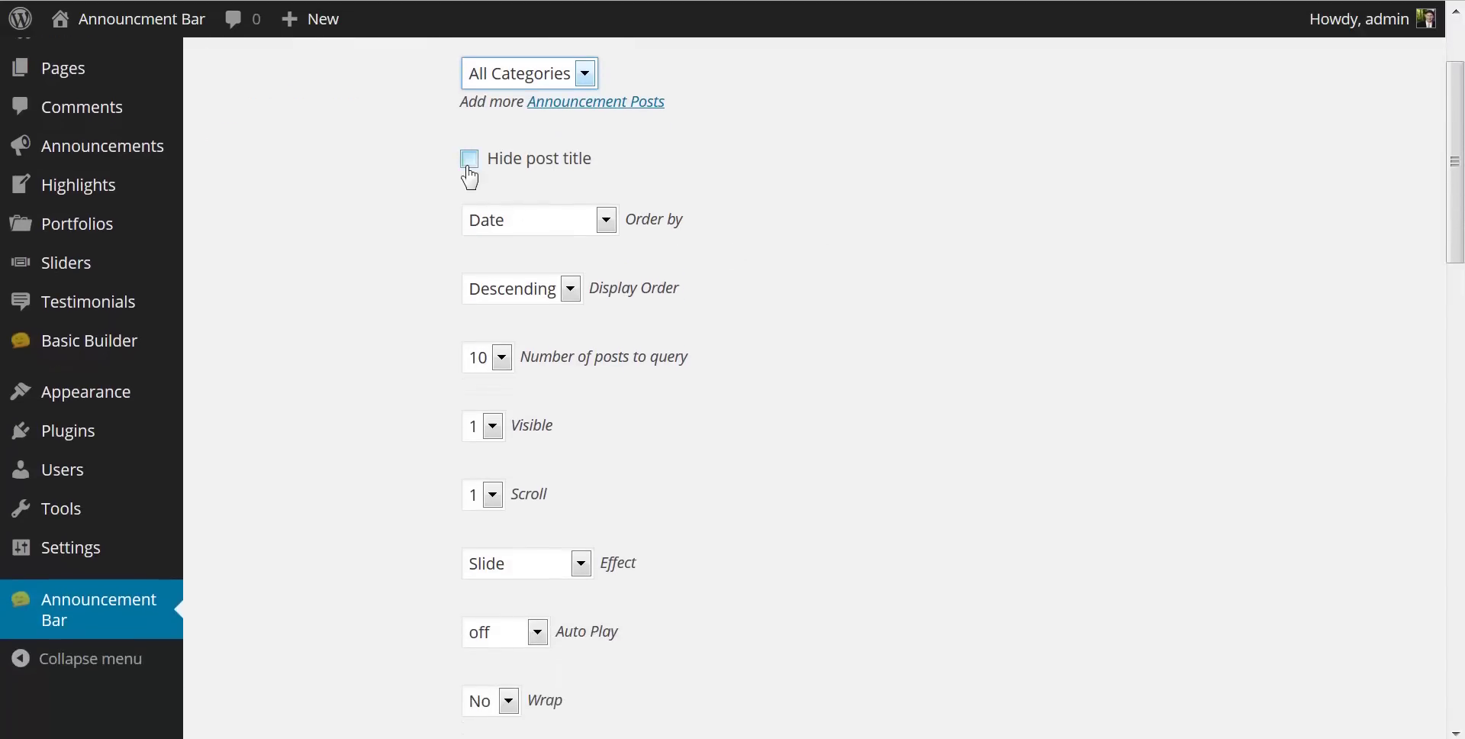
left_click(469, 160)
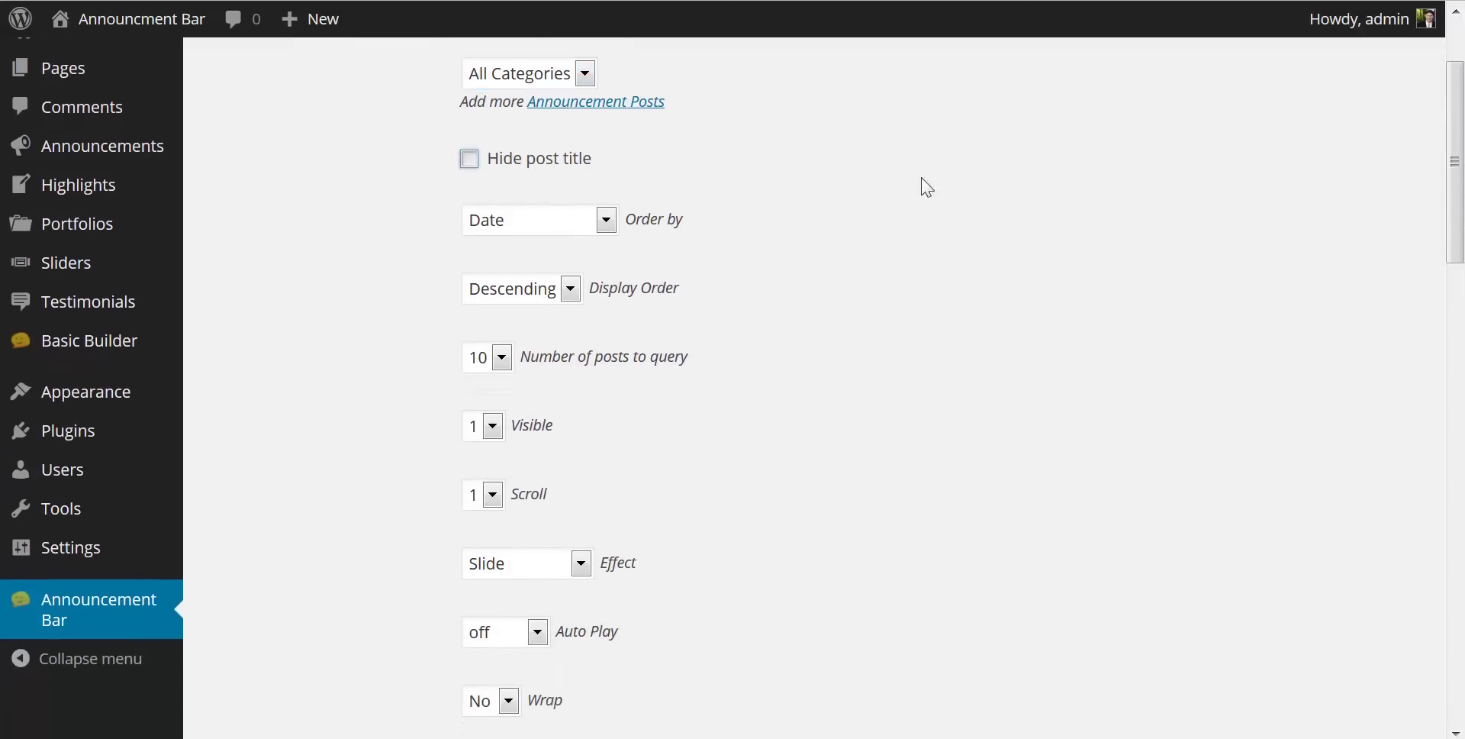
left_click(602, 226)
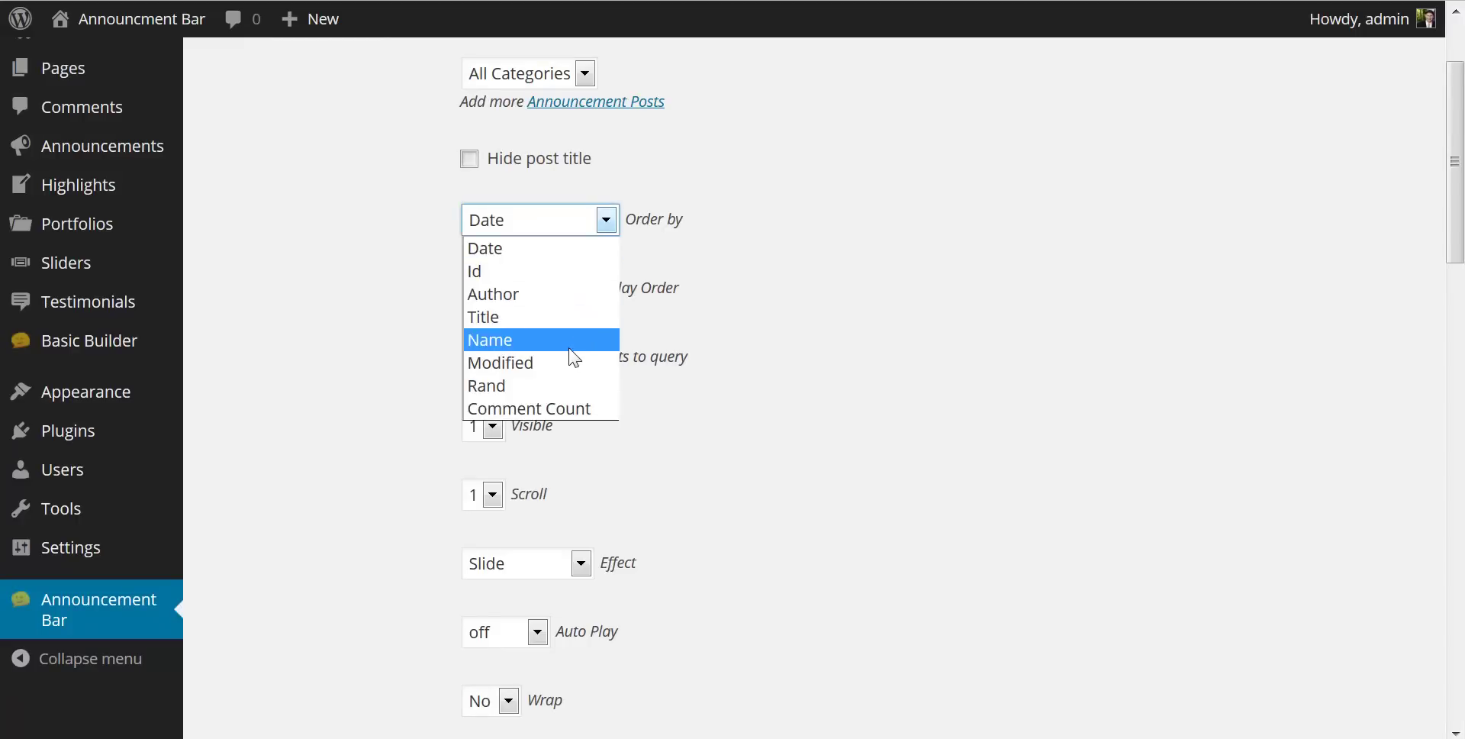
left_click(962, 316)
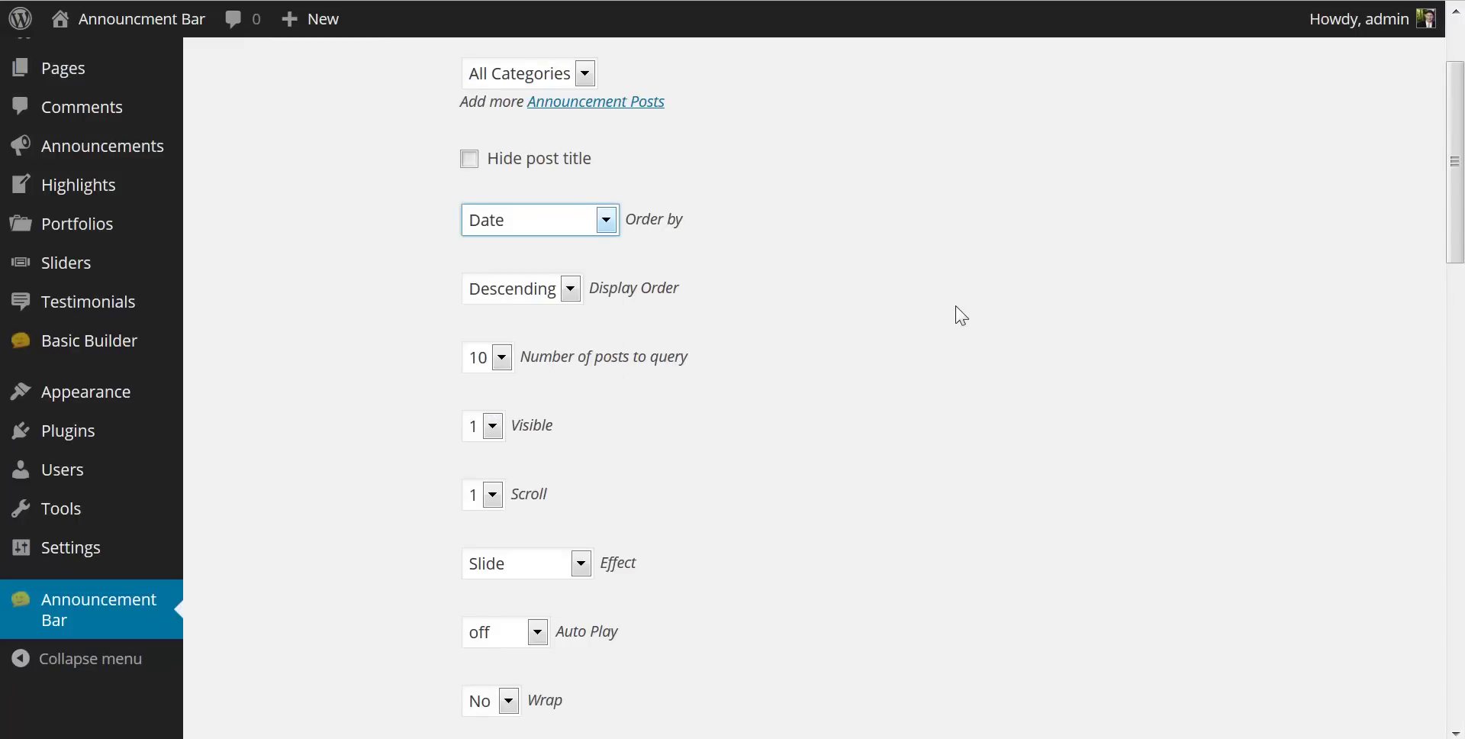
left_click(501, 360)
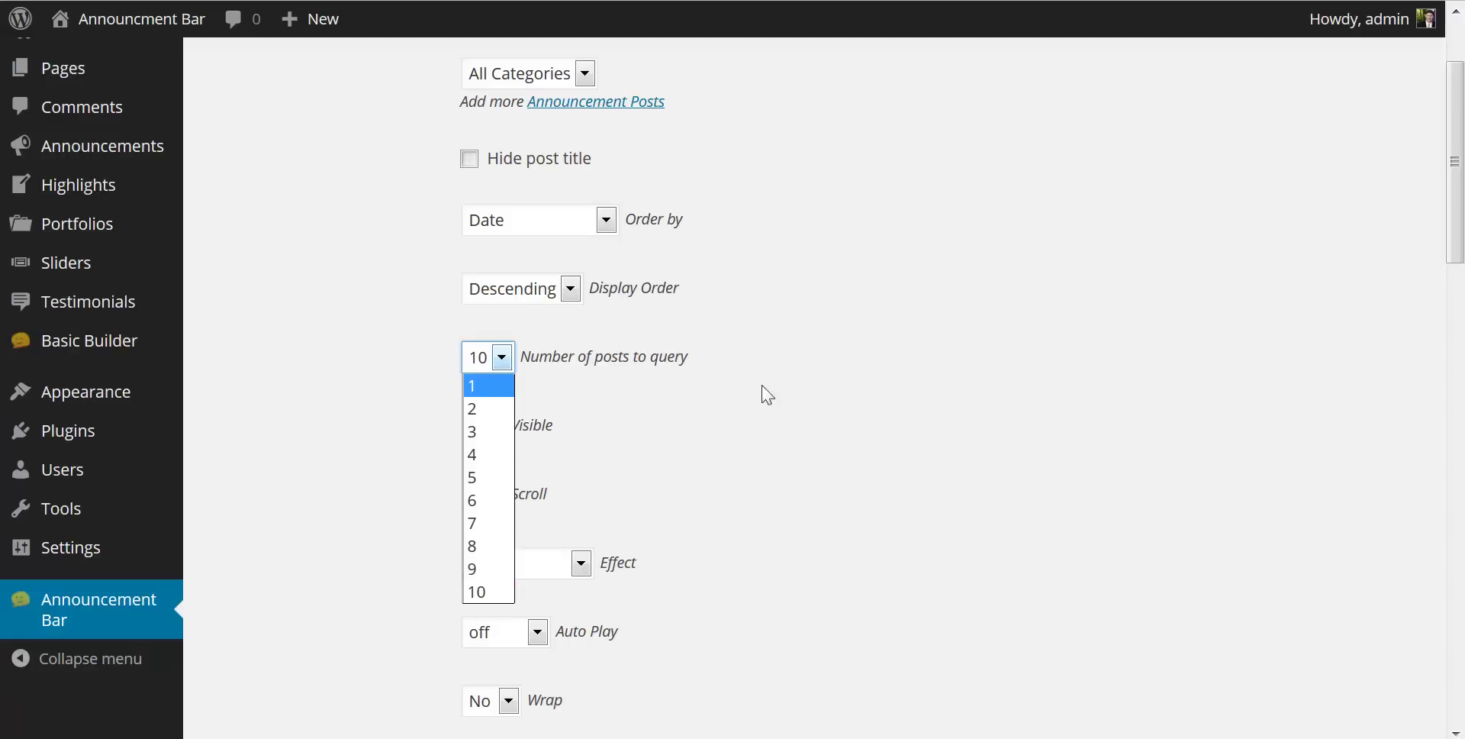
left_click(890, 379)
scroll(908, 302, "down", 3)
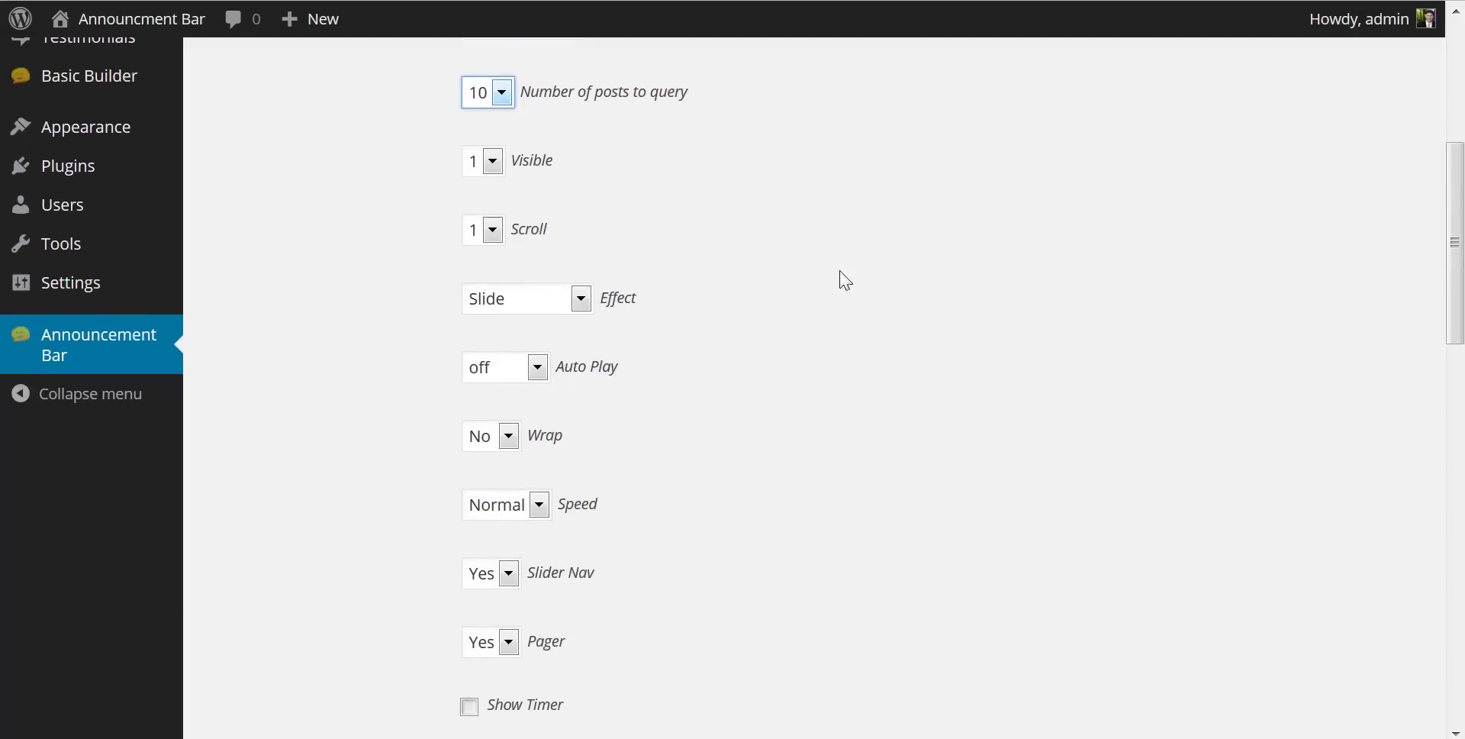
- Keep Visible and Scroll at 1 and set the slider effect to Fade
left_click(494, 161)
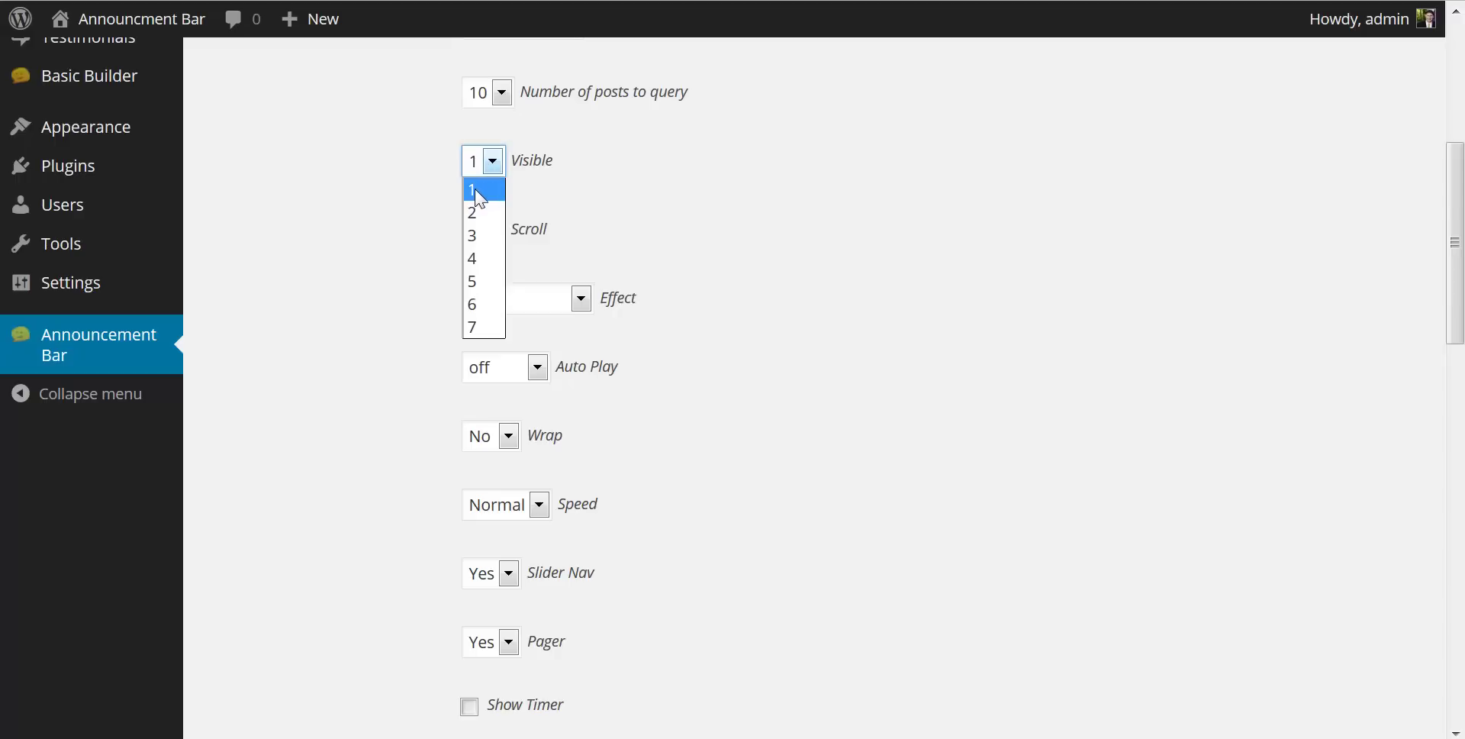
left_click(736, 219)
left_click(493, 230)
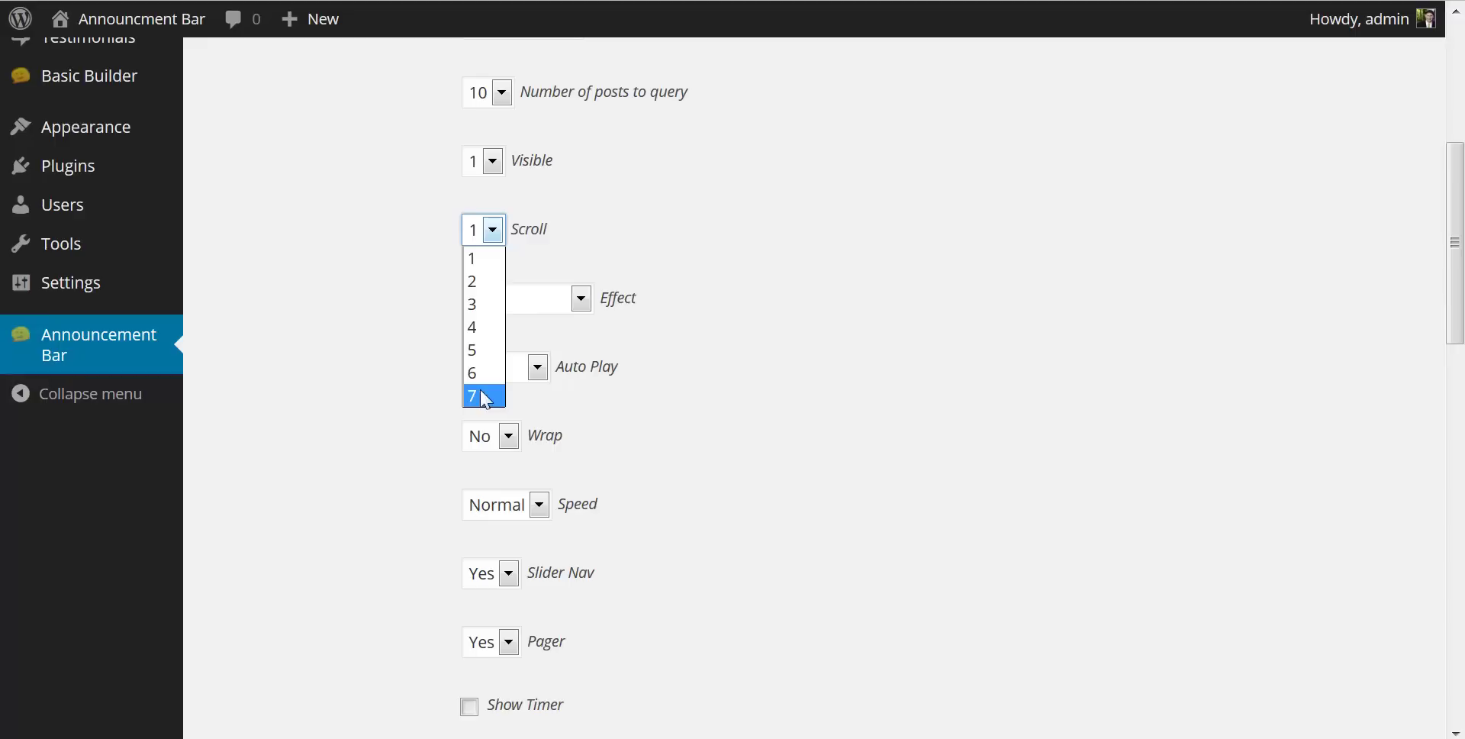
left_click(830, 249)
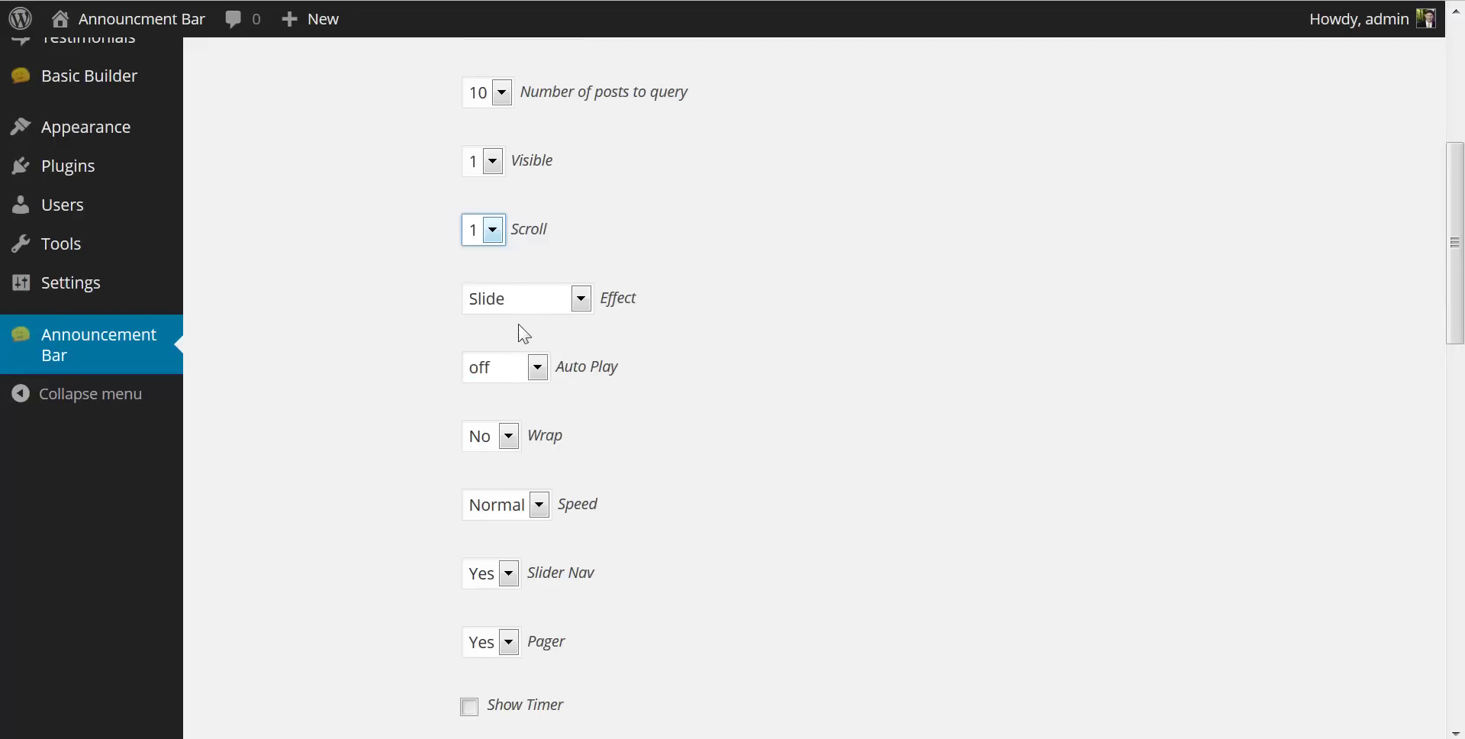
left_click(582, 300)
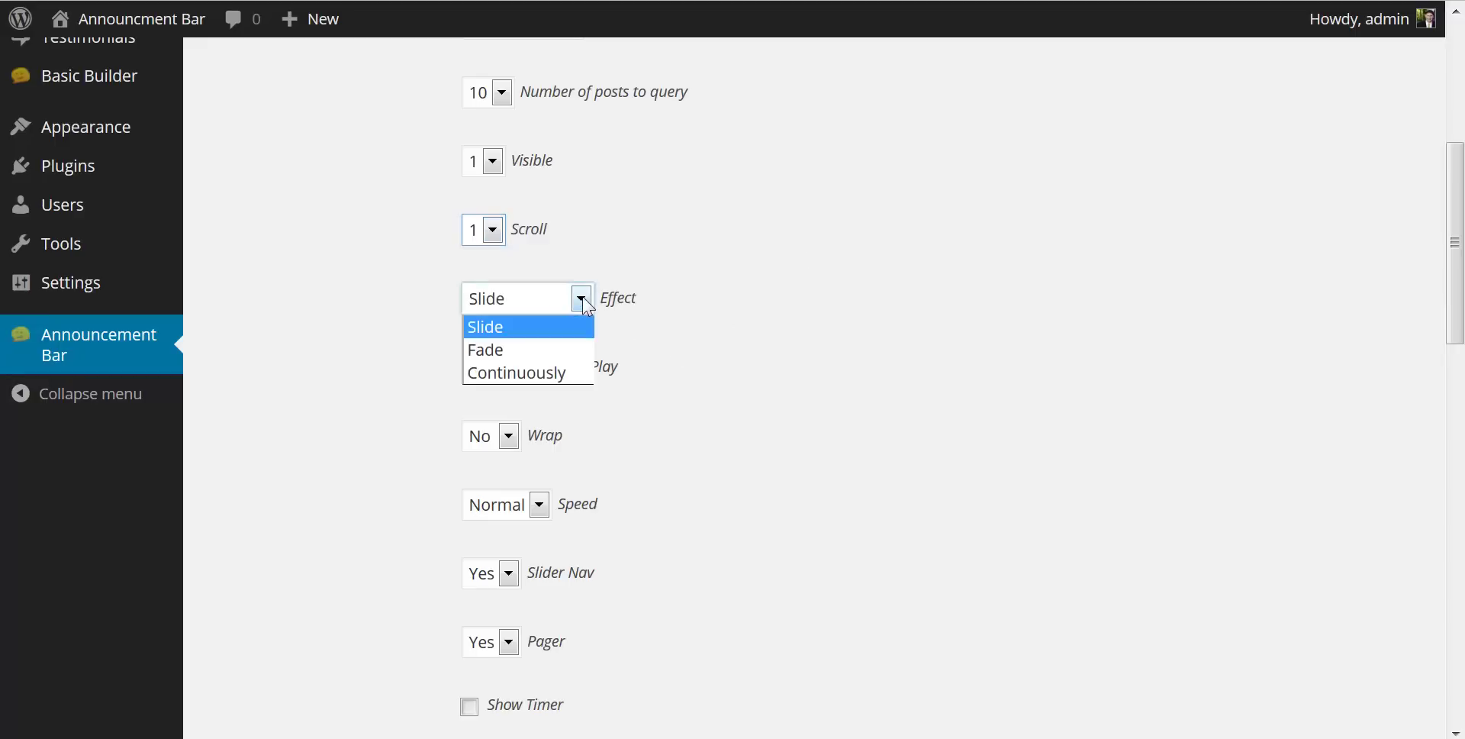
left_click(547, 353)
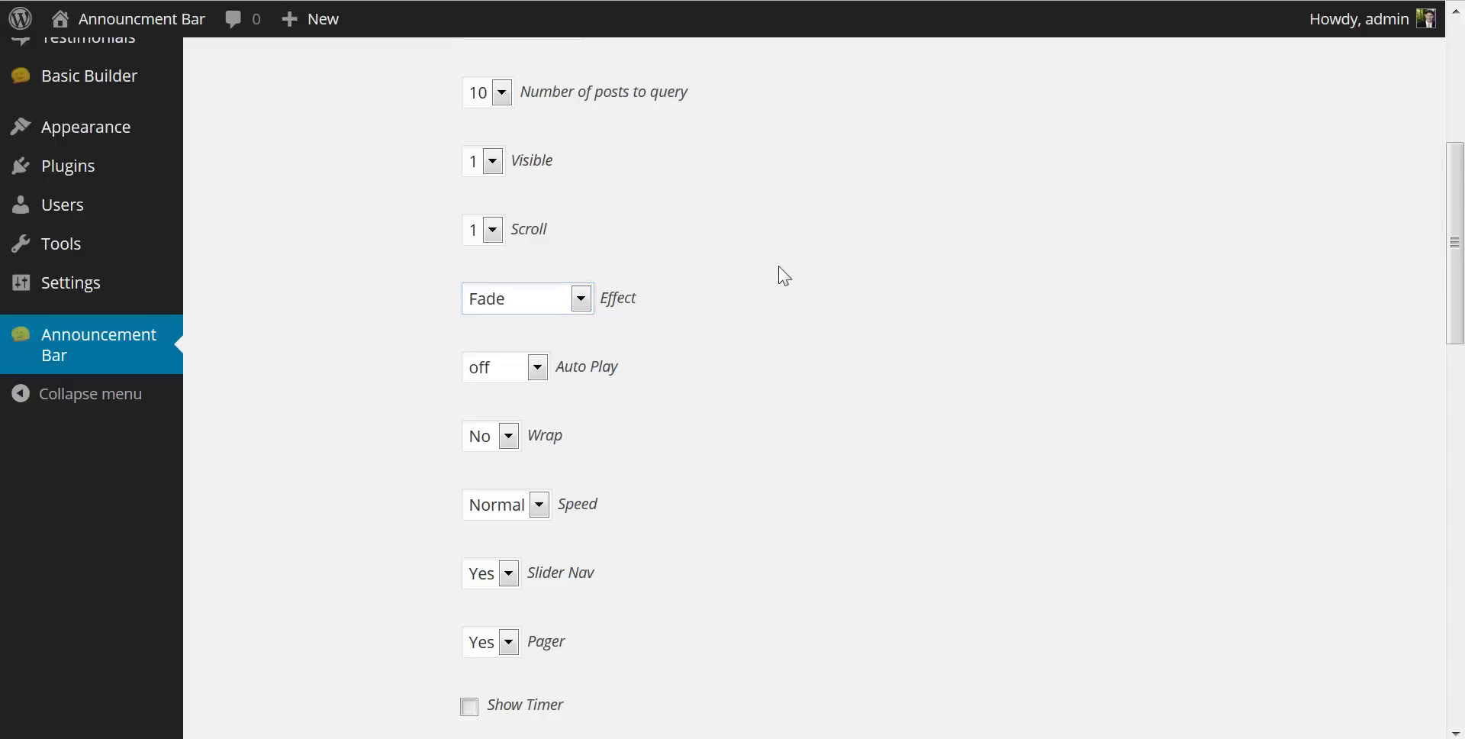
- Set auto play to 3 secs, keeping Wrap No, Speed Normal and Pager Yes, then advance the bar
scroll(789, 252, "down", 2)
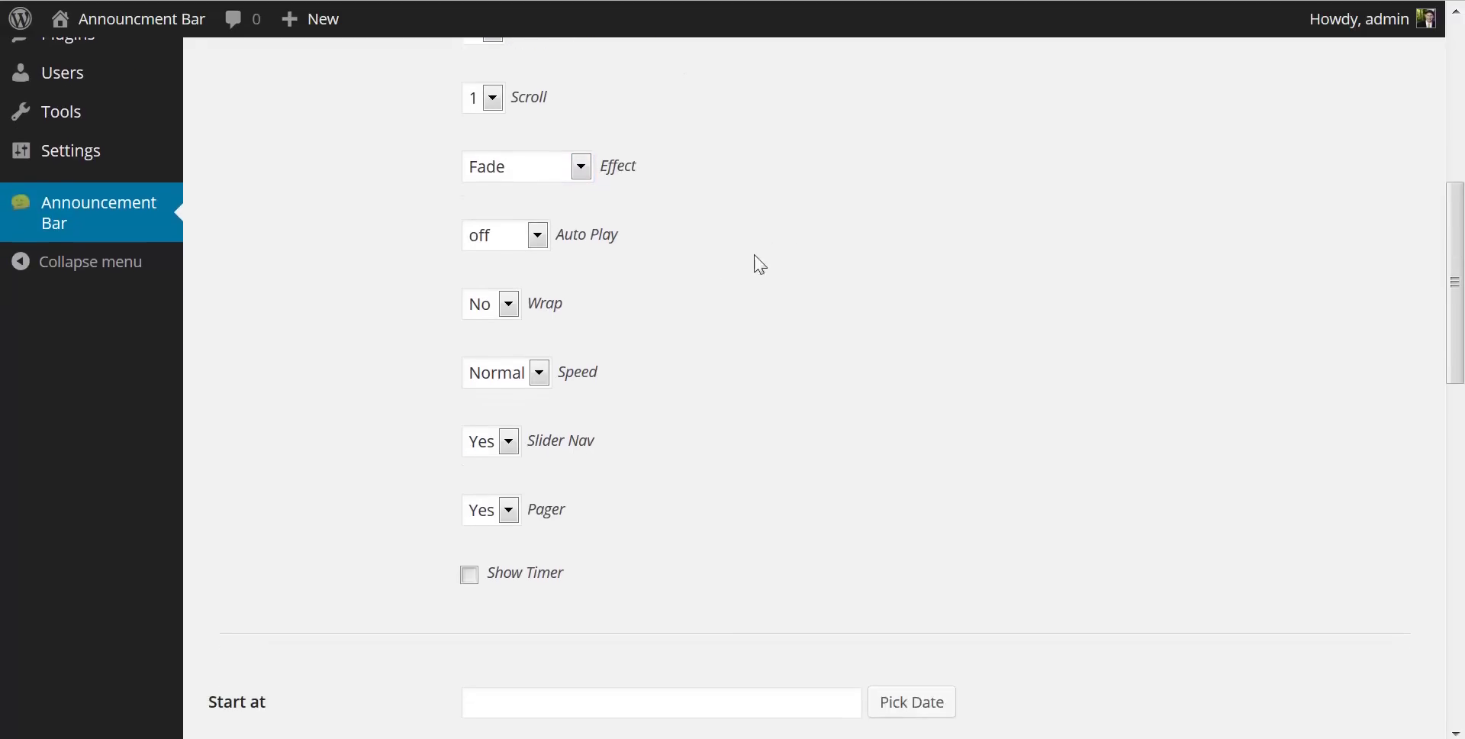
left_click(544, 240)
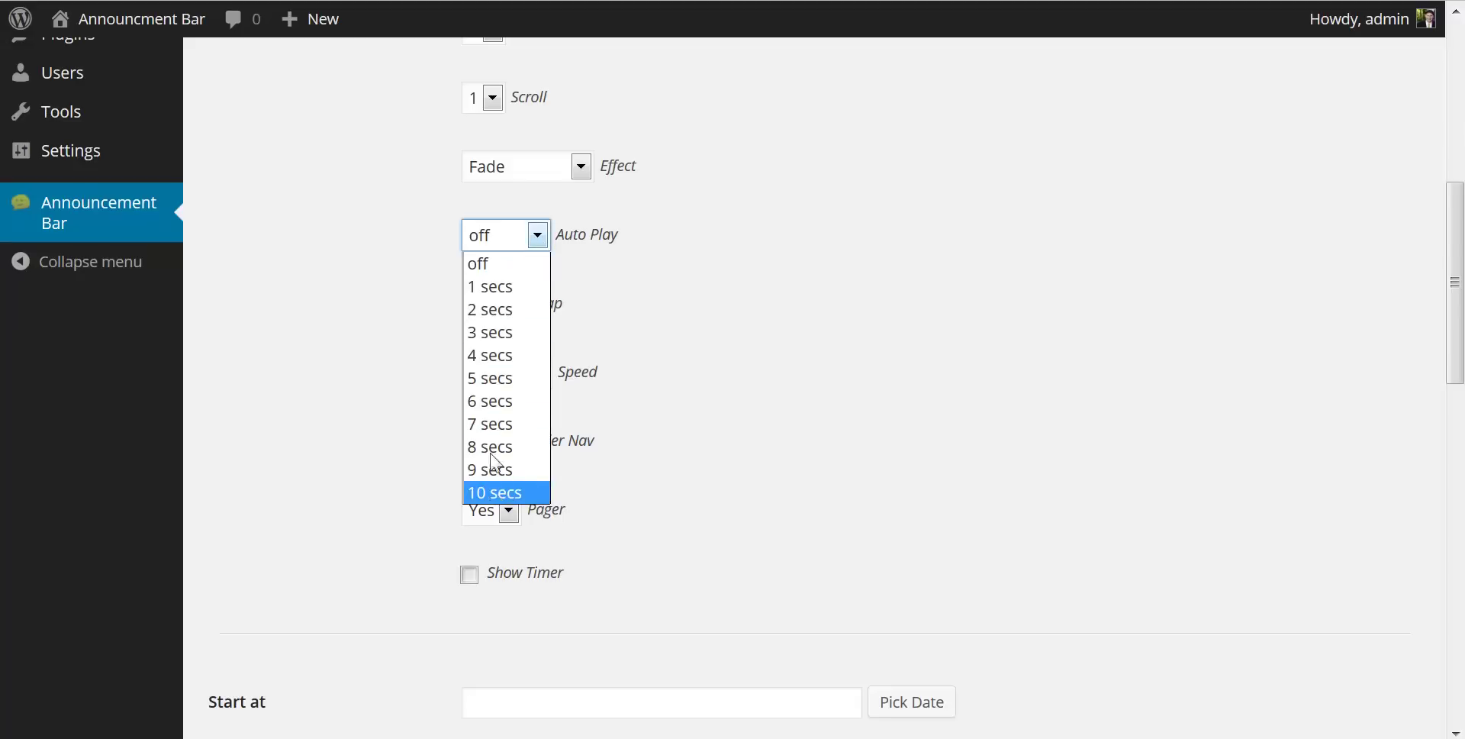
left_click(502, 338)
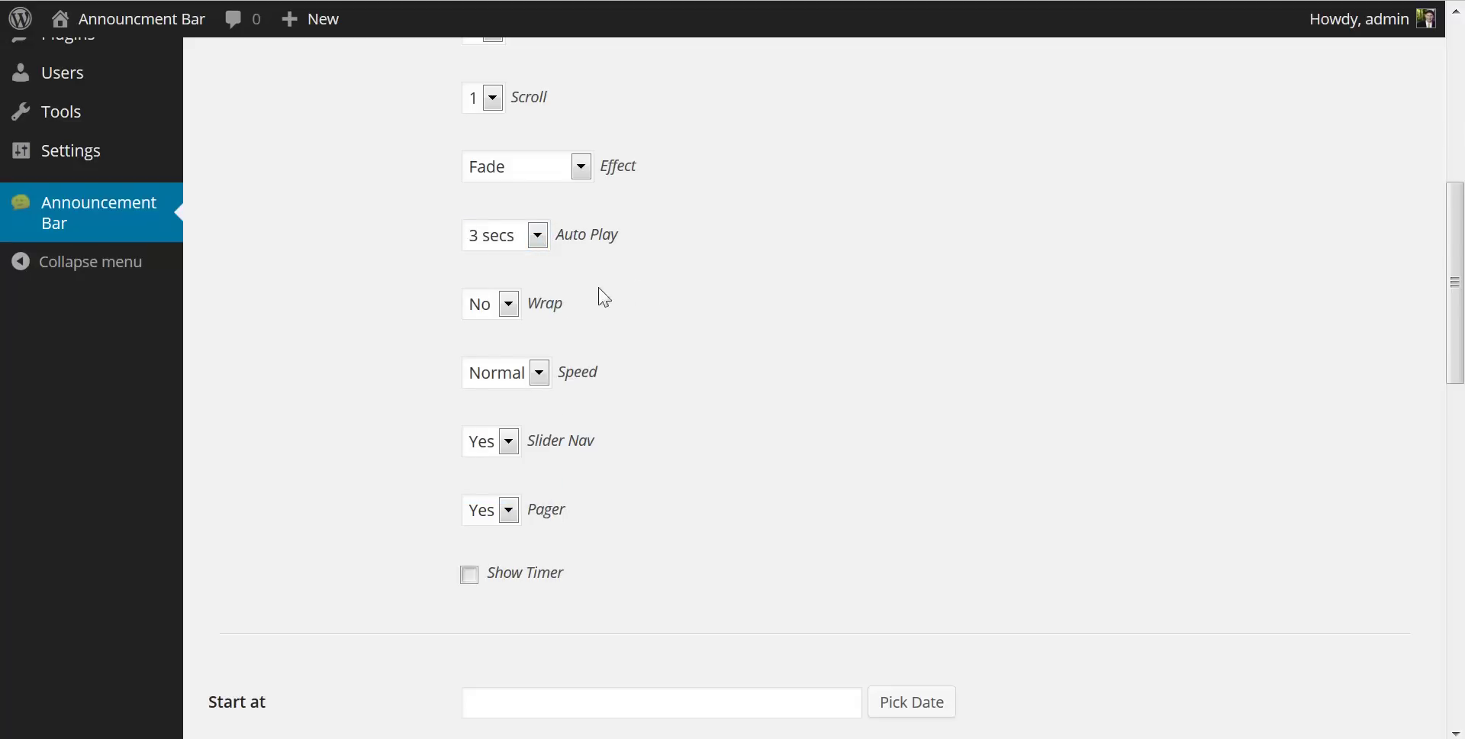
left_click(510, 305)
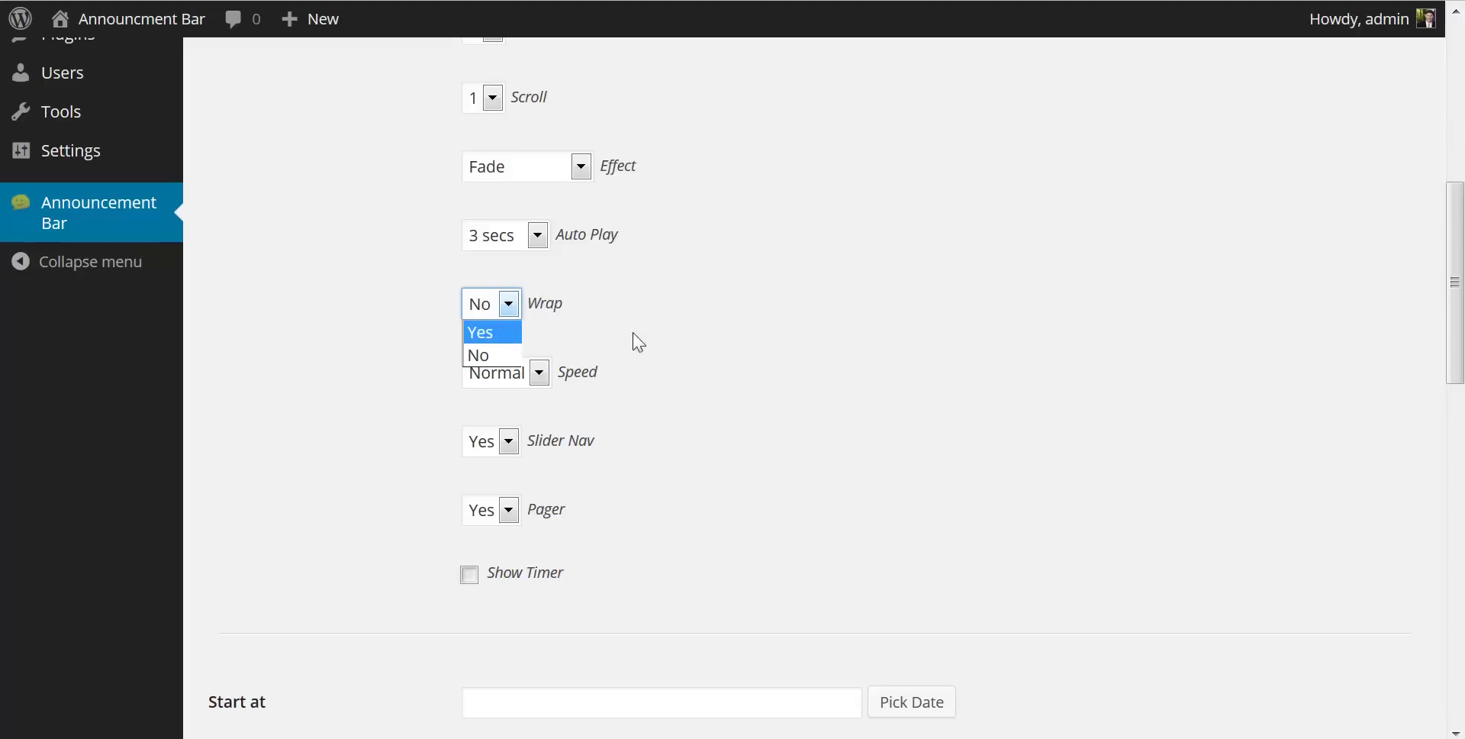
left_click(889, 347)
left_click(540, 373)
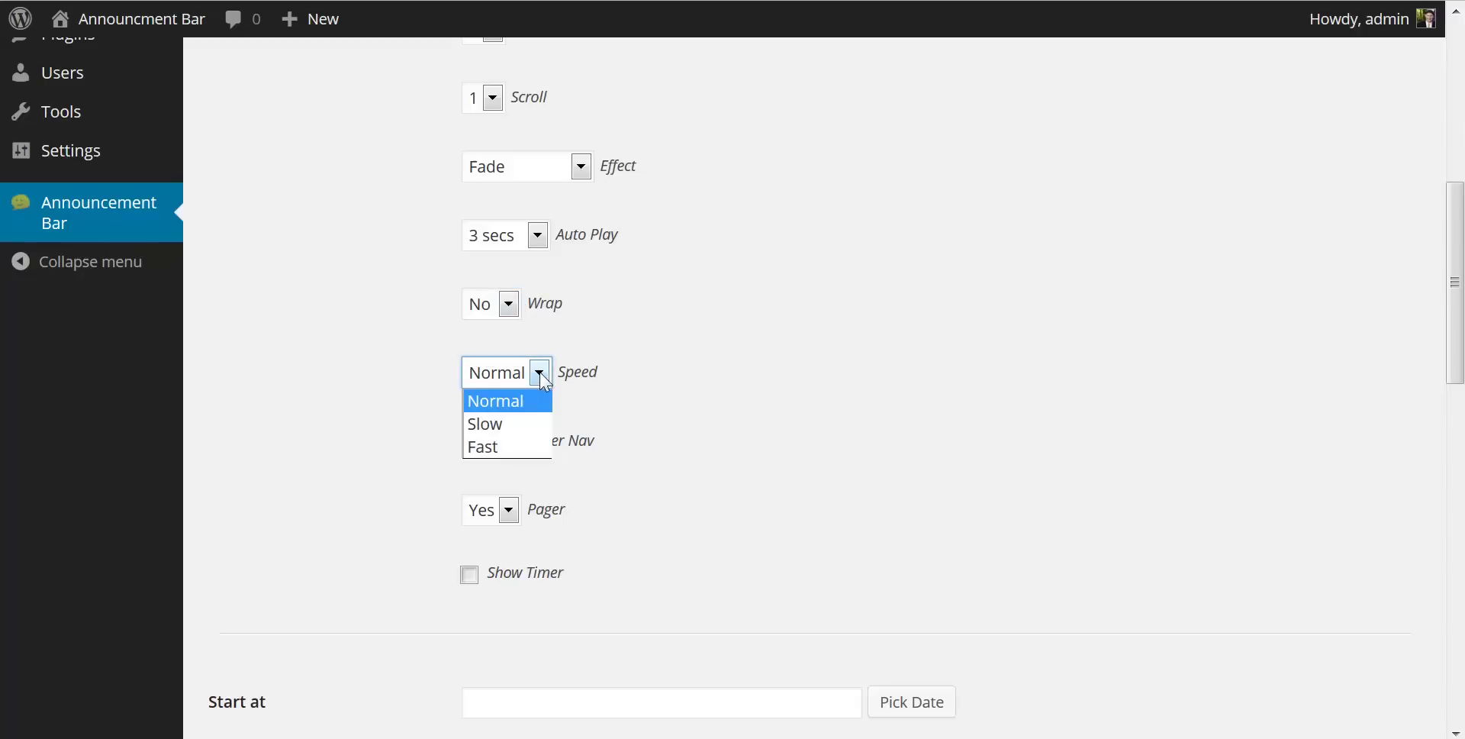
left_click(754, 397)
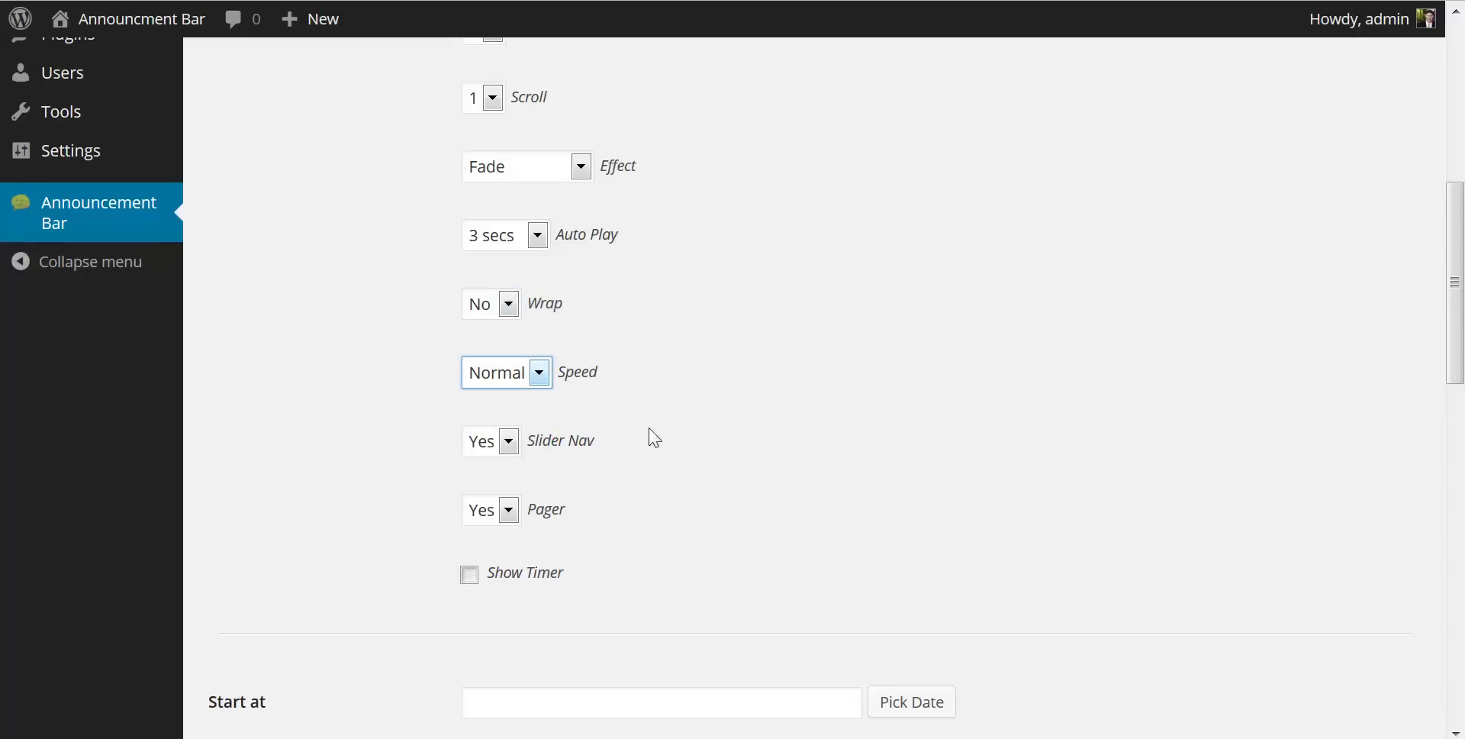
scroll(761, 428, "down", 3)
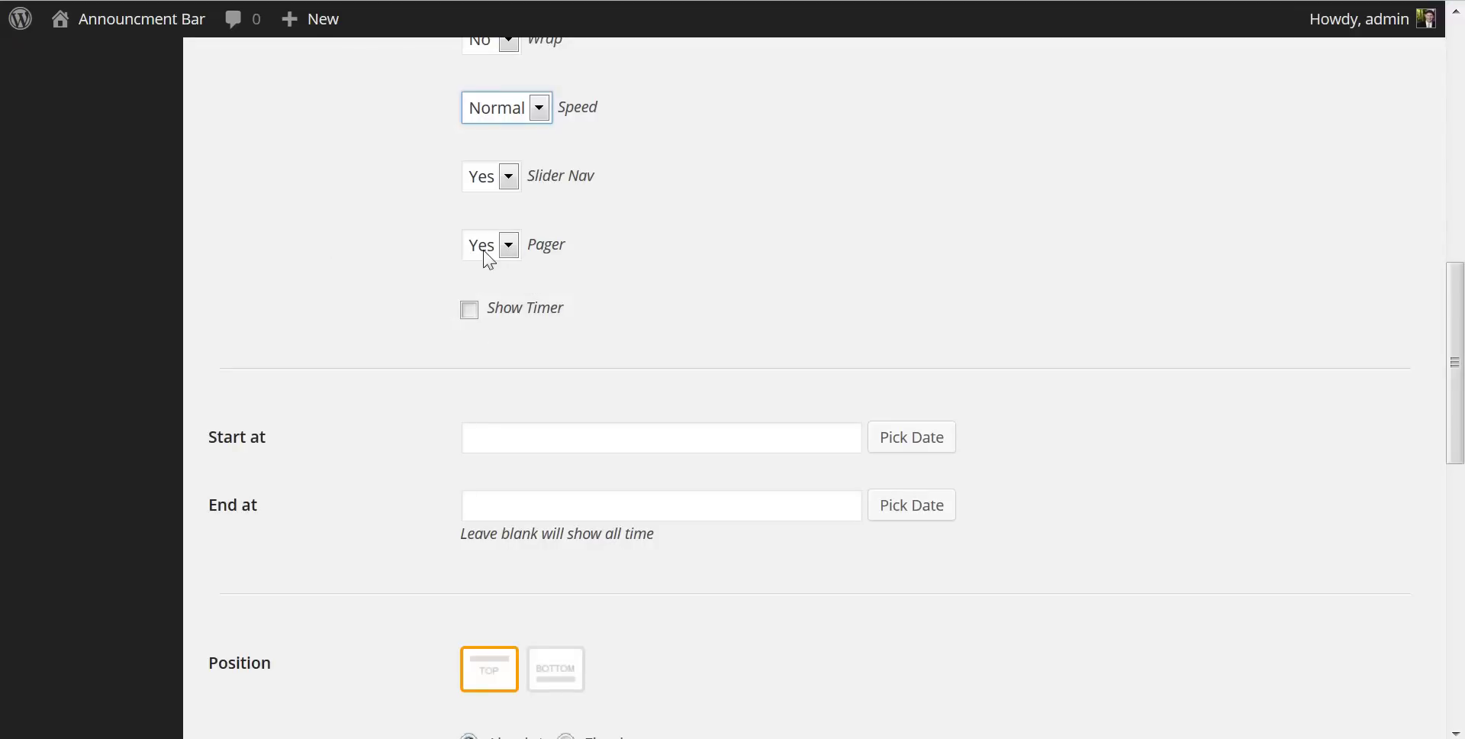
left_click(510, 259)
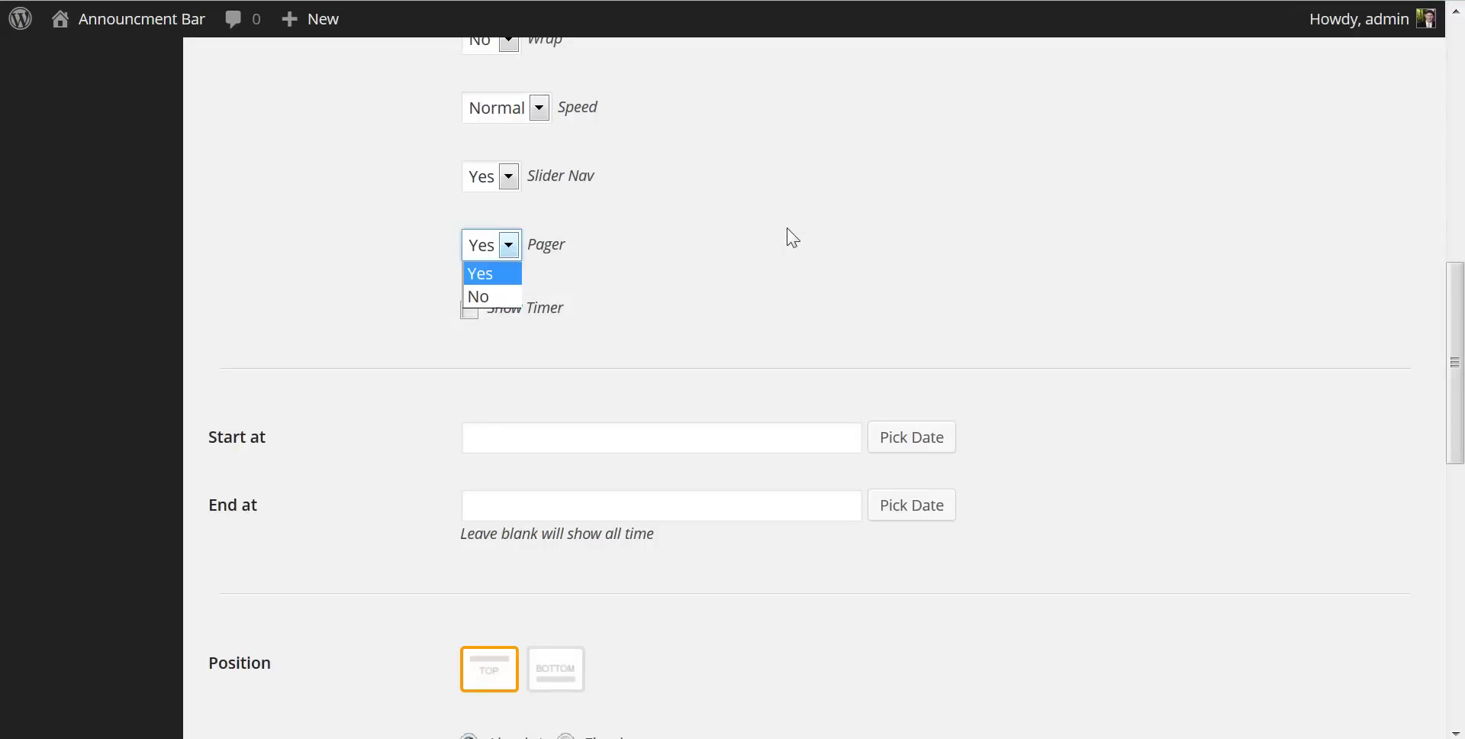
key("Escape")
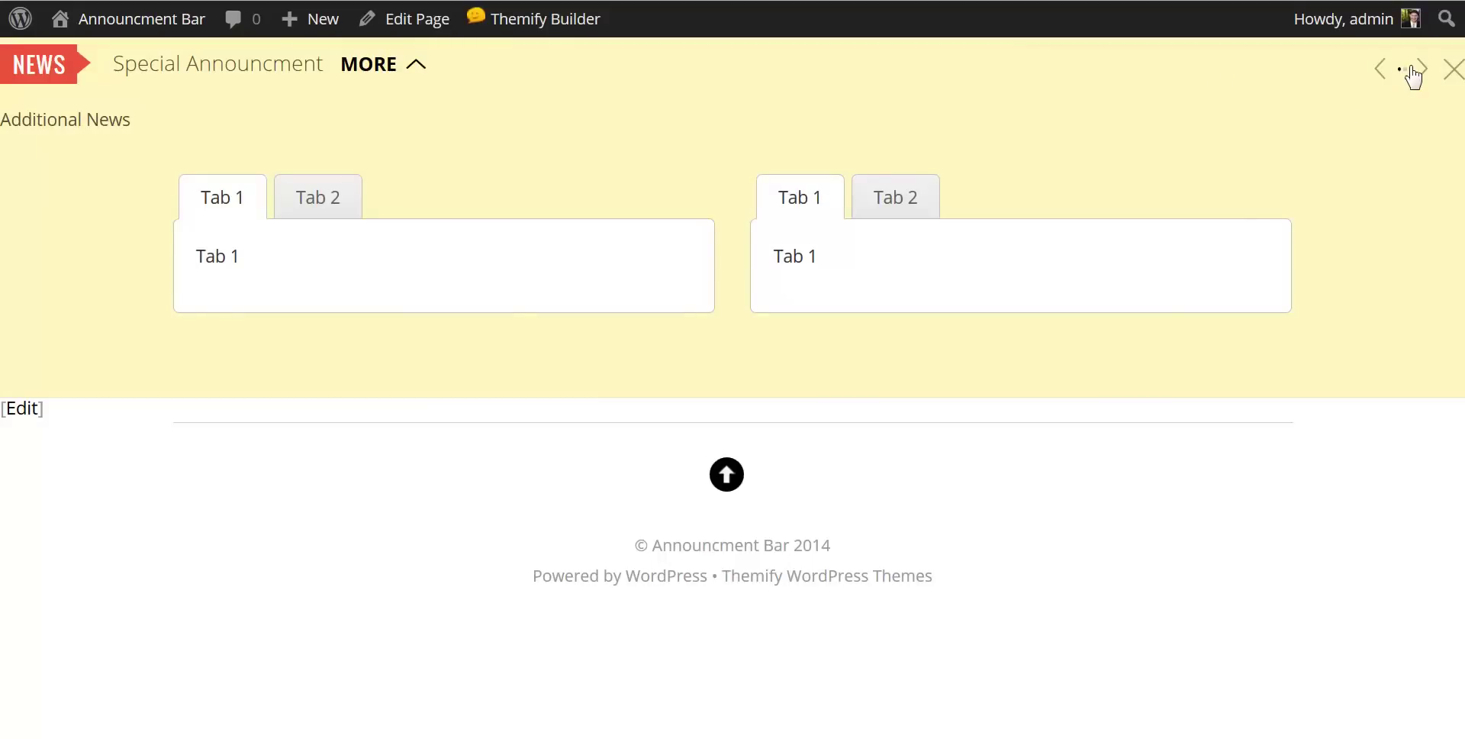
left_click(1420, 70)
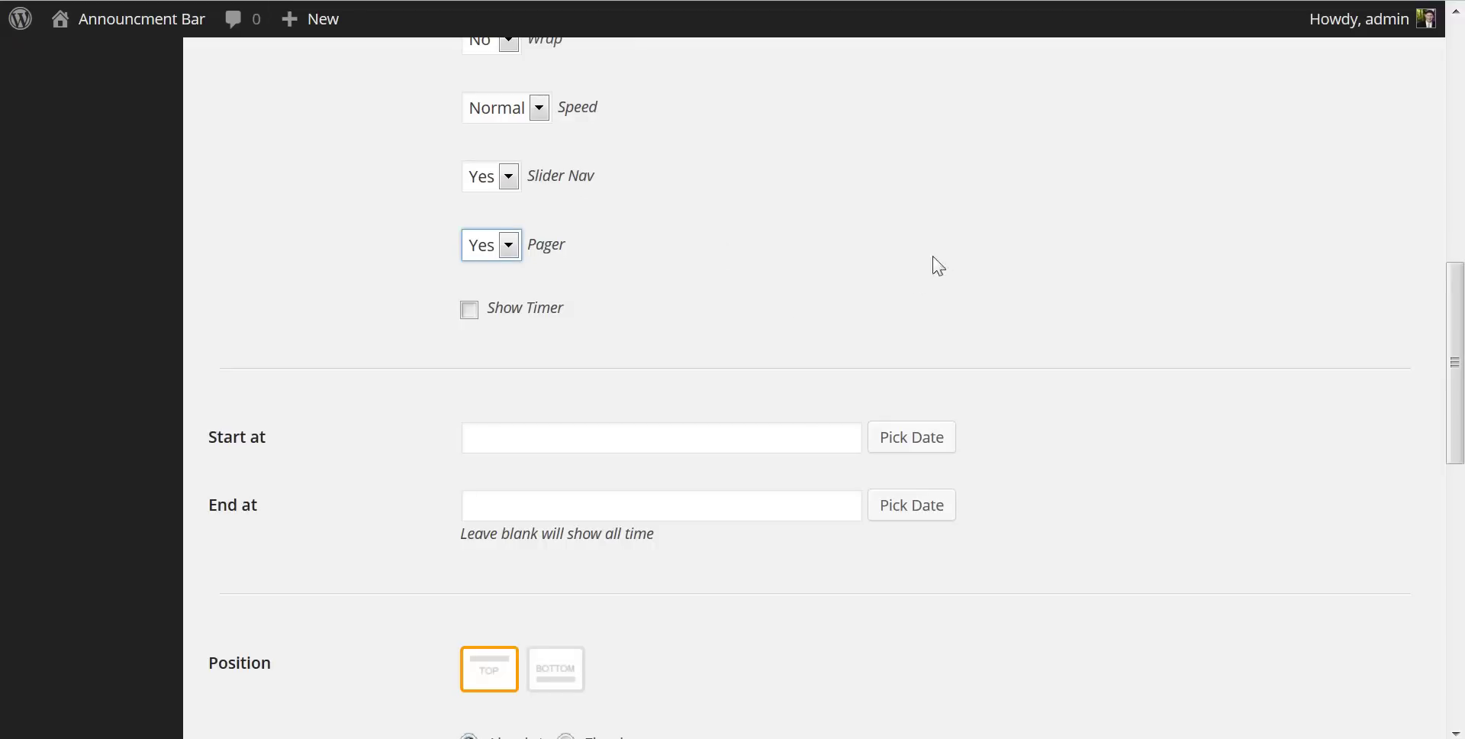
left_click(959, 239)
scroll(958, 237, "down", 2)
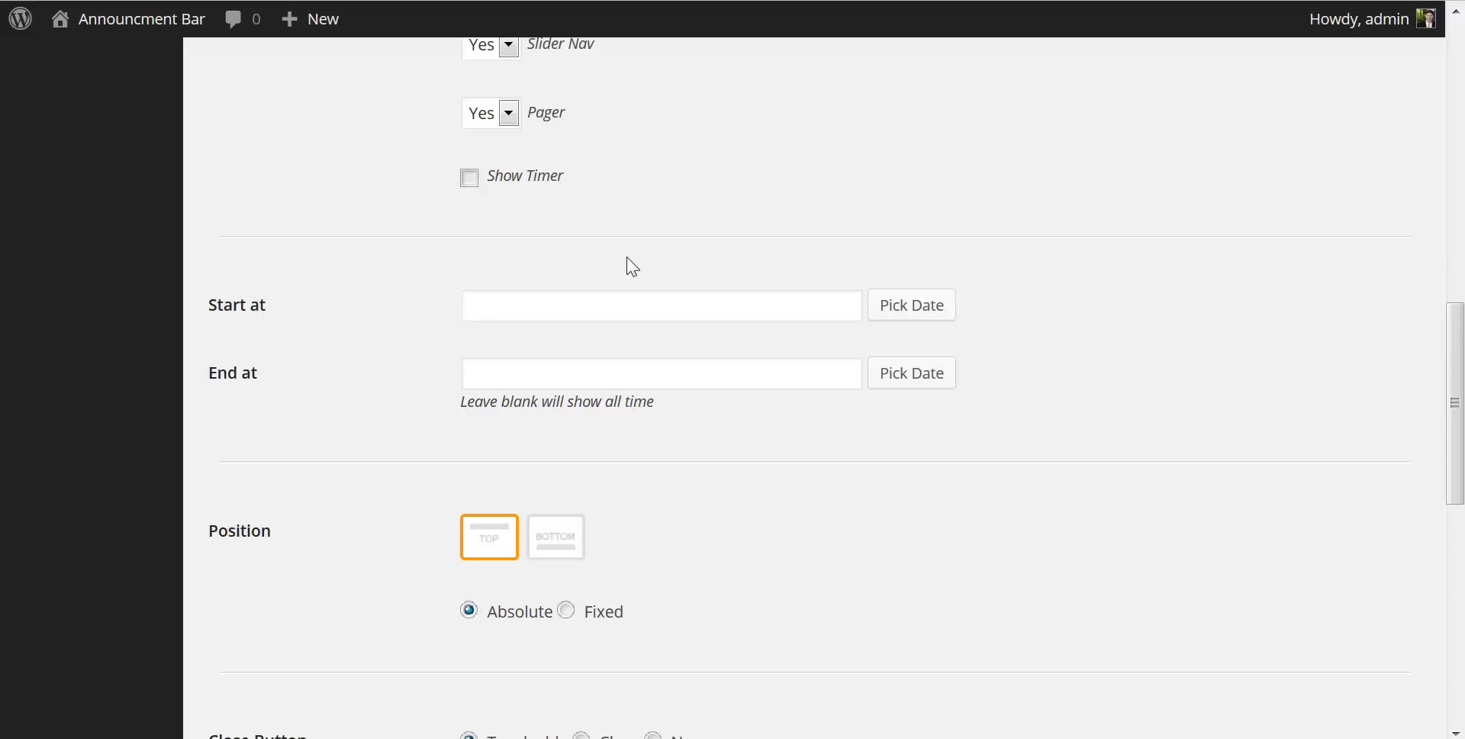
scroll(866, 527, "up", 2)
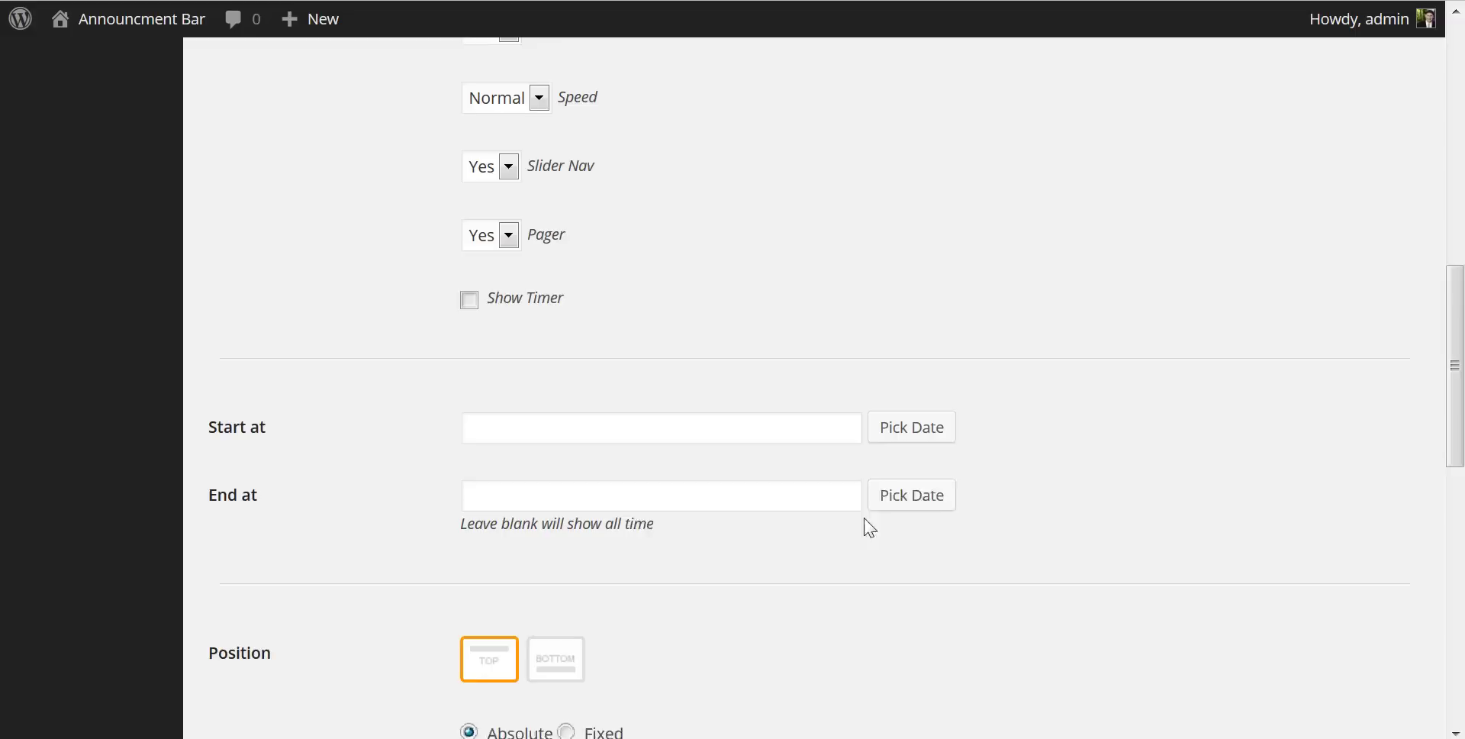
left_click(929, 437)
scroll(966, 255, "up", 2)
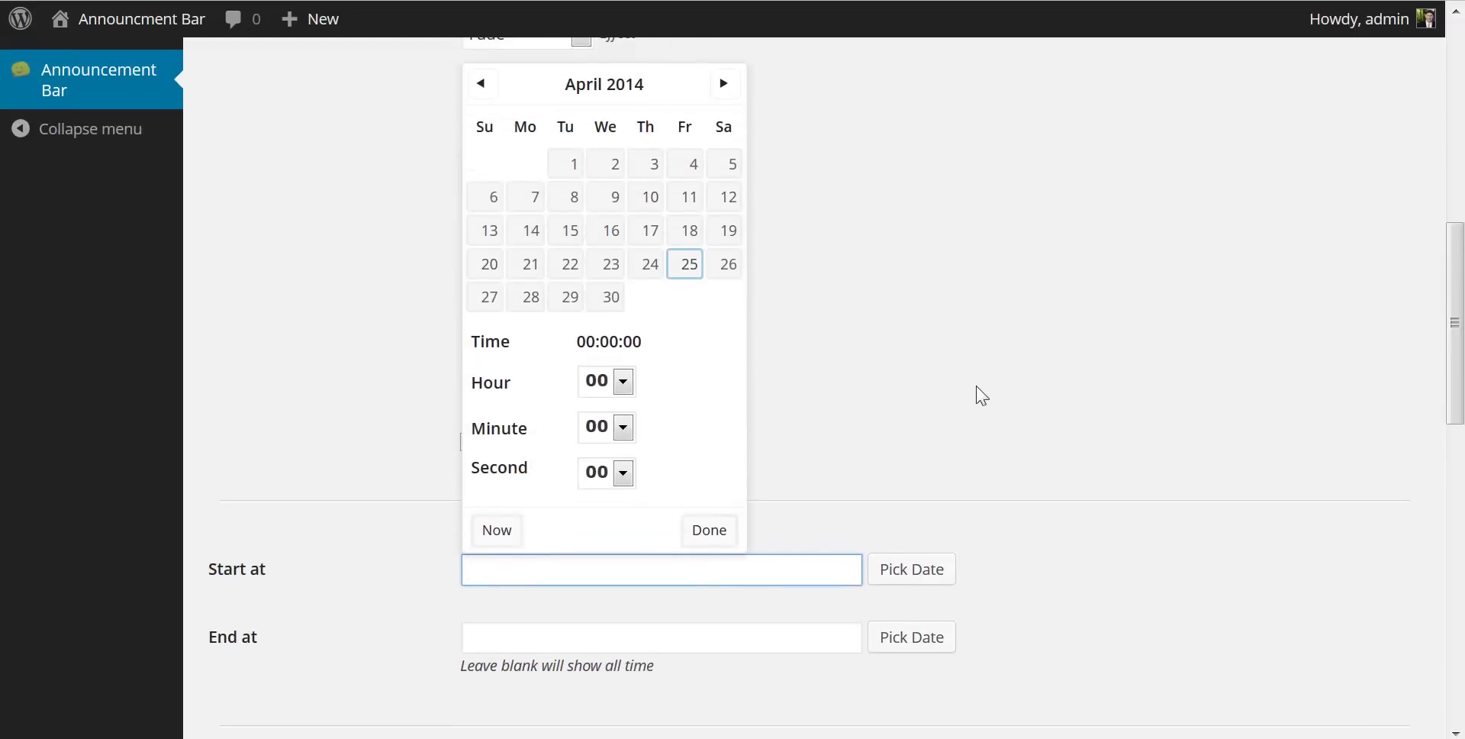
left_click(996, 419)
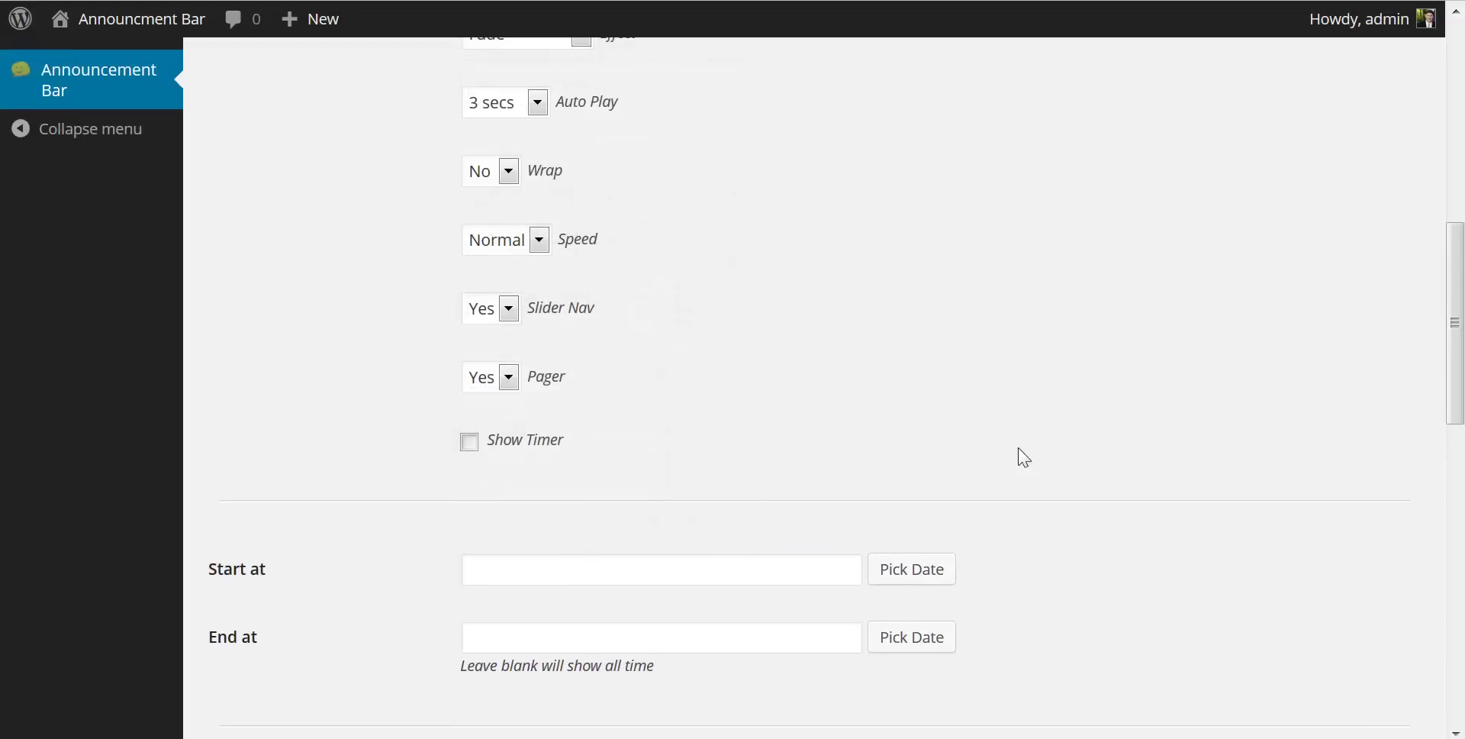
left_click(924, 640)
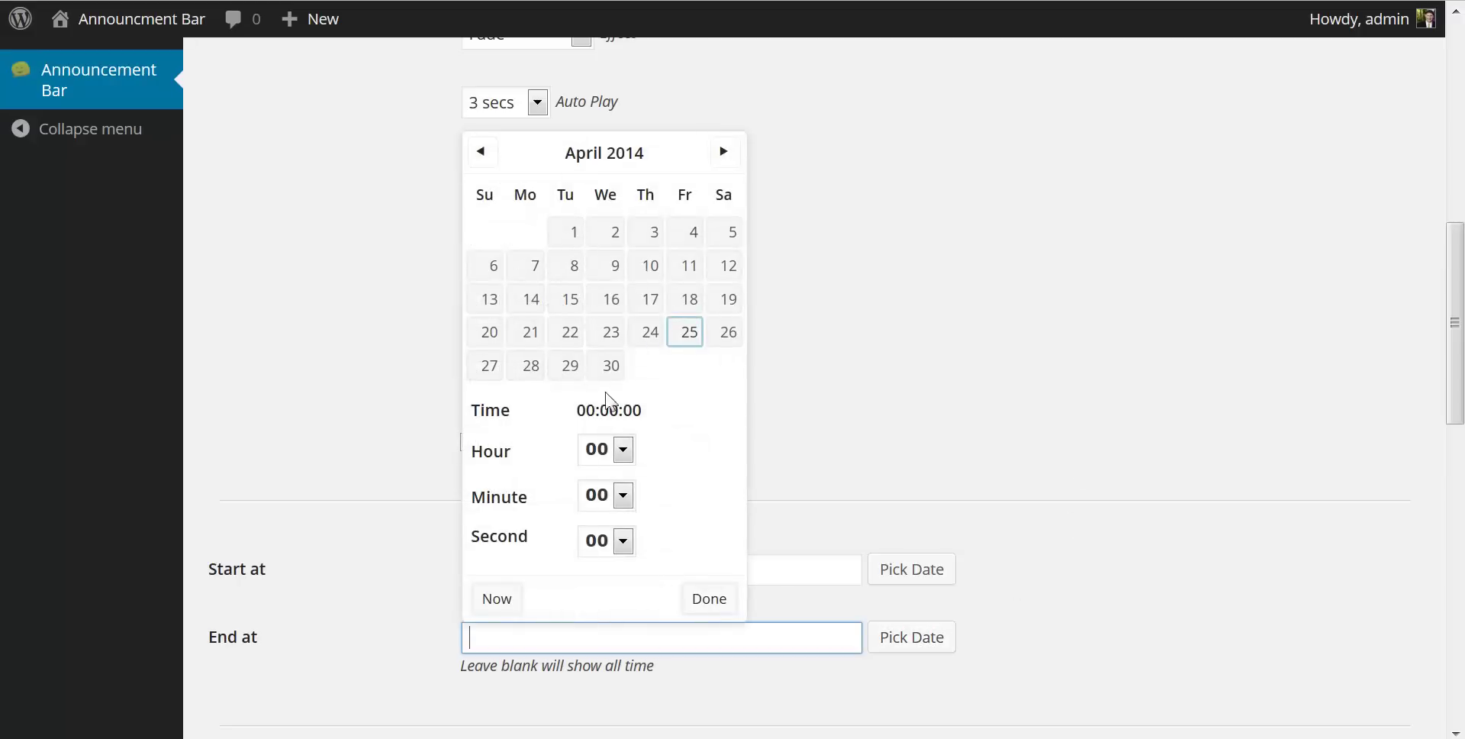
left_click(955, 344)
scroll(954, 347, "down", 2)
scroll(1042, 336, "down", 4)
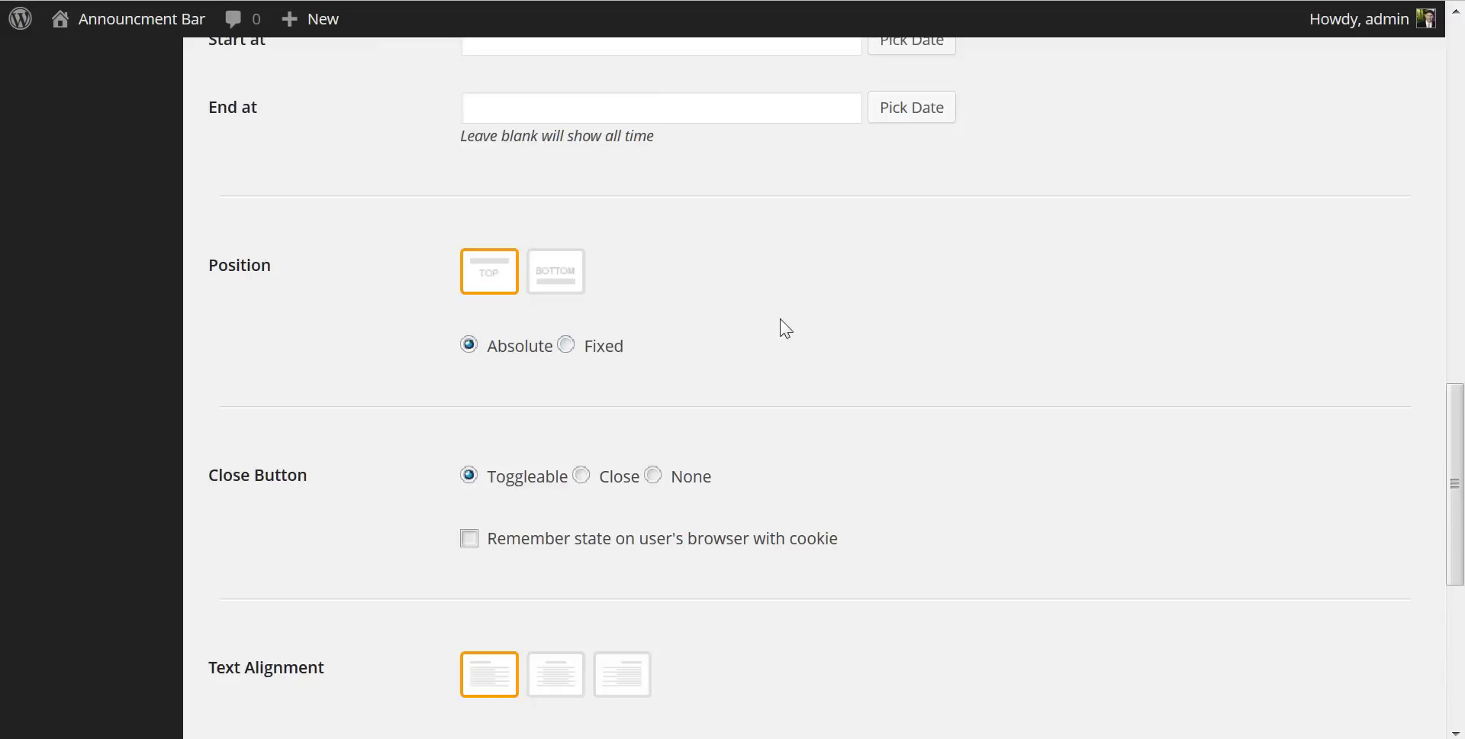
scroll(258, 437, "down", 2)
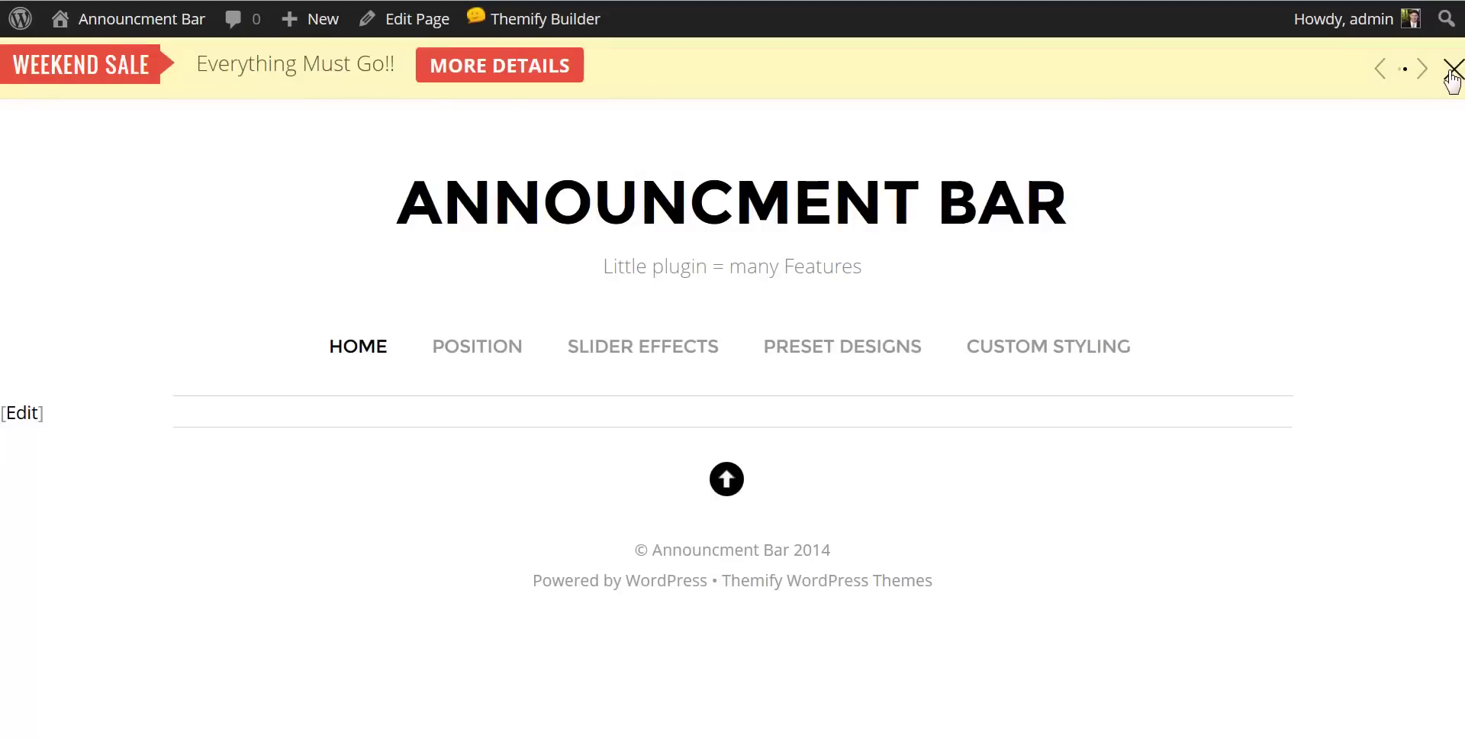
left_click(1450, 71)
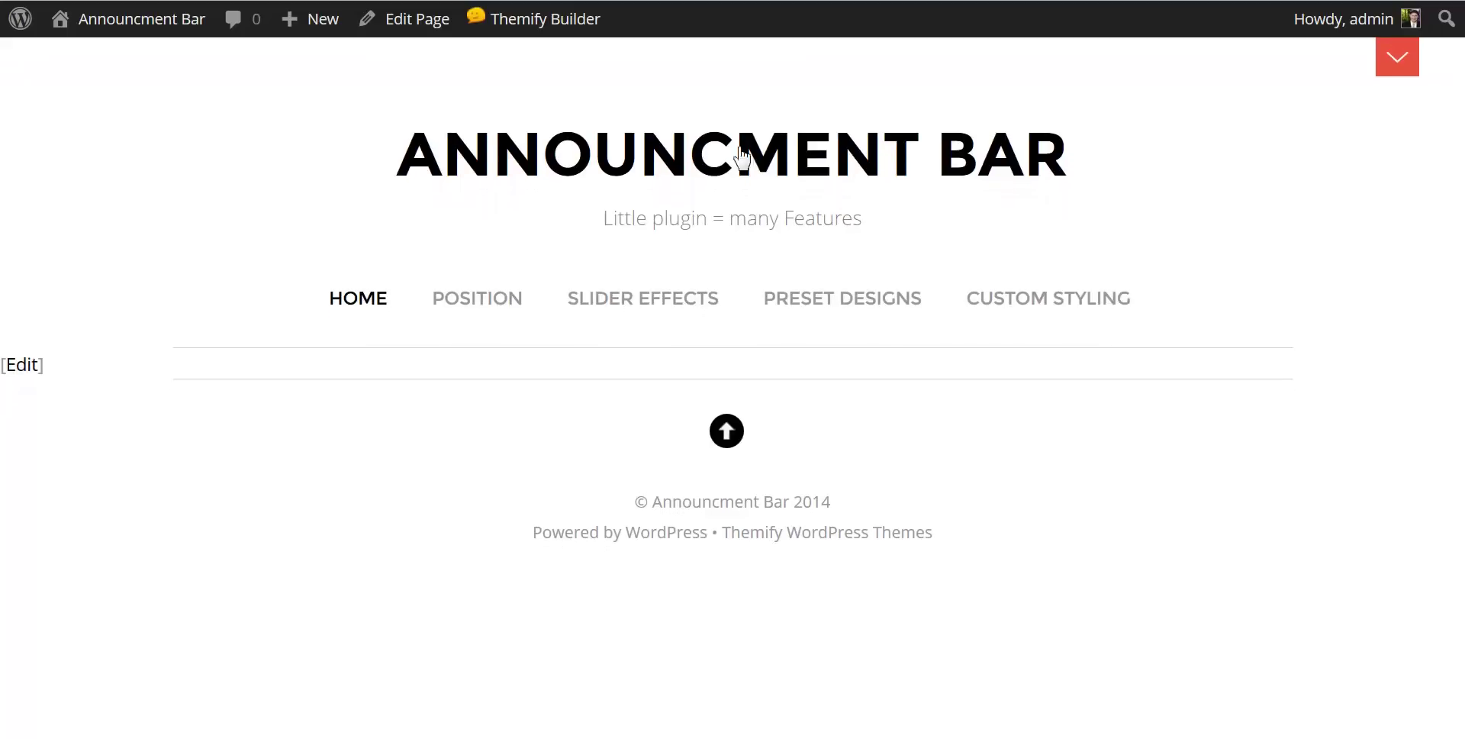
left_click(1398, 62)
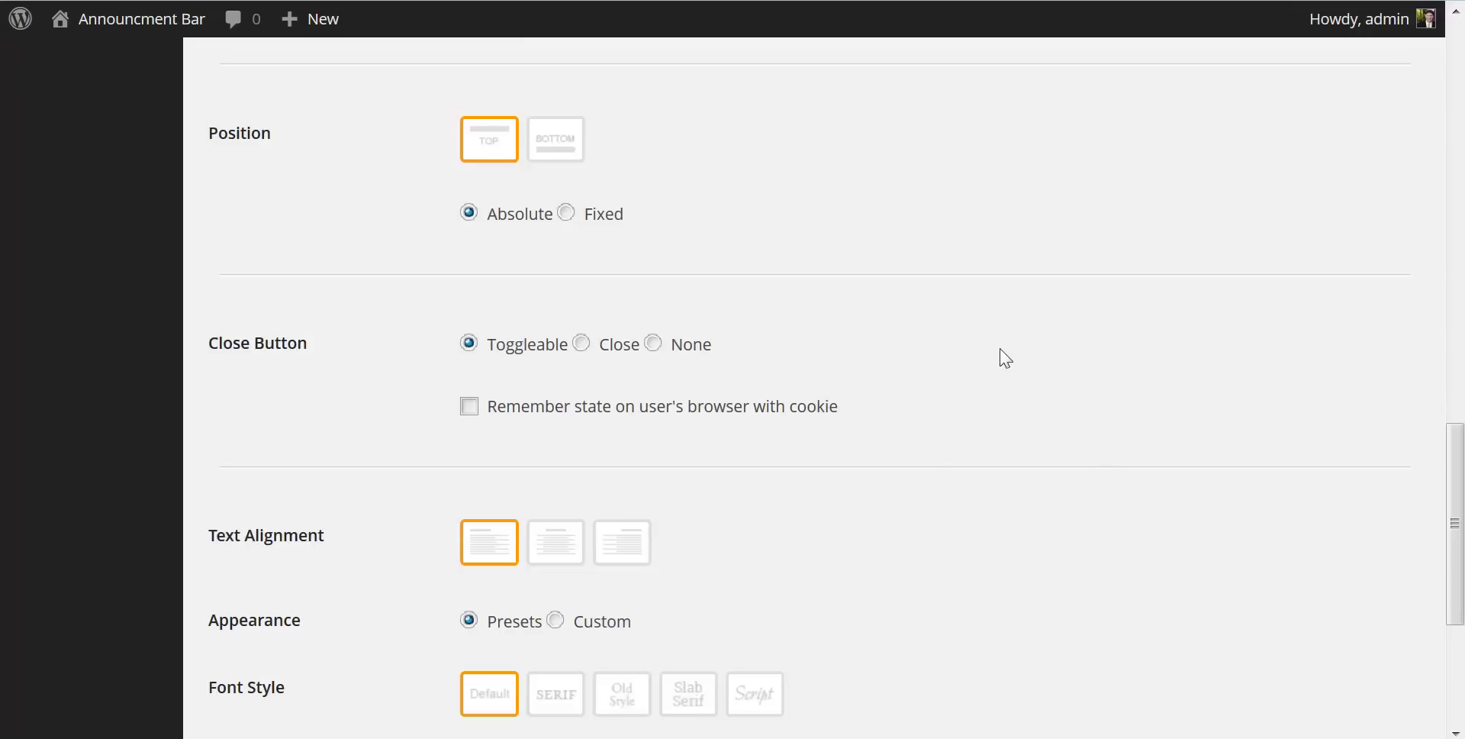
scroll(1006, 358, "down", 3)
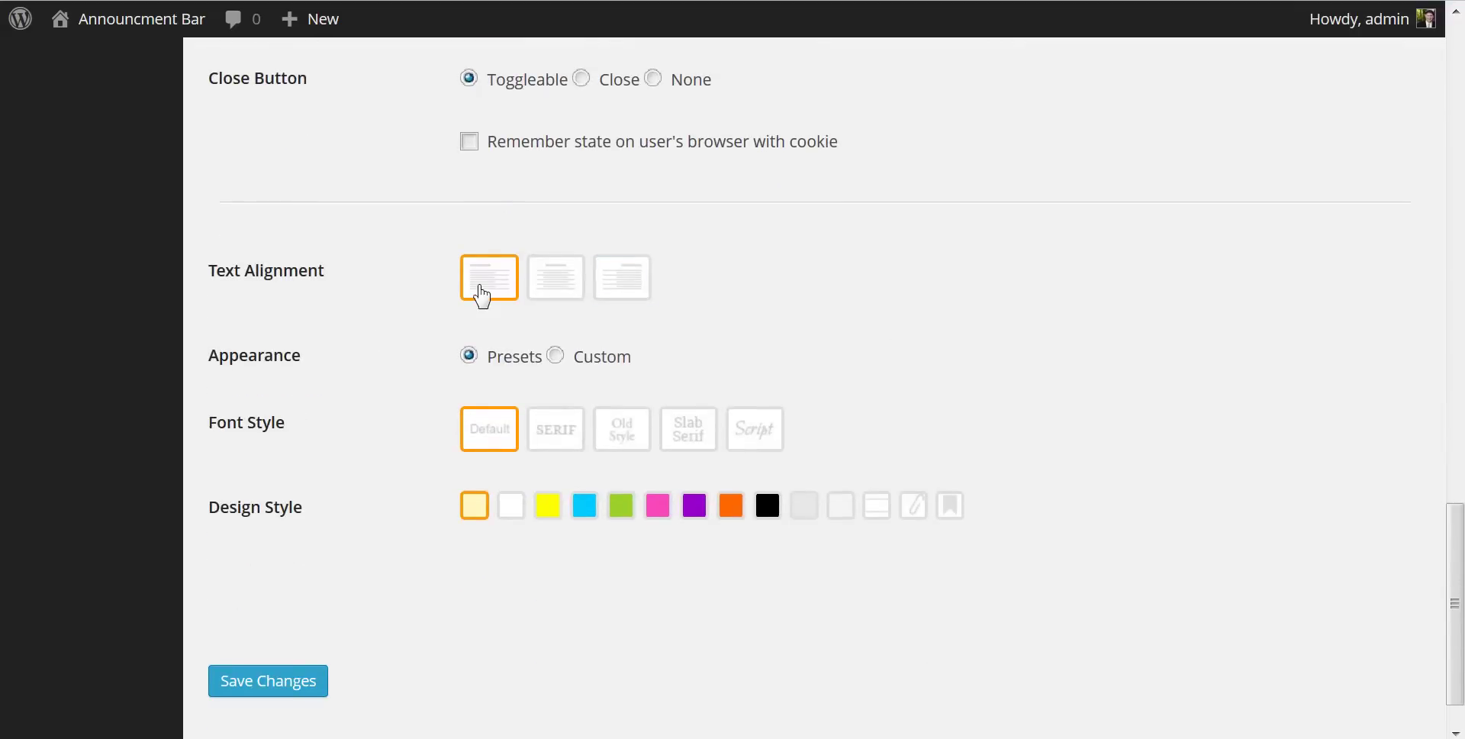
- Center-align the announcement text, apply the cyan design style, save, and show the previous slide
left_click(555, 289)
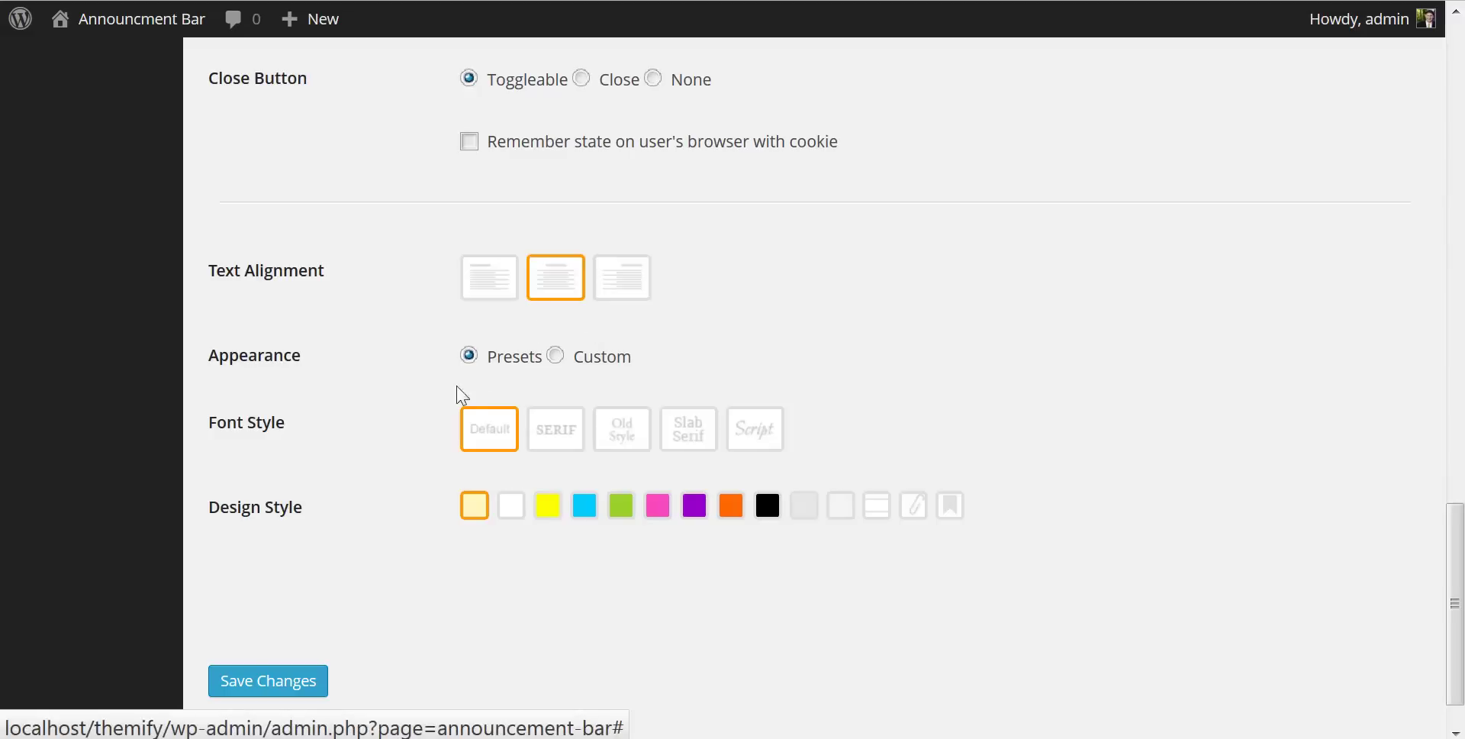
scroll(434, 439, "down", 1)
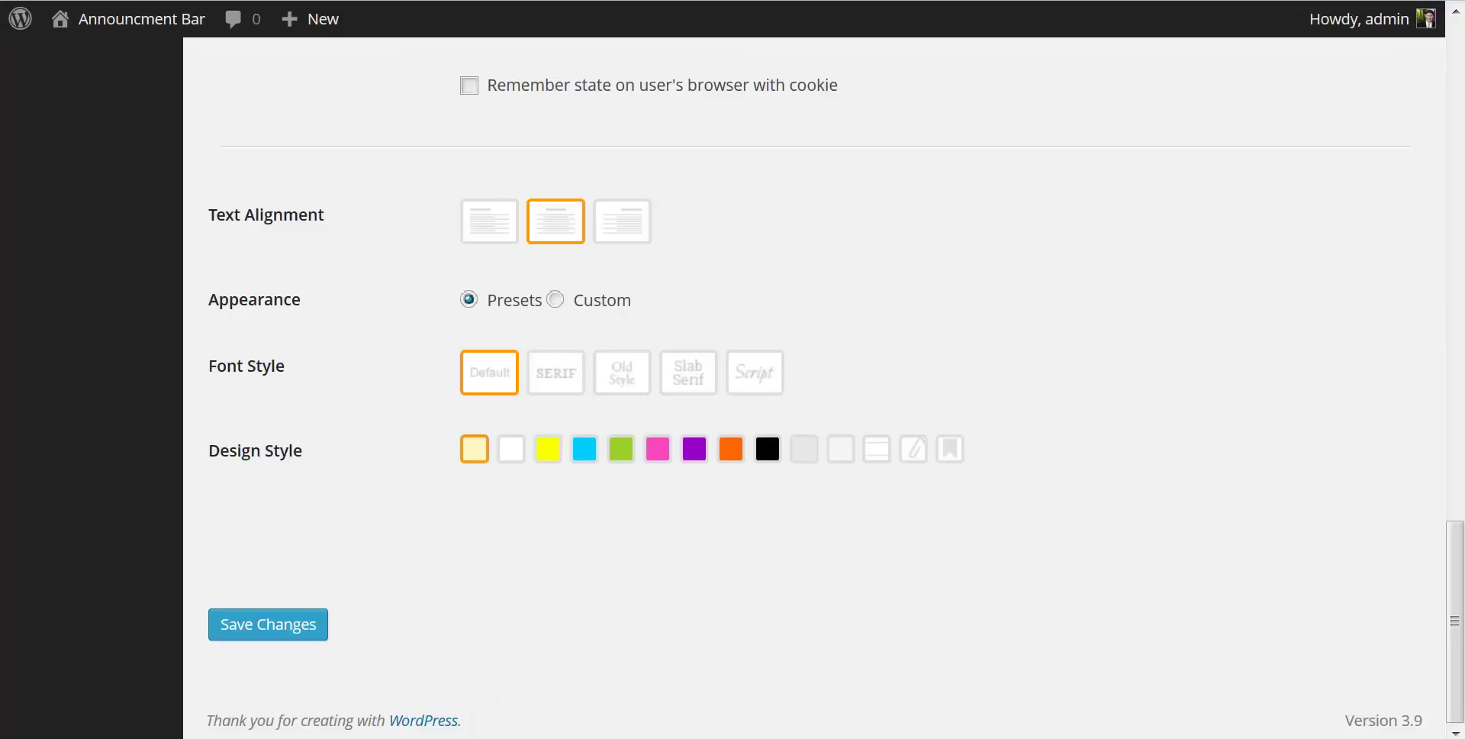
left_click(593, 460)
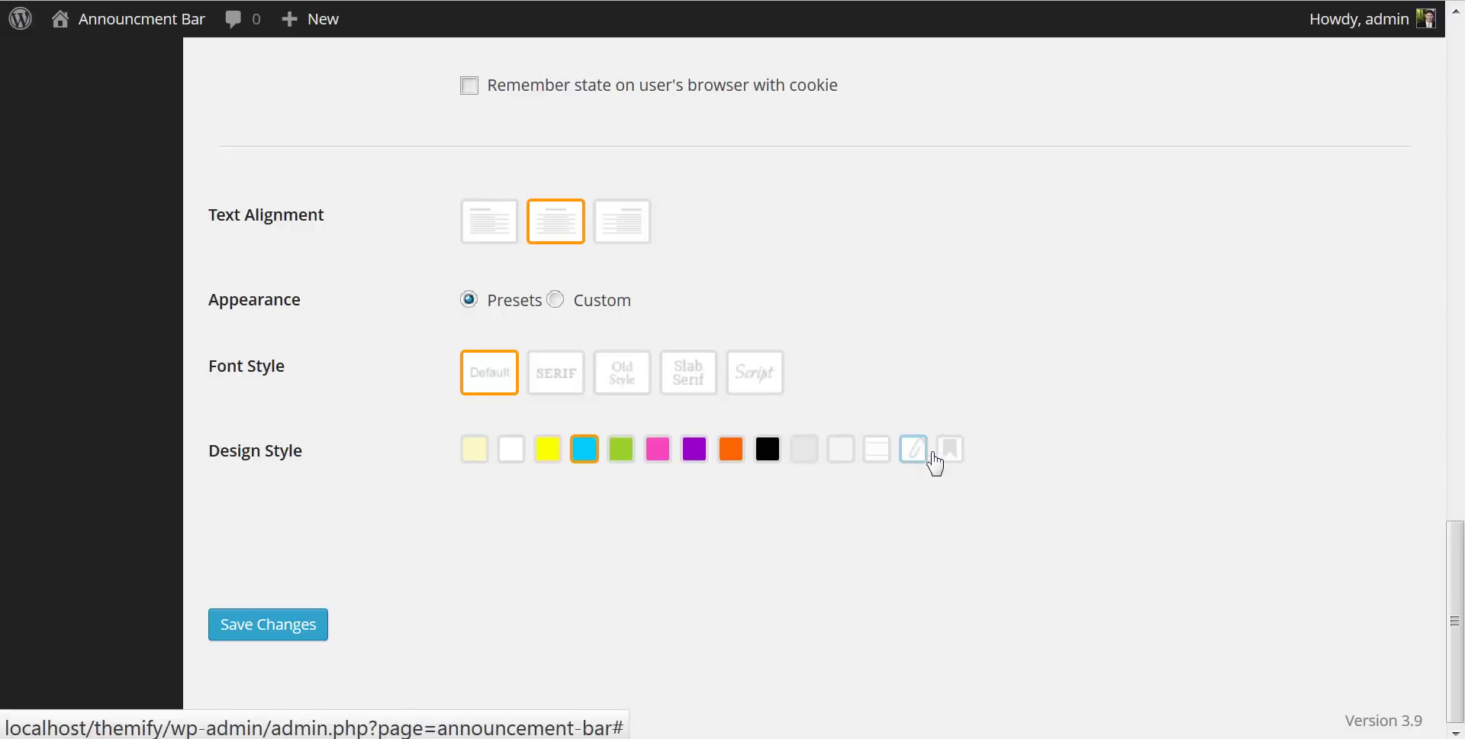
left_click(303, 629)
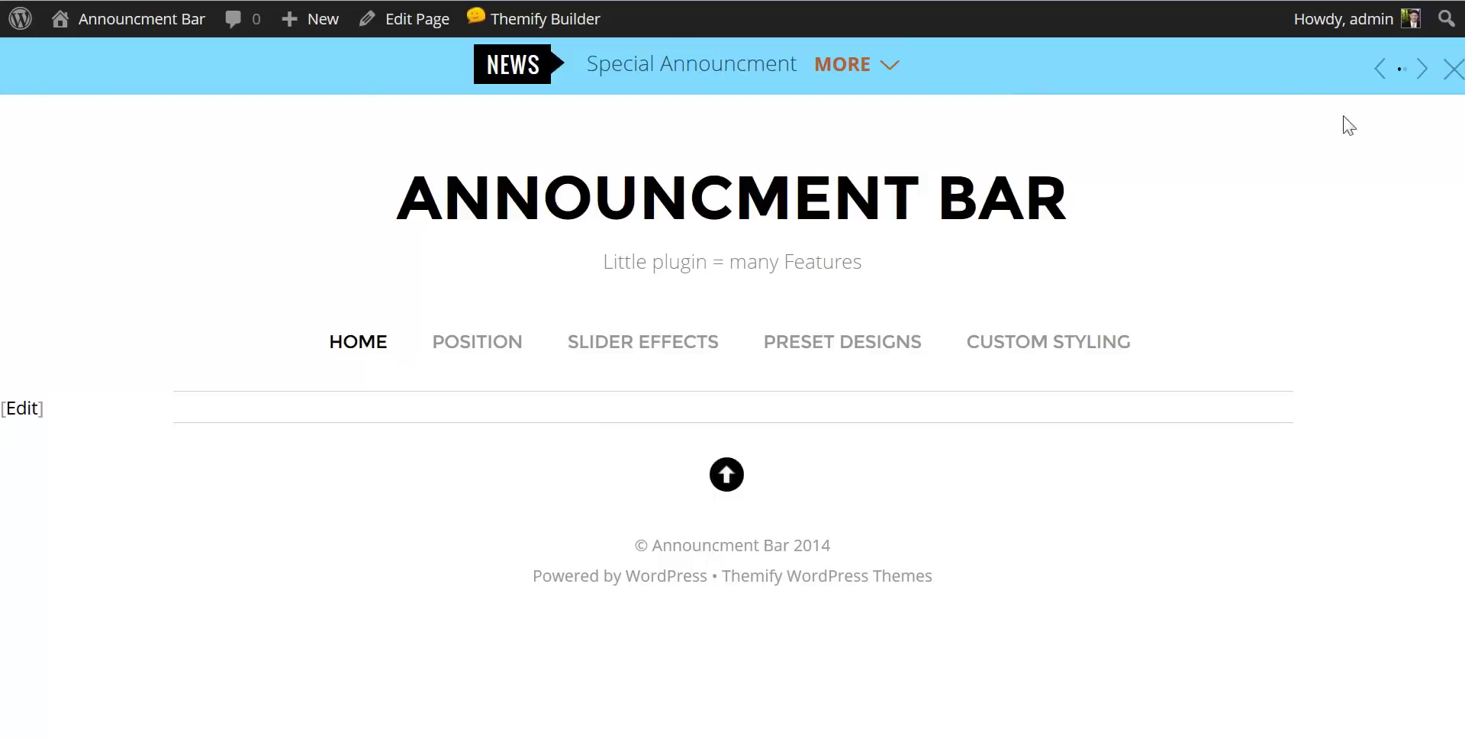
left_click(1380, 70)
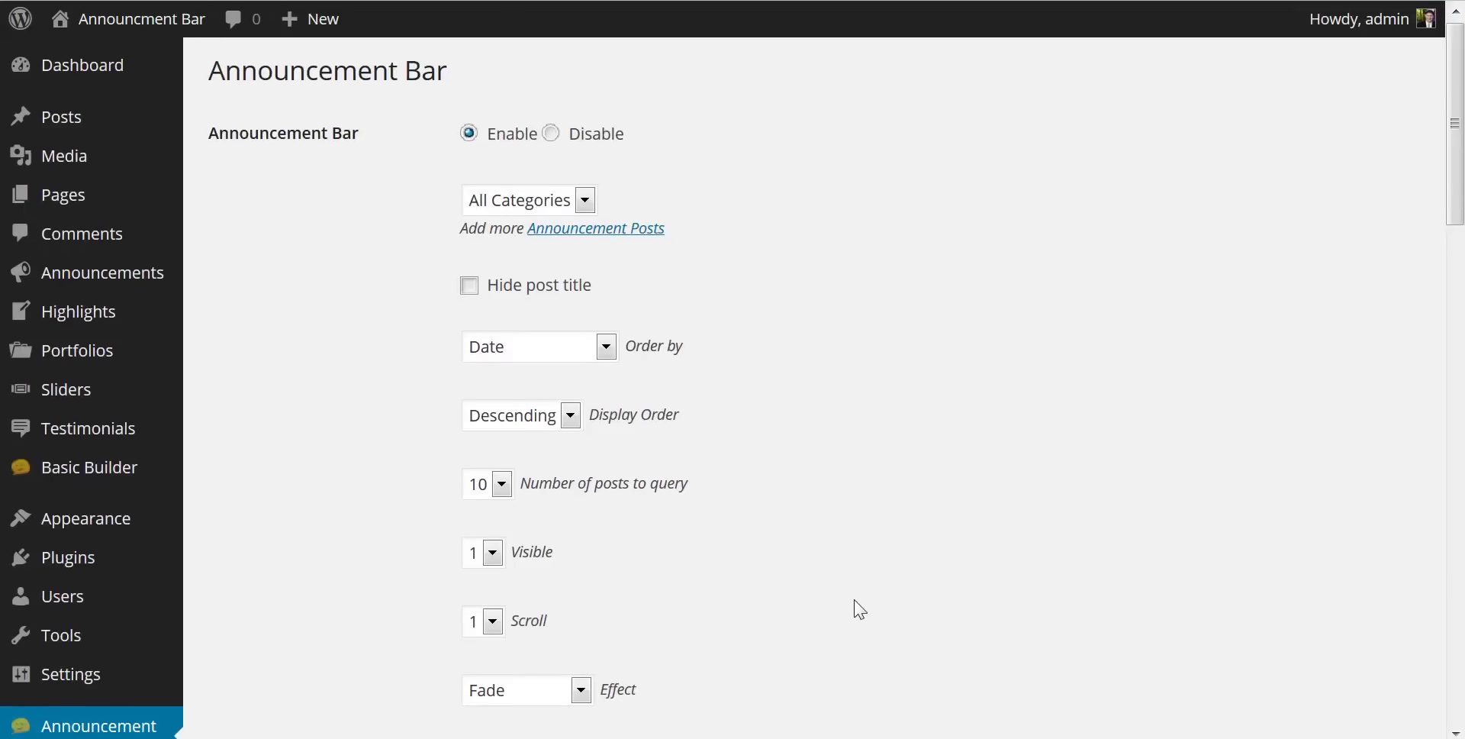
- Apply the bookmark design style to the announcement bar and save the settings
scroll(840, 592, "down", 7)
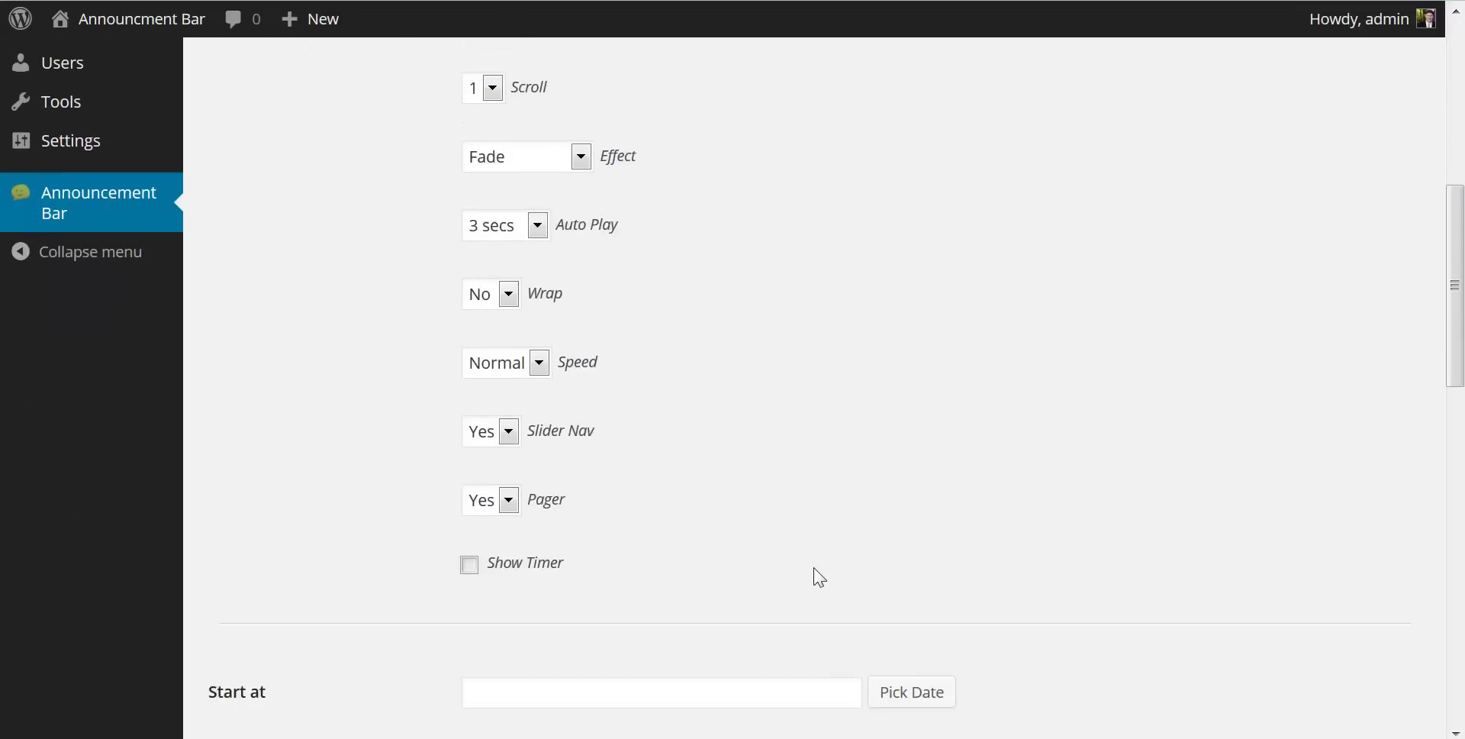
scroll(820, 578, "down", 14)
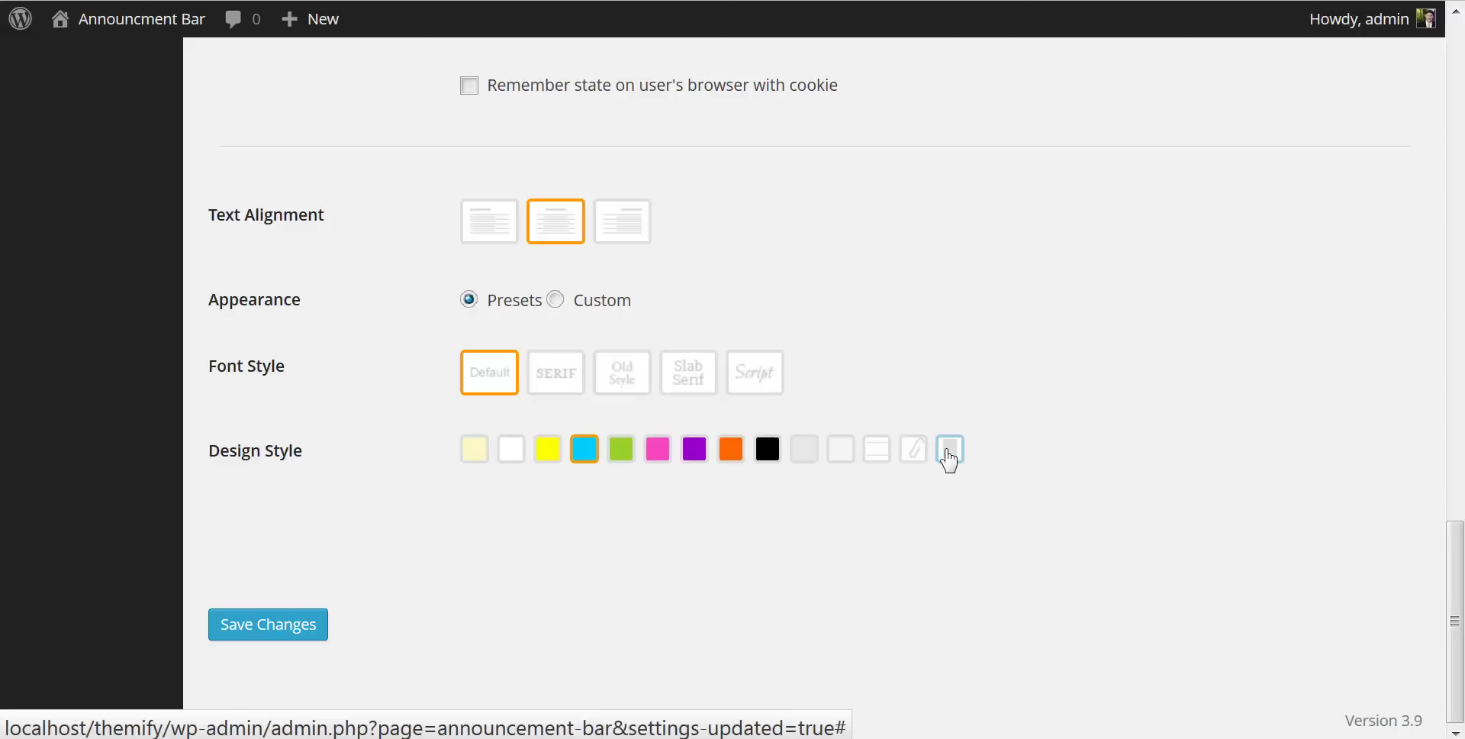
left_click(946, 456)
left_click(295, 638)
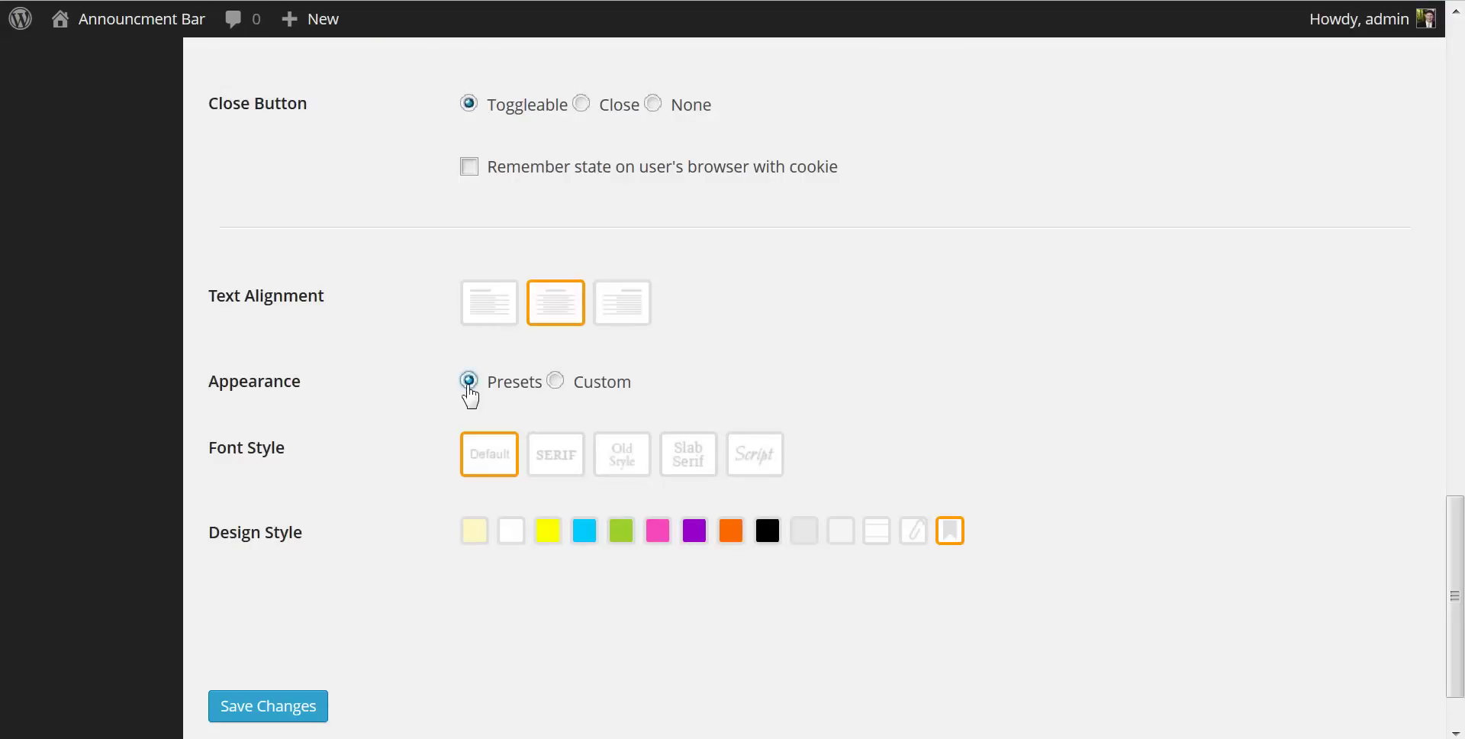
- Switch the bar appearance to Custom, leaving the background colour and Repeat background setting unchanged
left_click(555, 382)
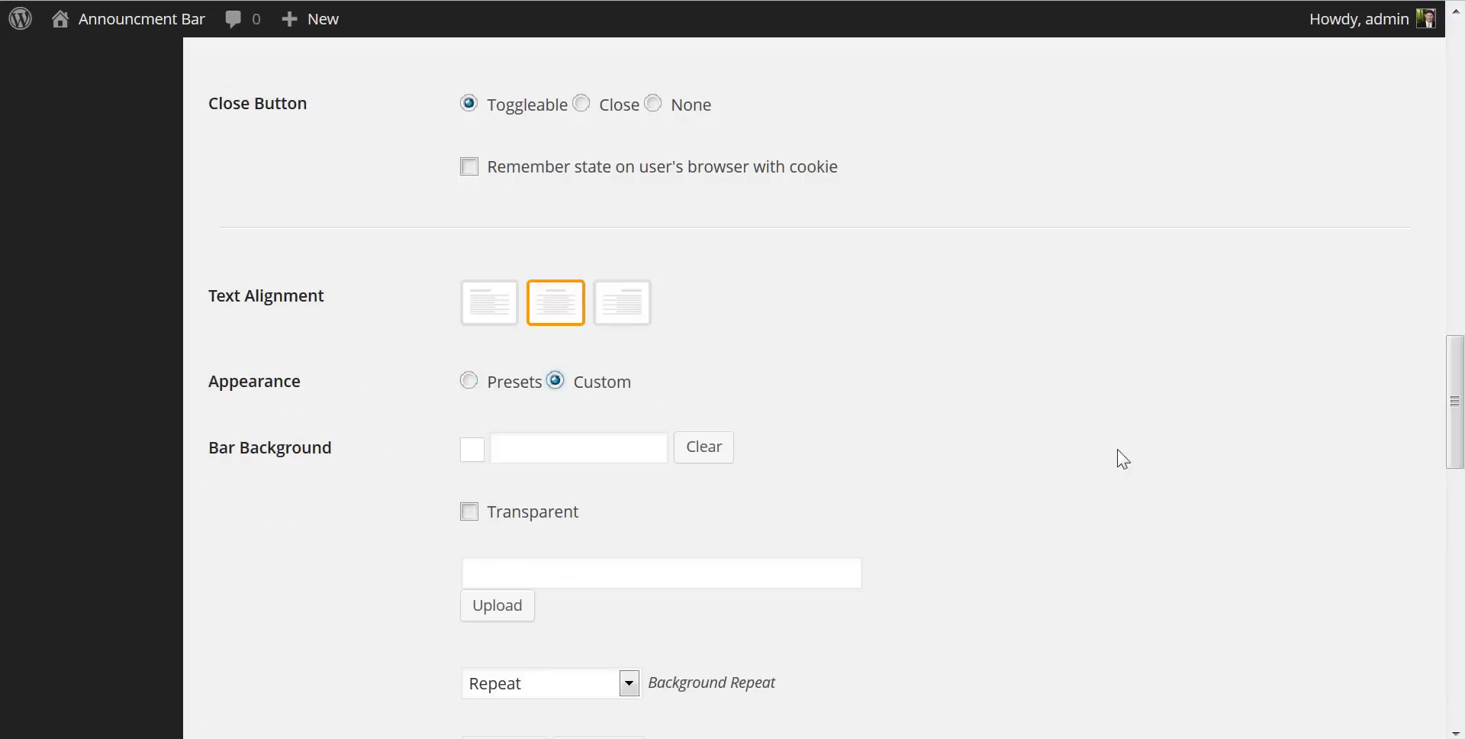
scroll(932, 323, "down", 3)
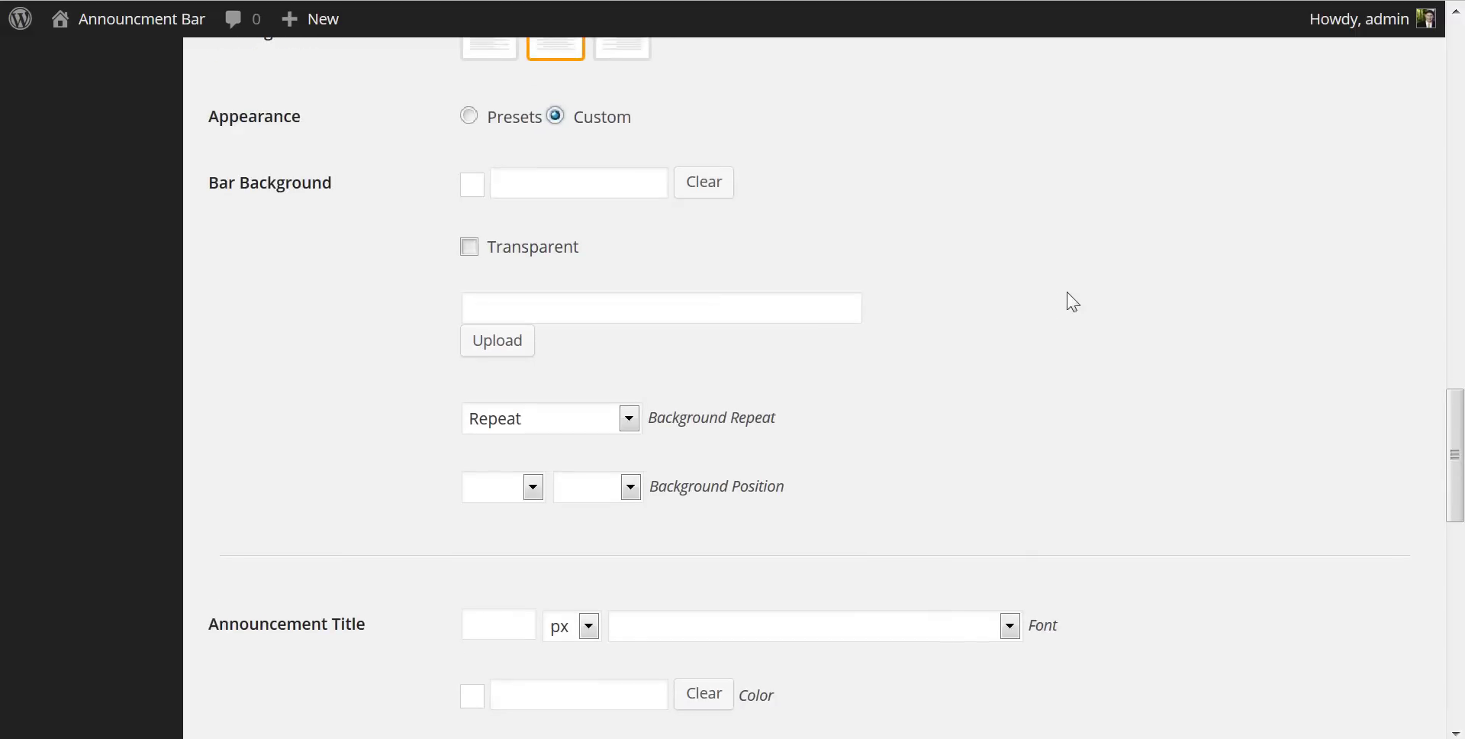
left_click(472, 184)
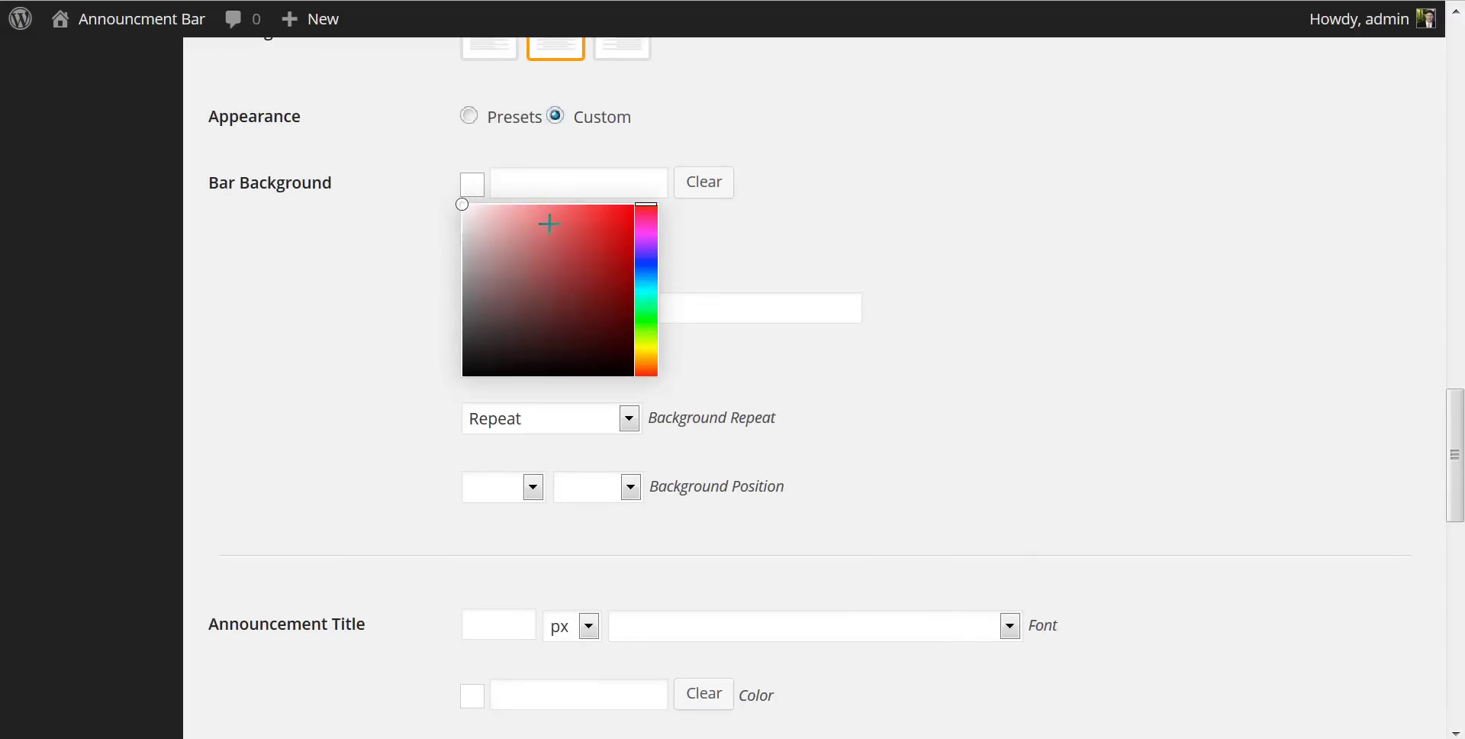
left_click(353, 332)
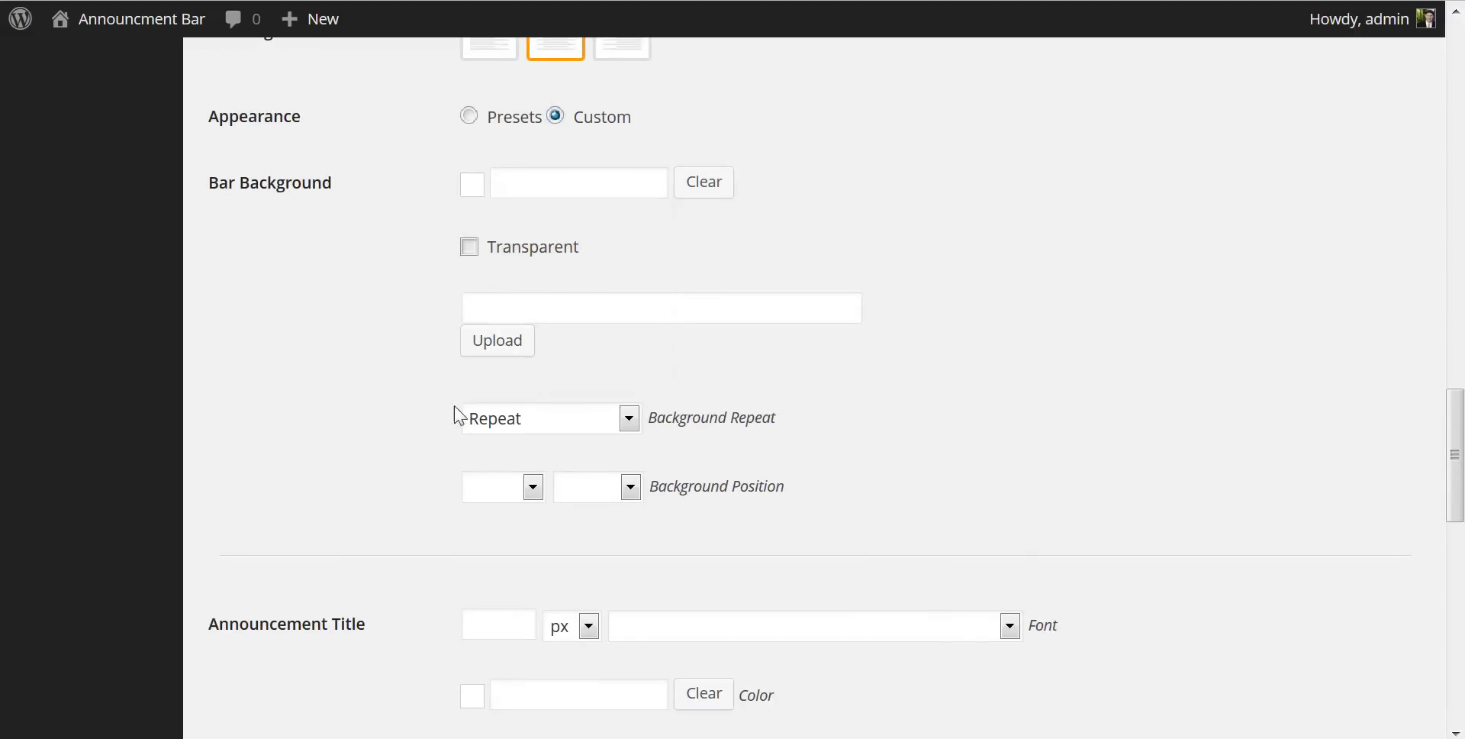
scroll(366, 452, "down", 2)
left_click(630, 288)
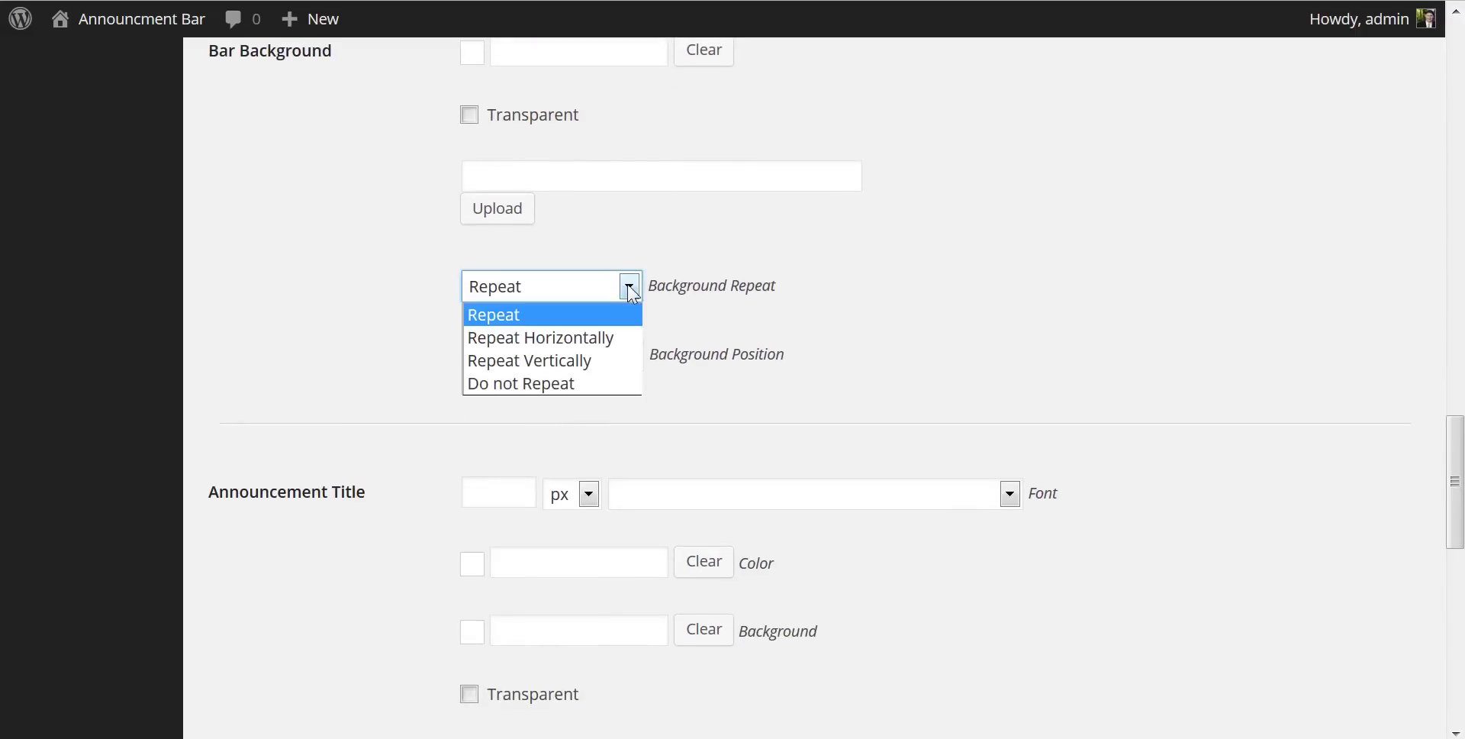
left_click(985, 324)
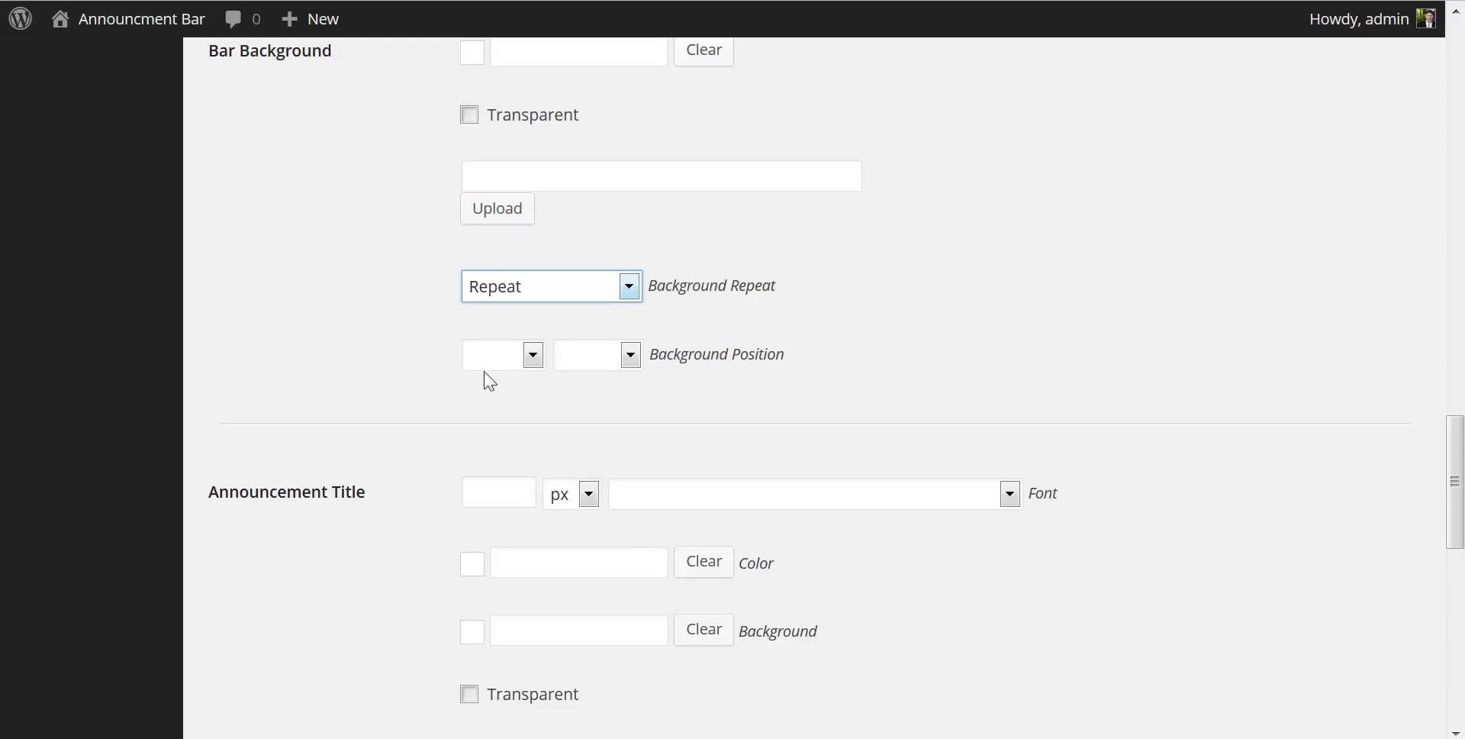
left_click(360, 433)
- Choose Arizonia from the Google Fonts list as the Announcement Title font
scroll(363, 402, "down", 3)
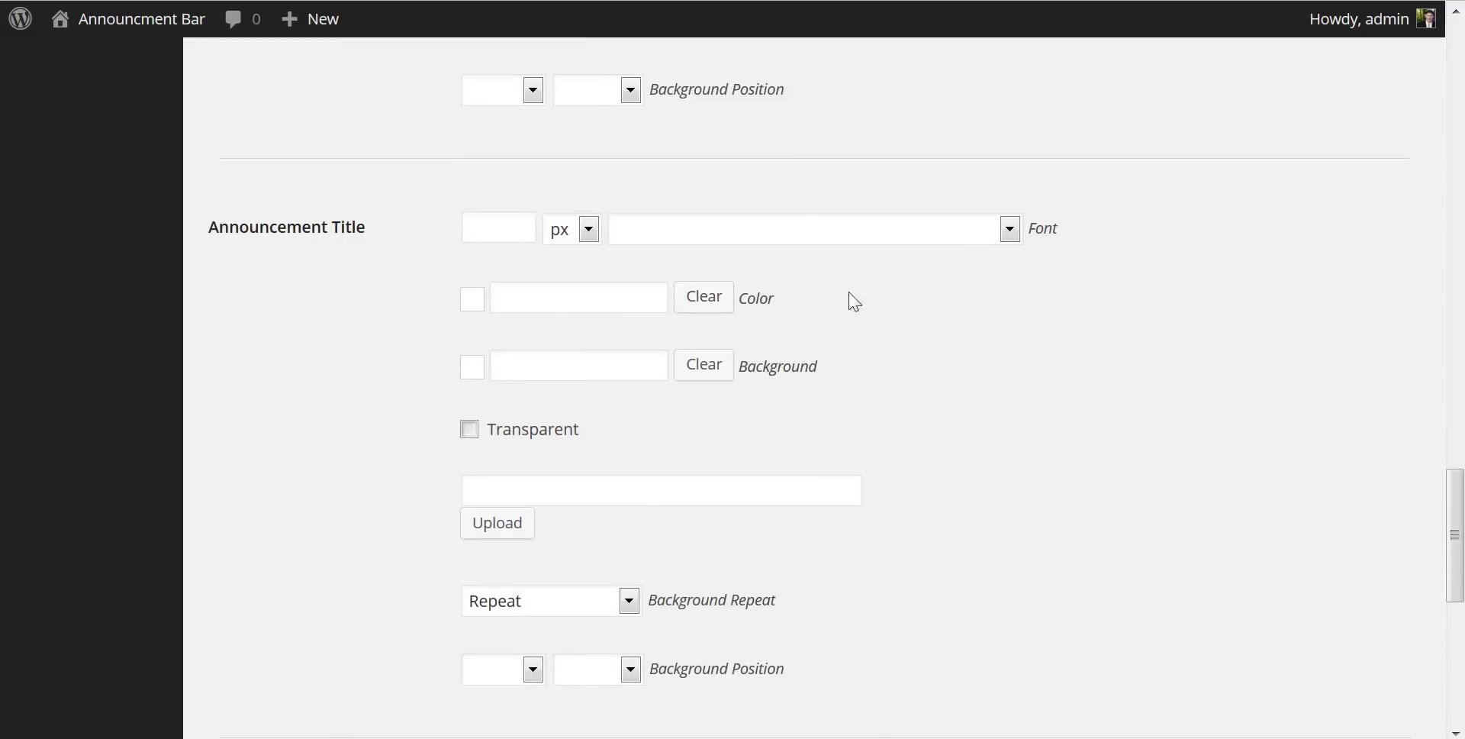
left_click(1010, 231)
scroll(923, 467, "down", 5)
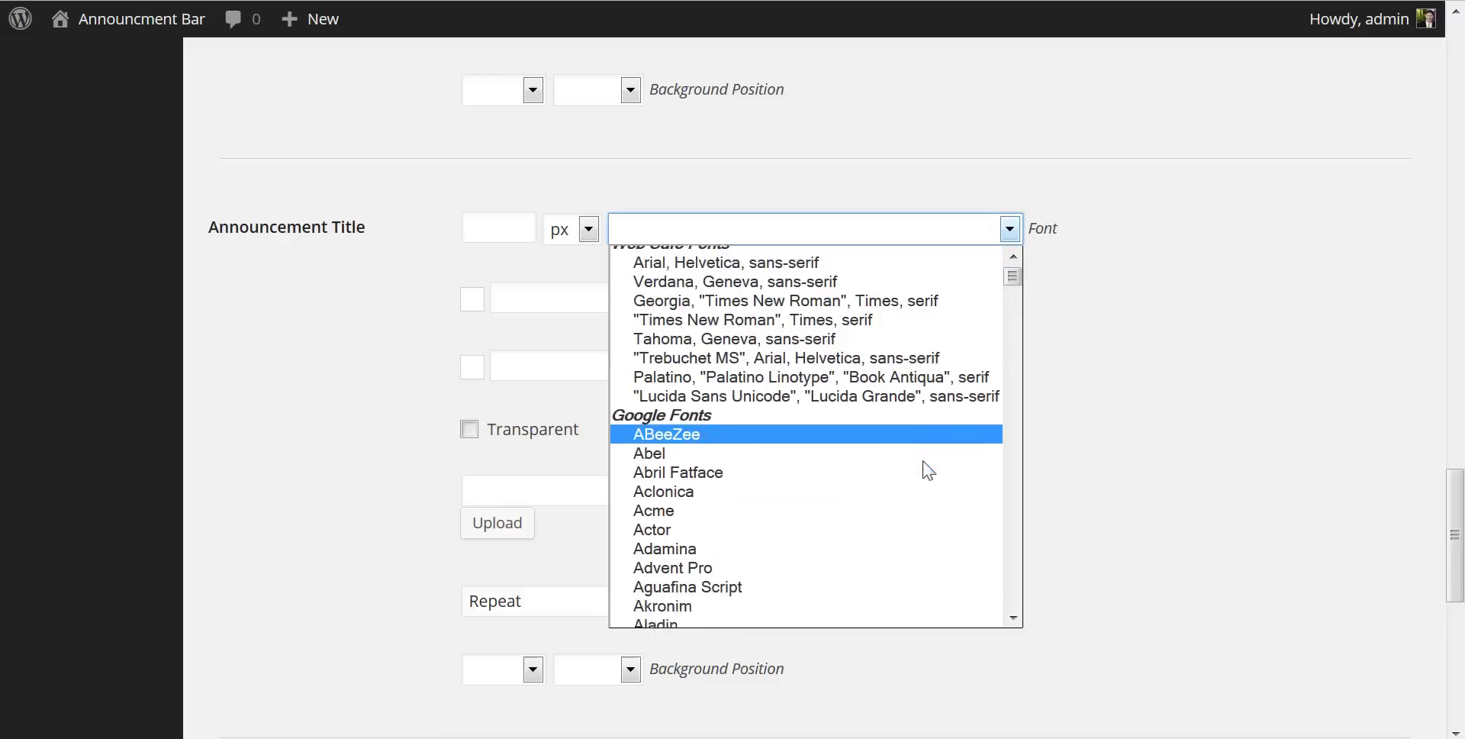
scroll(920, 463, "down", 10)
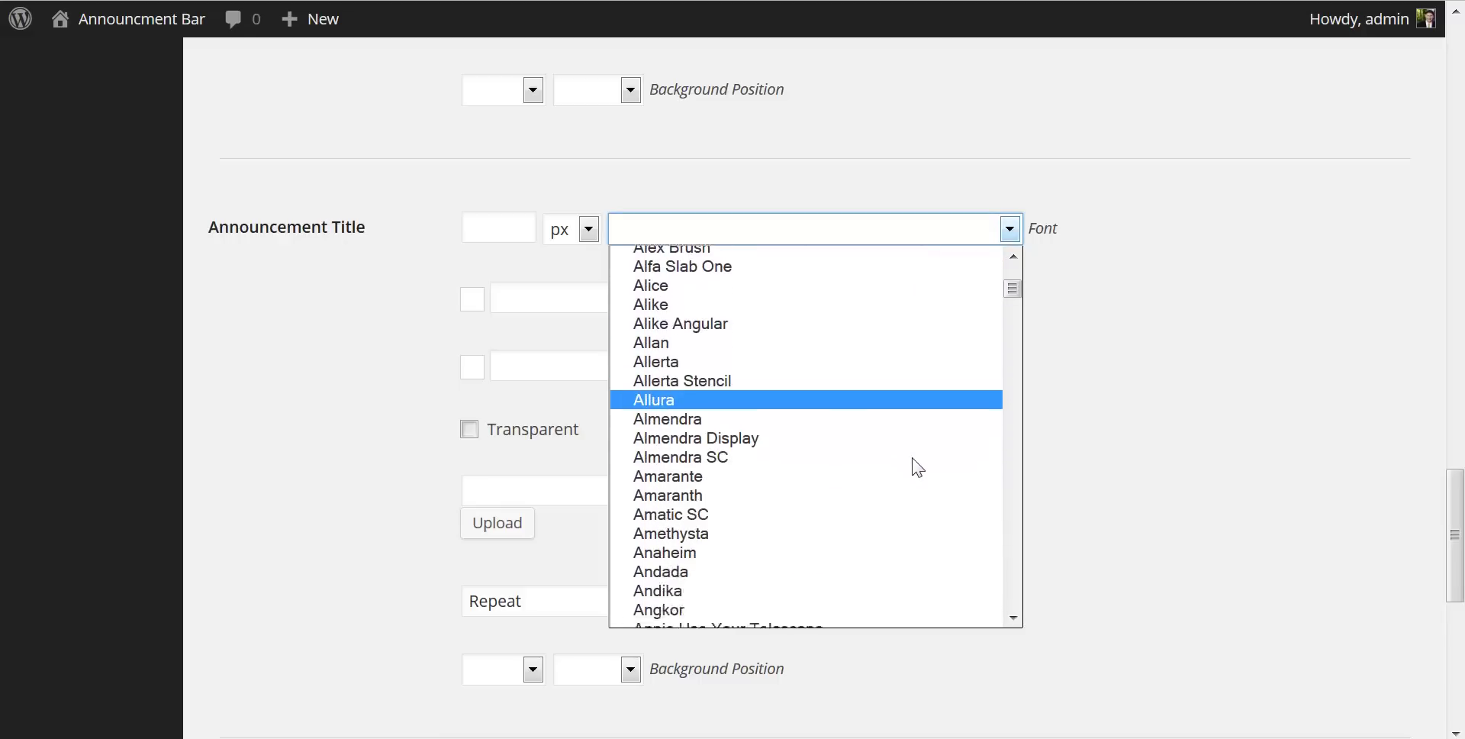
scroll(908, 461, "down", 3)
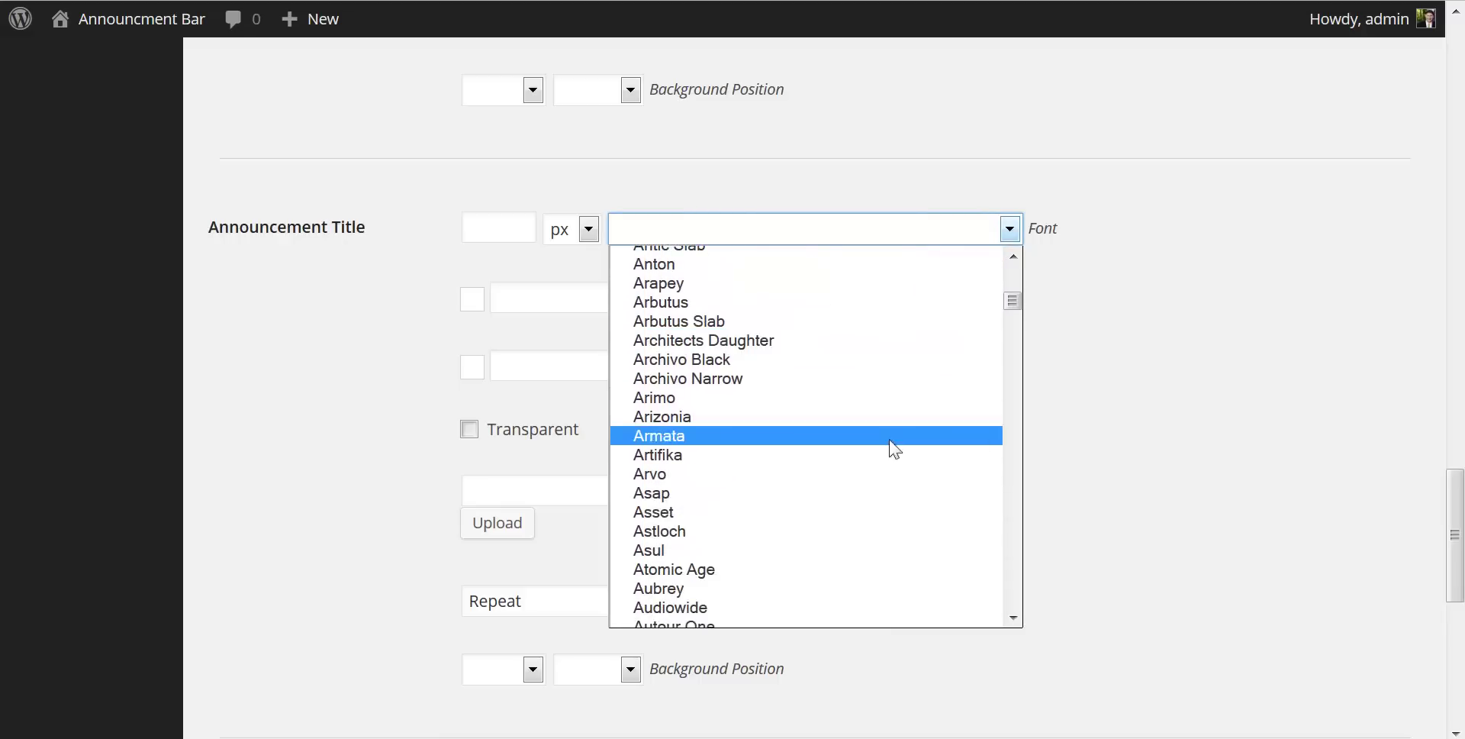
left_click(676, 424)
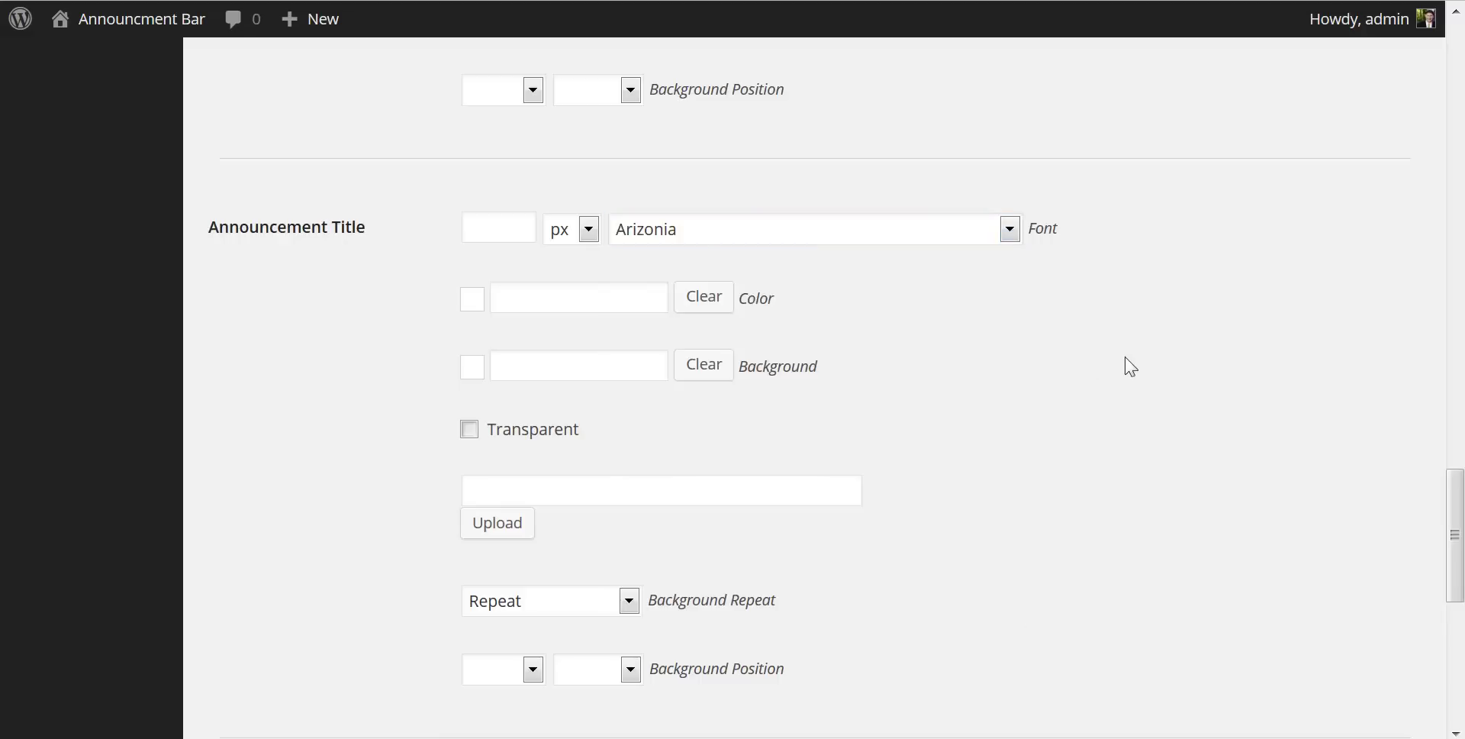
scroll(1107, 364, "down", 5)
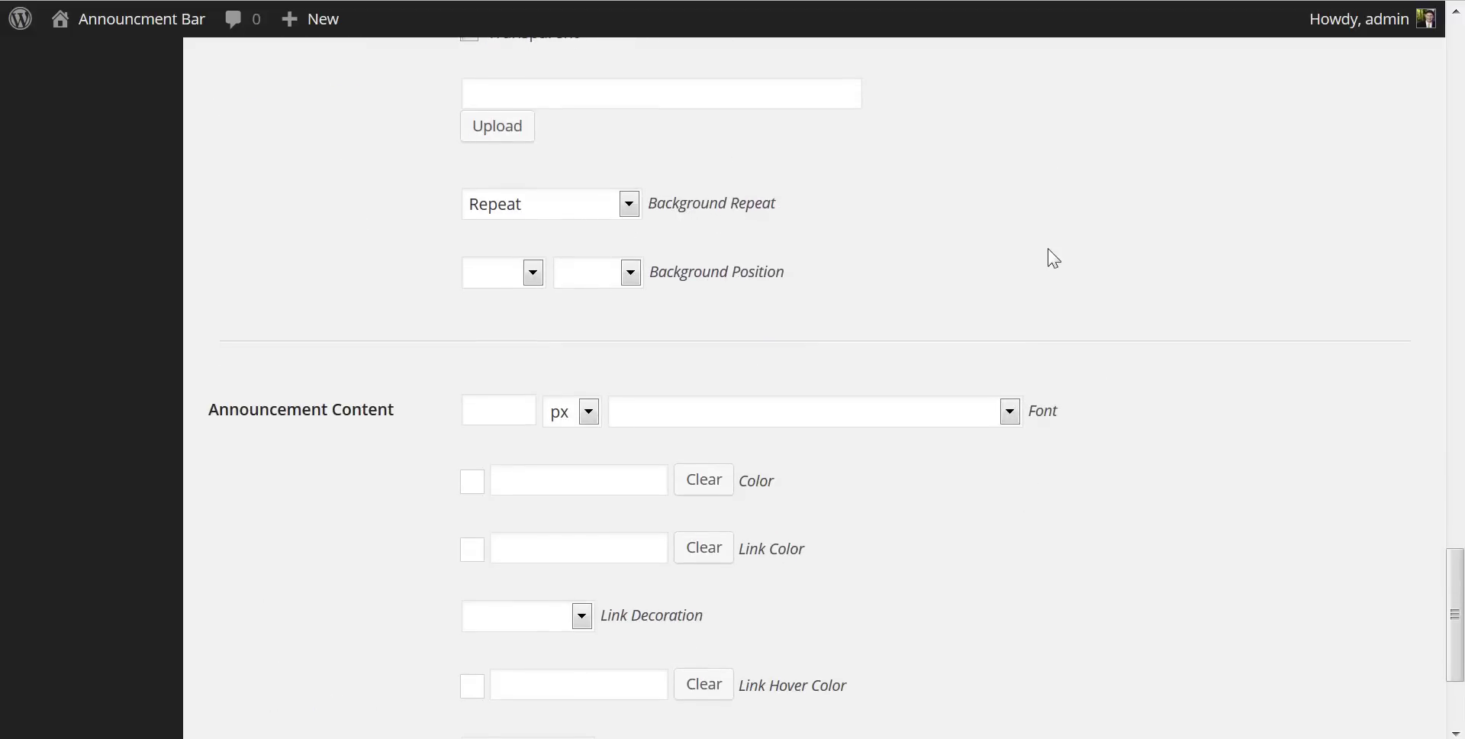
scroll(751, 306, "down", 3)
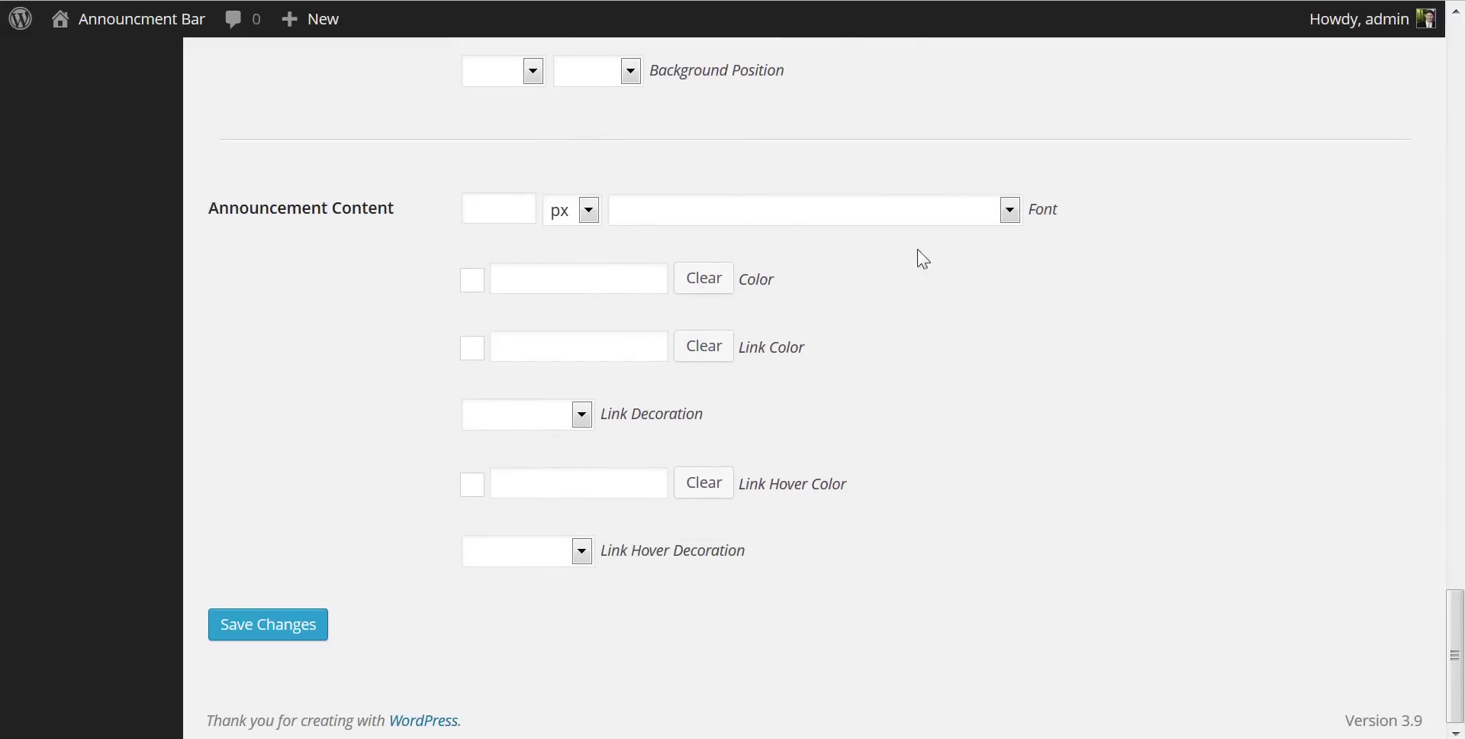
- Set the Announcement Content font to Lobster
left_click(1011, 210)
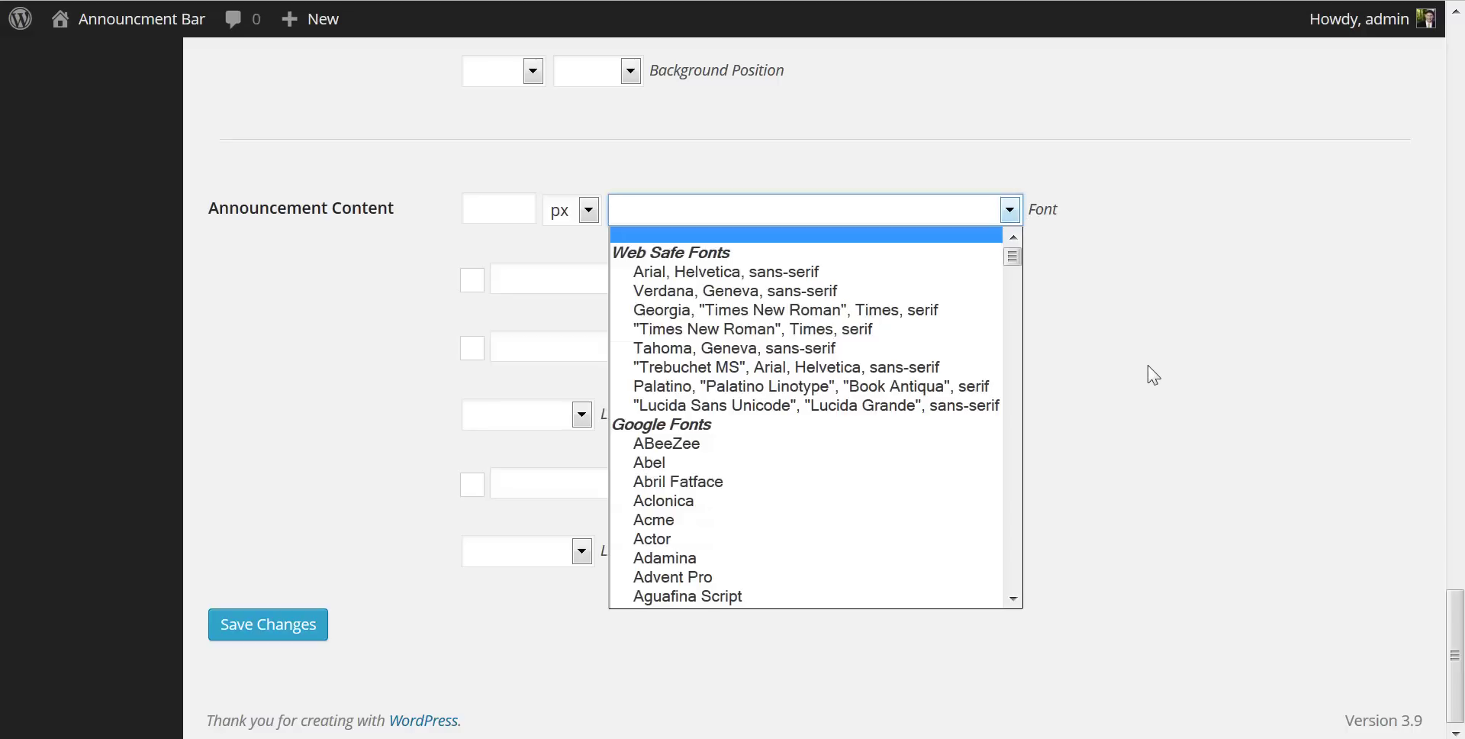
left_click_drag(1015, 254, 1019, 434)
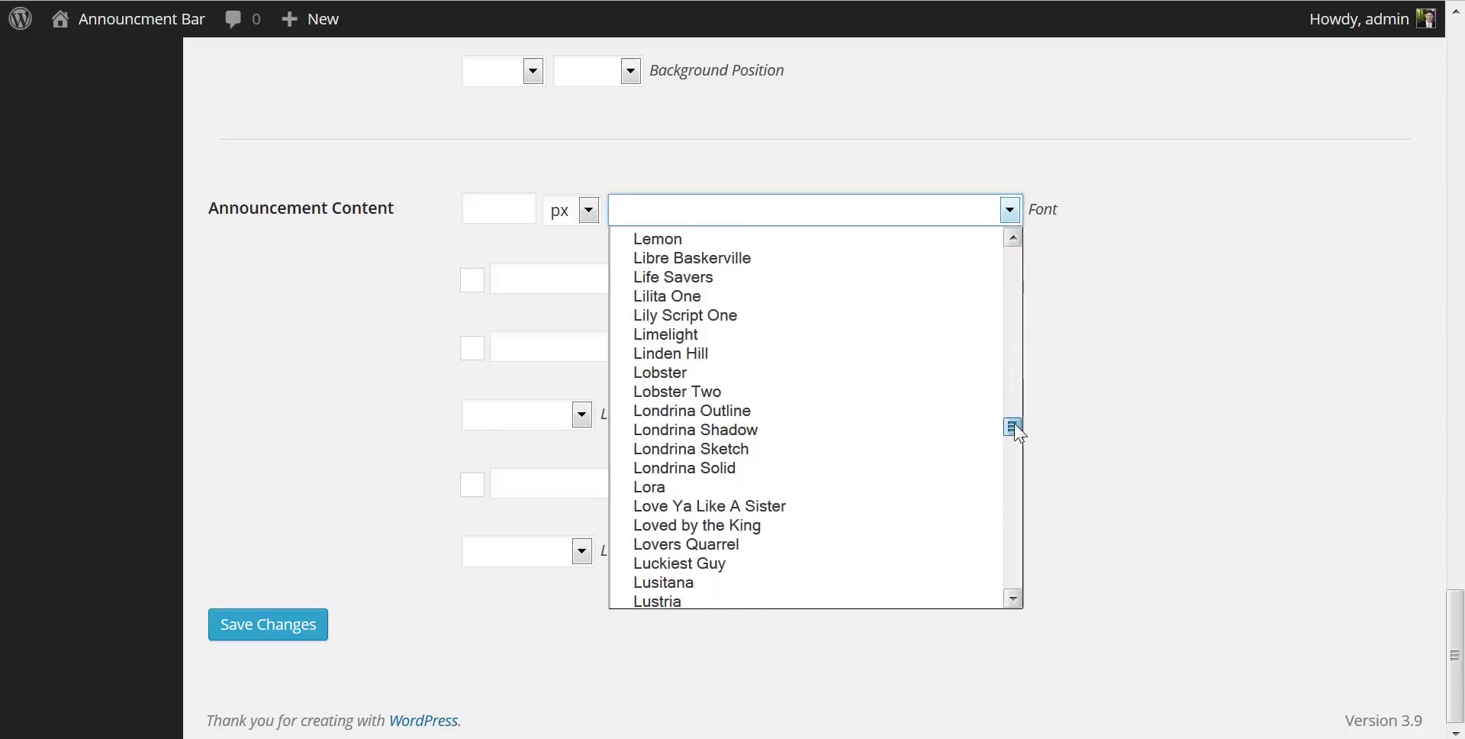
left_click(733, 371)
left_click(1053, 375)
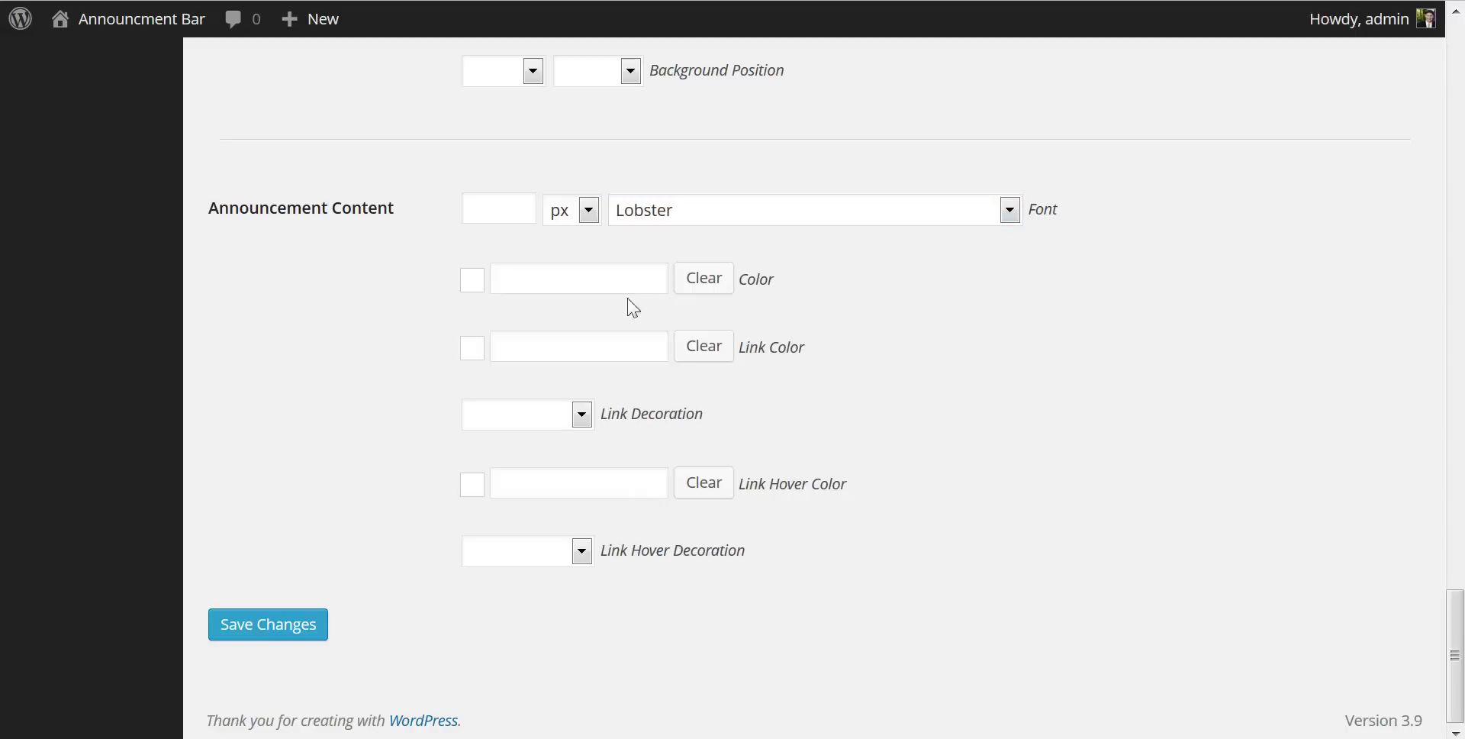
- Set the Announcement Content colour to cyan 03f7ff and save the settings
left_click(473, 286)
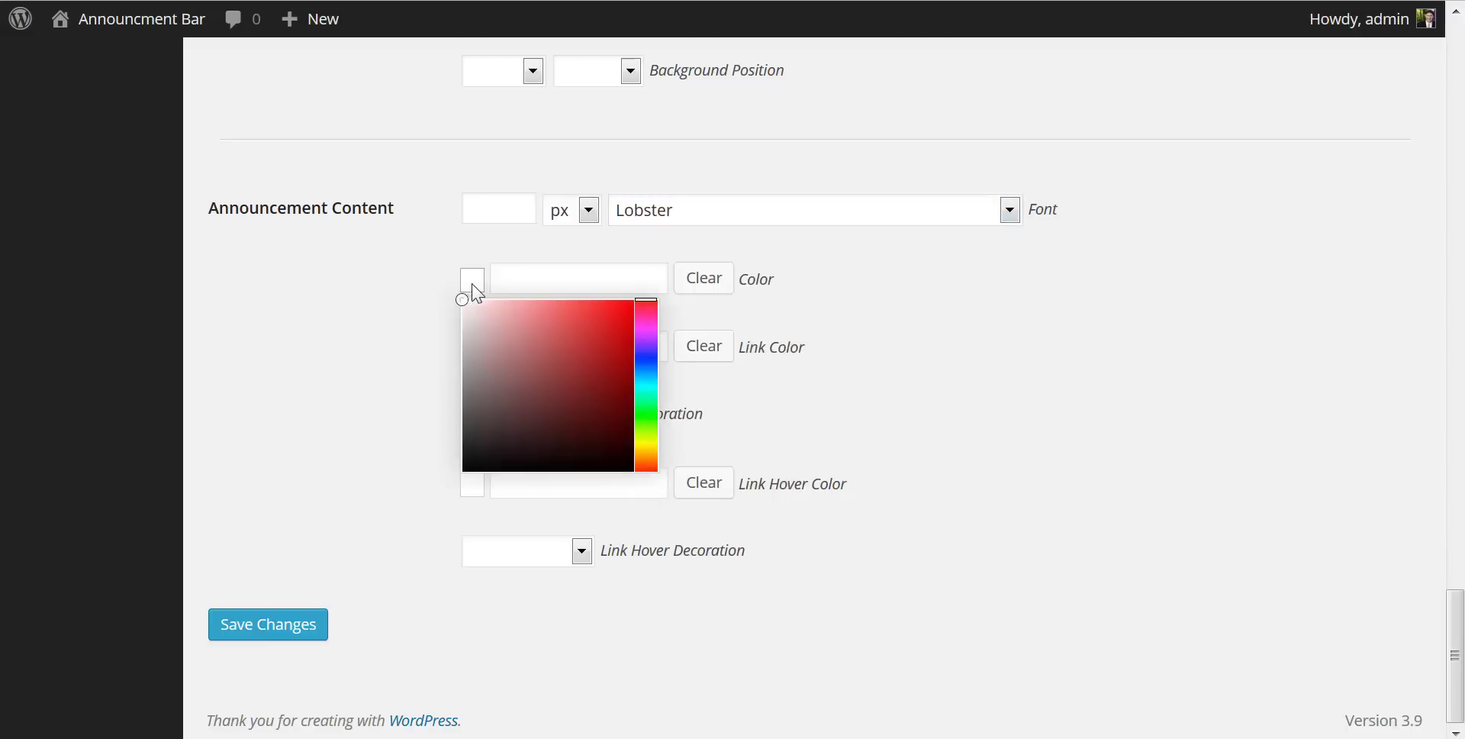
left_click(648, 358)
left_click(651, 386)
left_click_drag(610, 309, 634, 300)
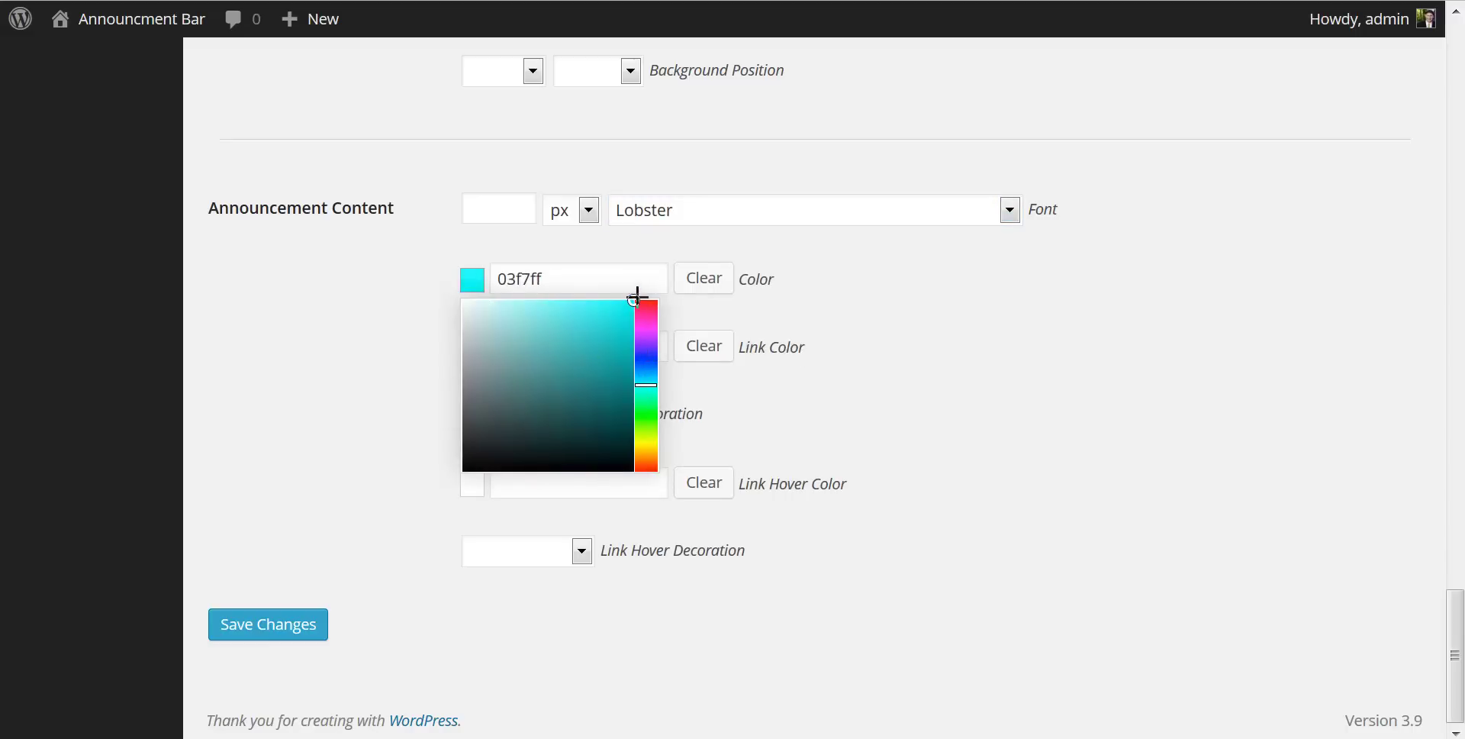
left_click(1017, 349)
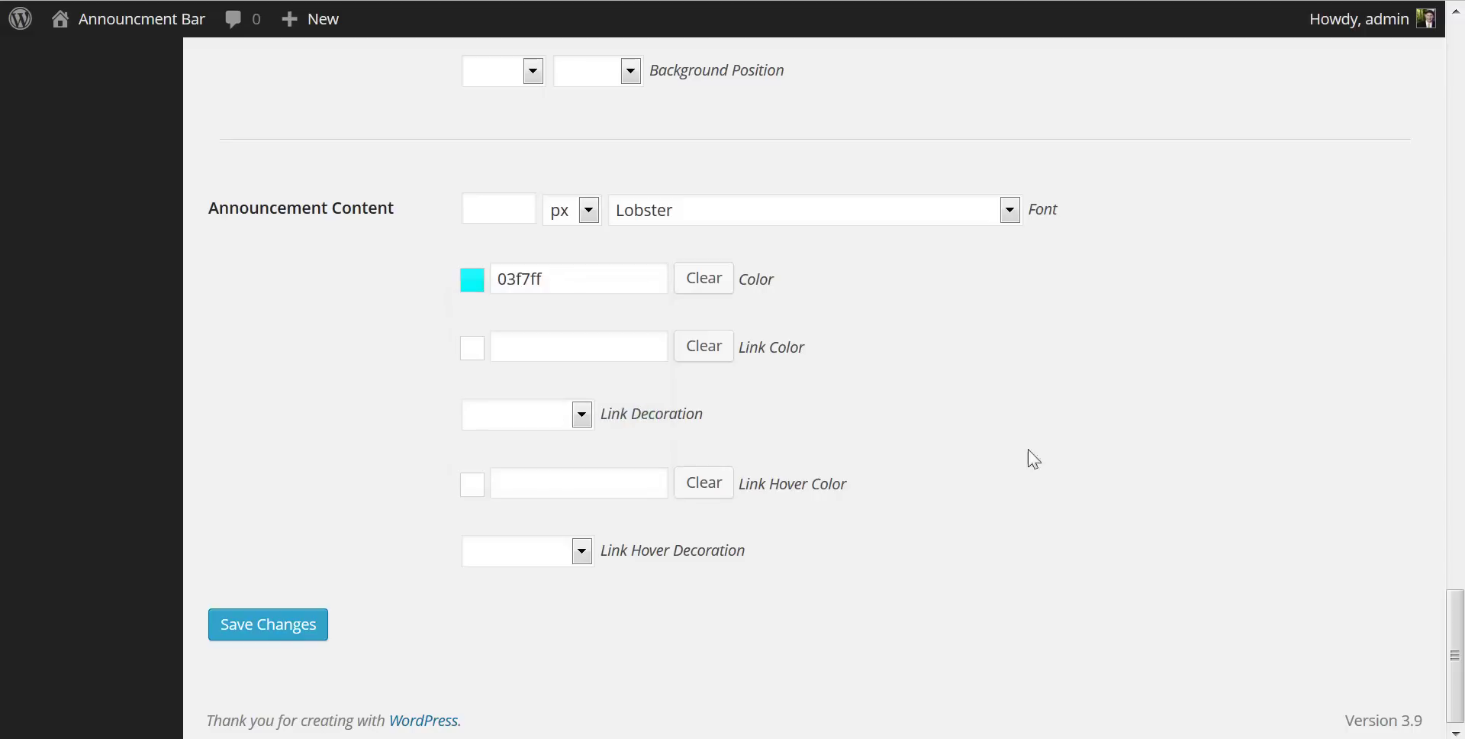
left_click(263, 627)
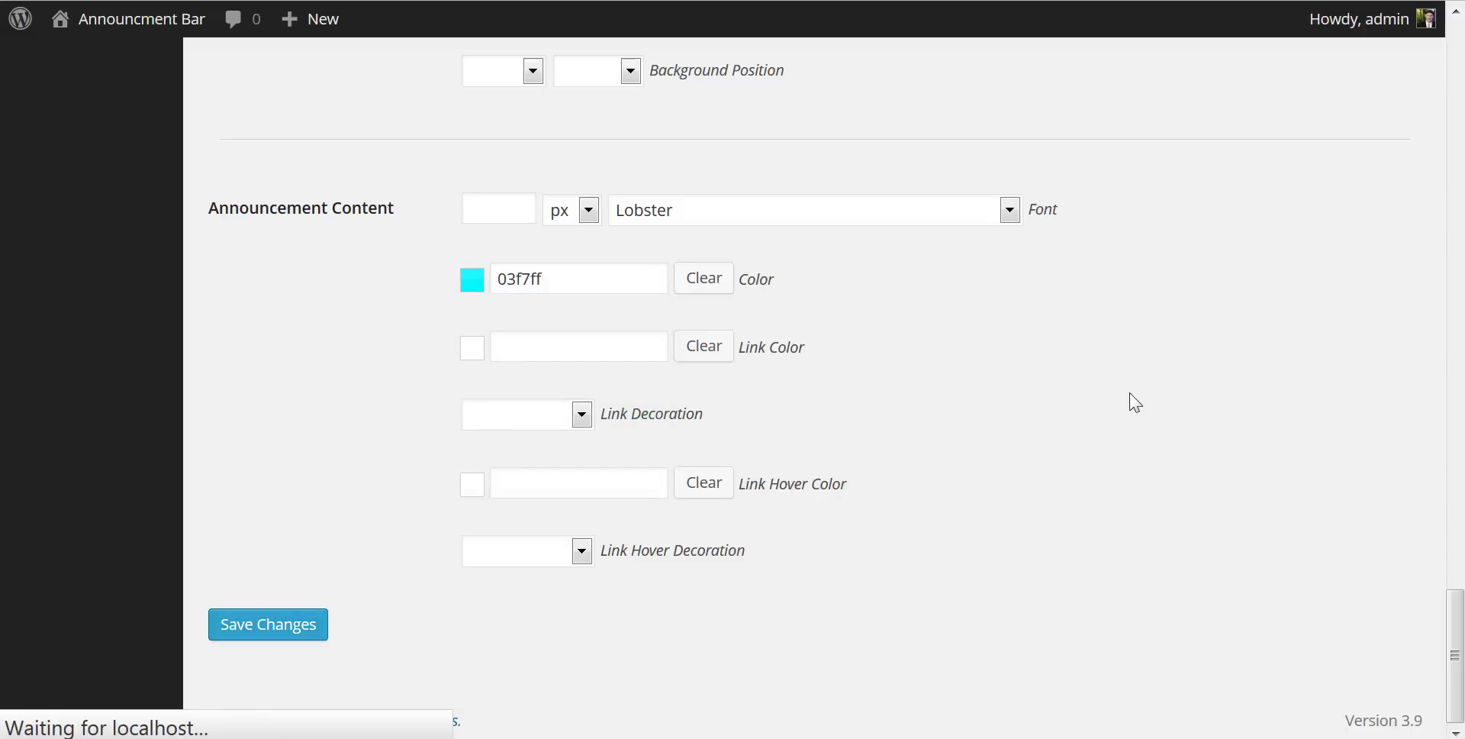